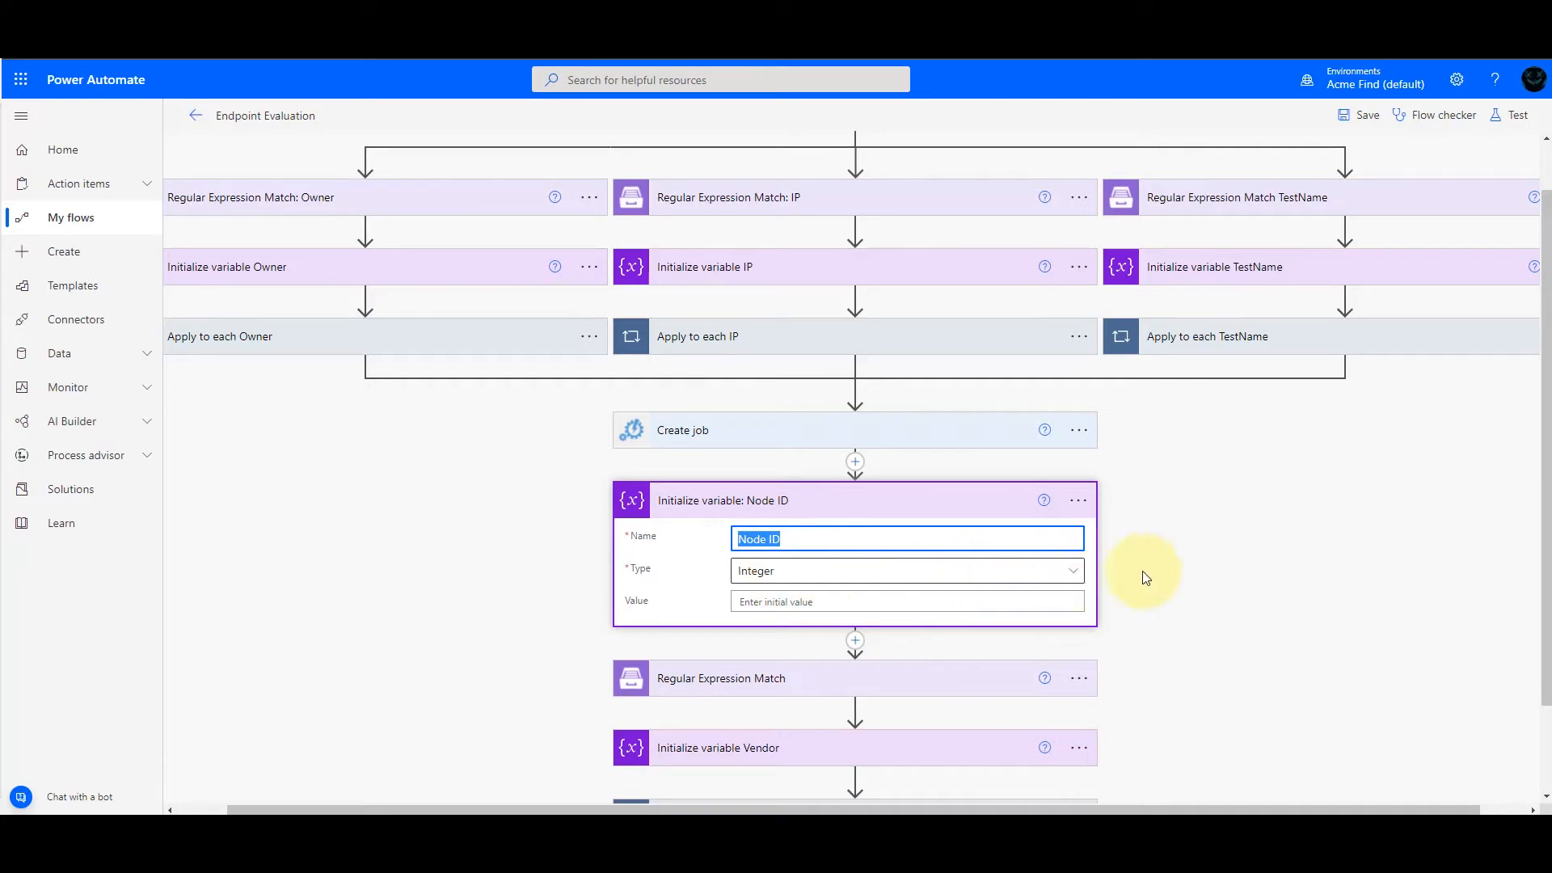
Collapse the Node ID variable and compare the pattern of the Vendor Regular Expression Match with that of Regular Expression Match: IP.
click(781, 675)
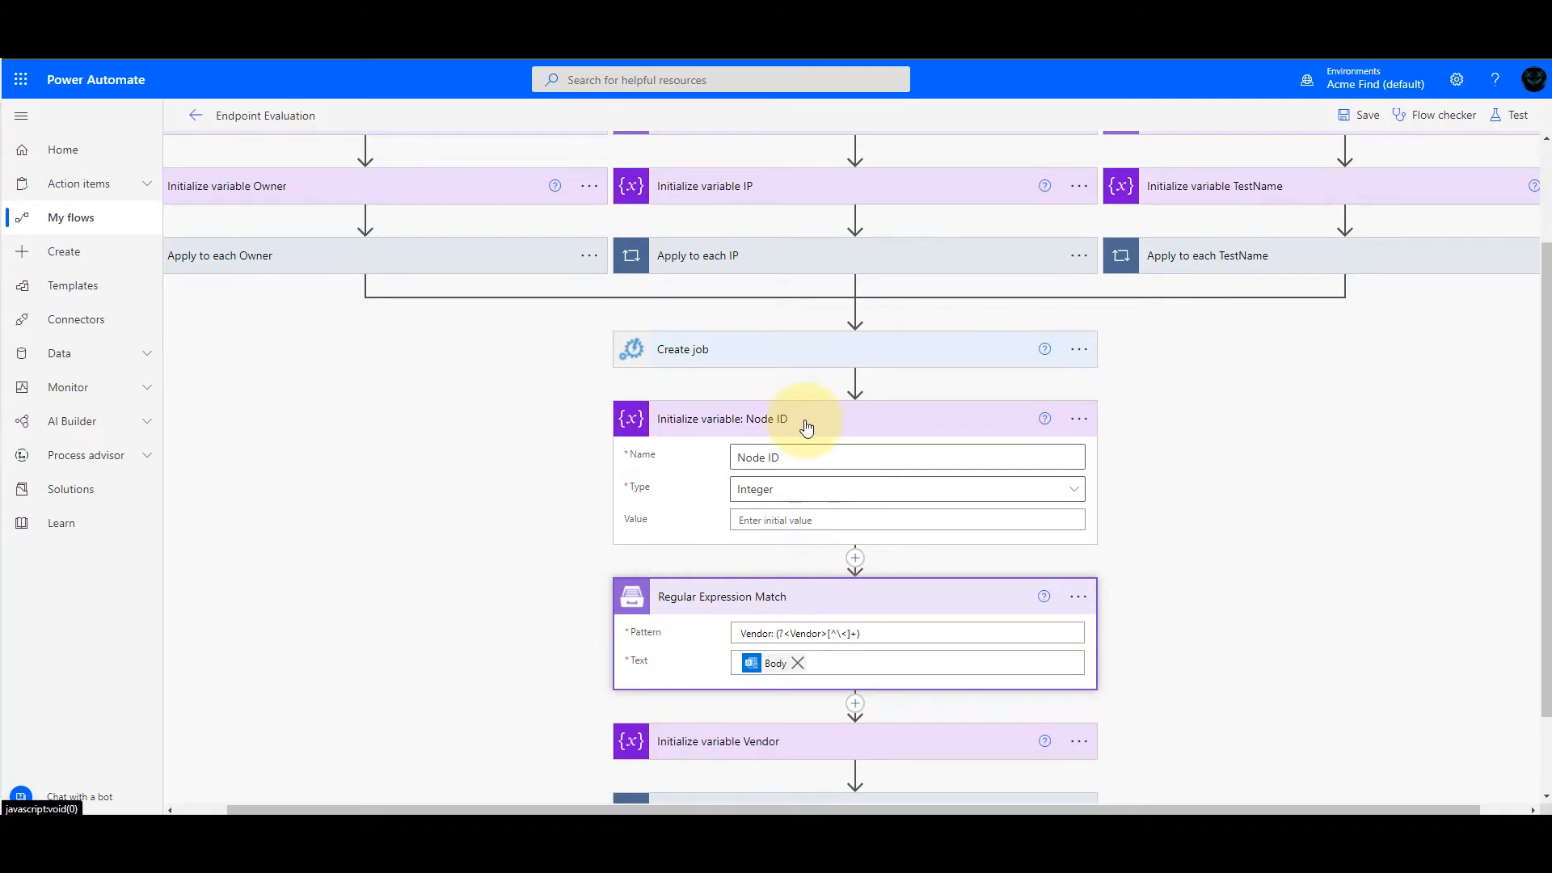
click(804, 422)
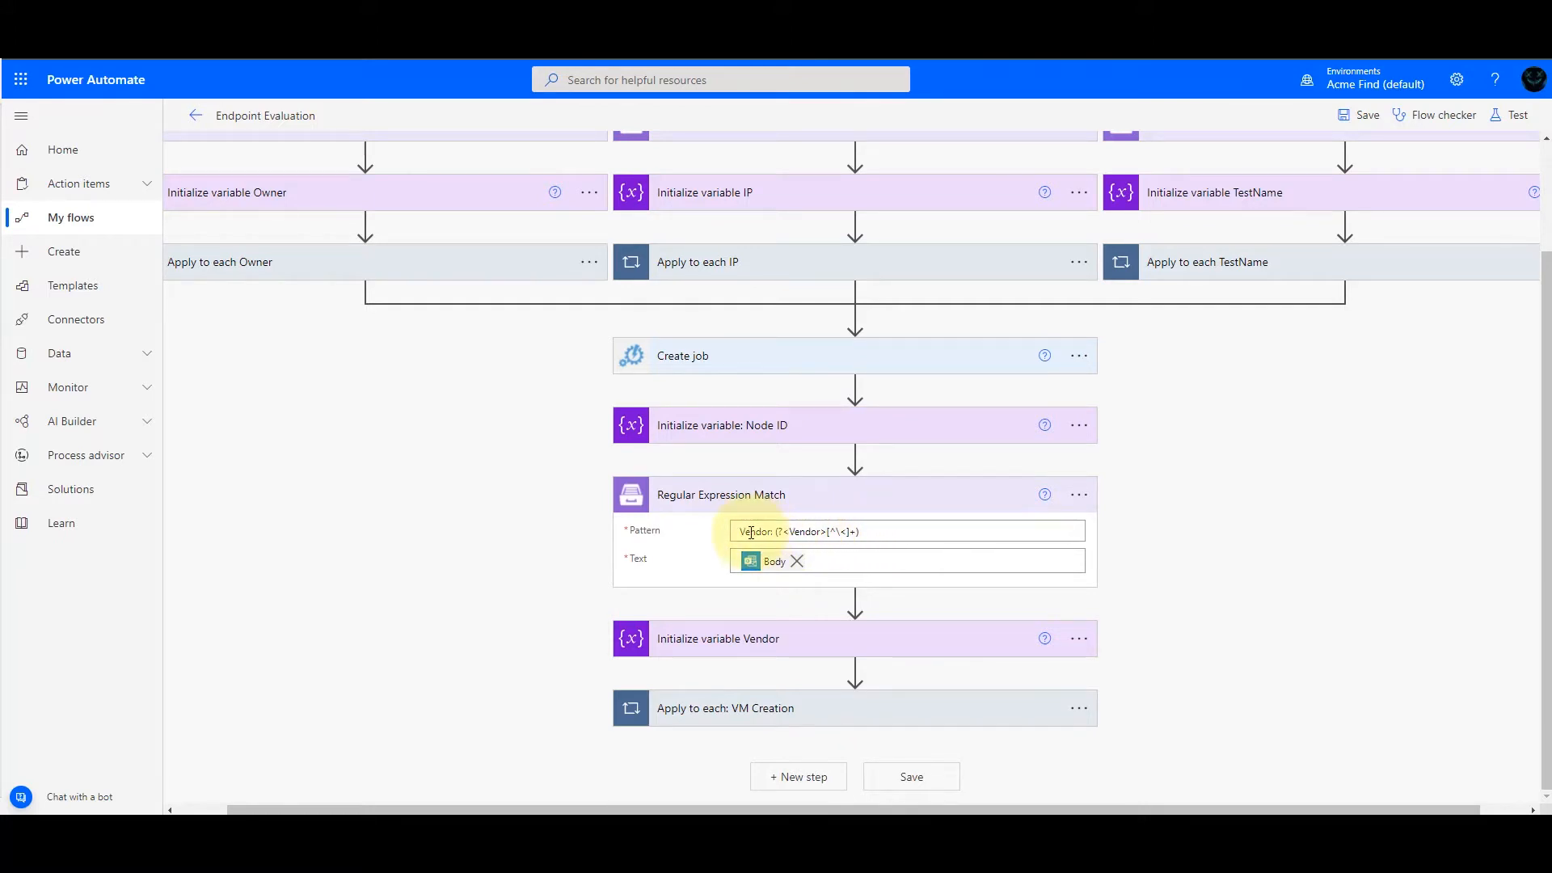
scroll(756, 530, up, 3)
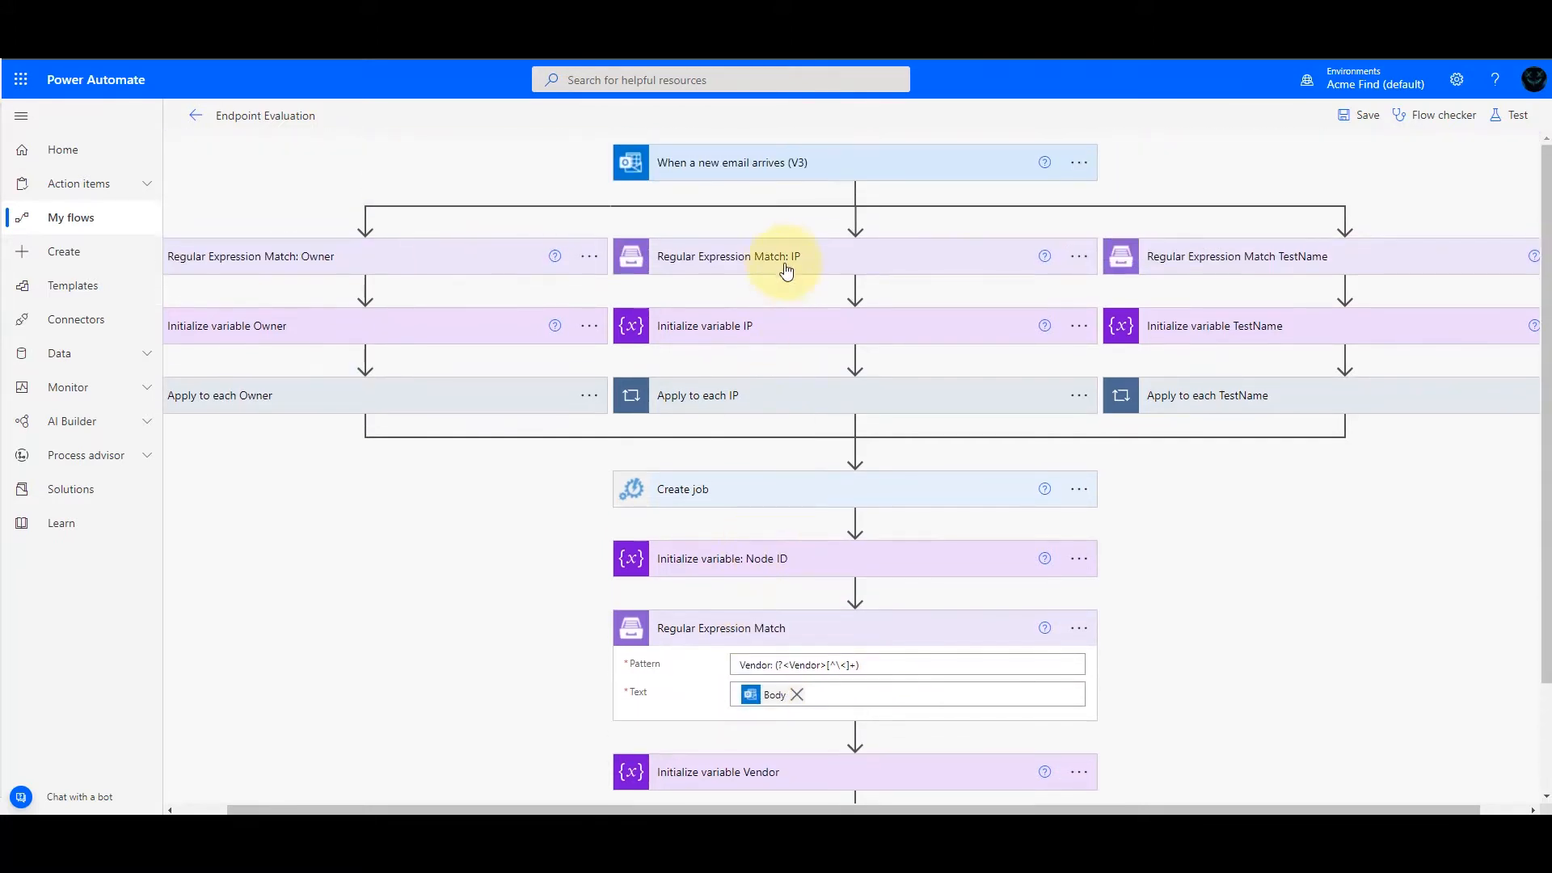
click(779, 259)
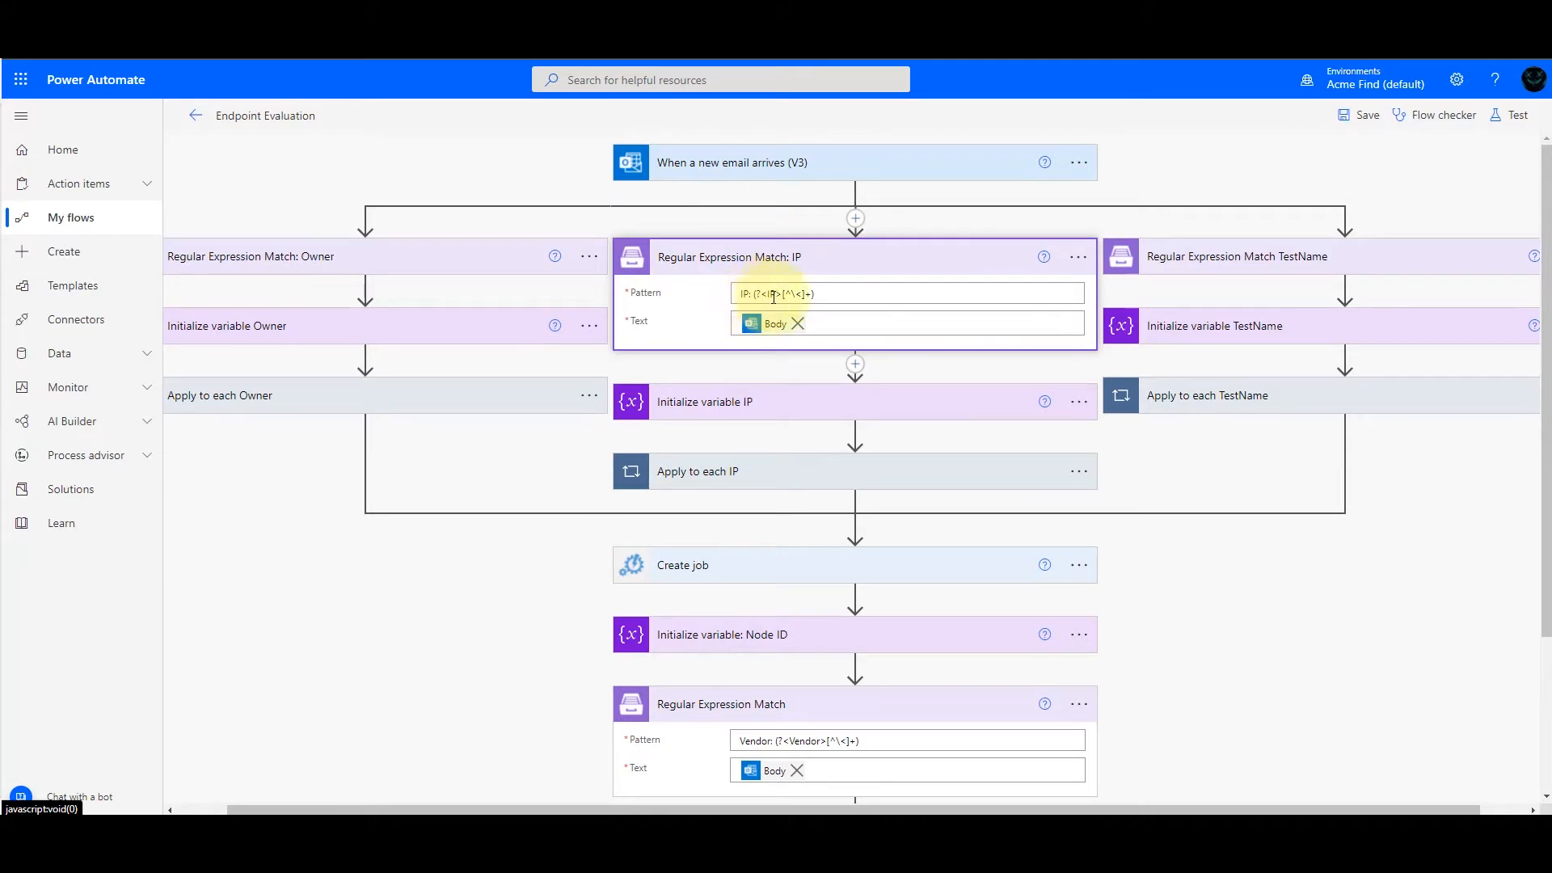
click(812, 256)
scroll(837, 516, down, 3)
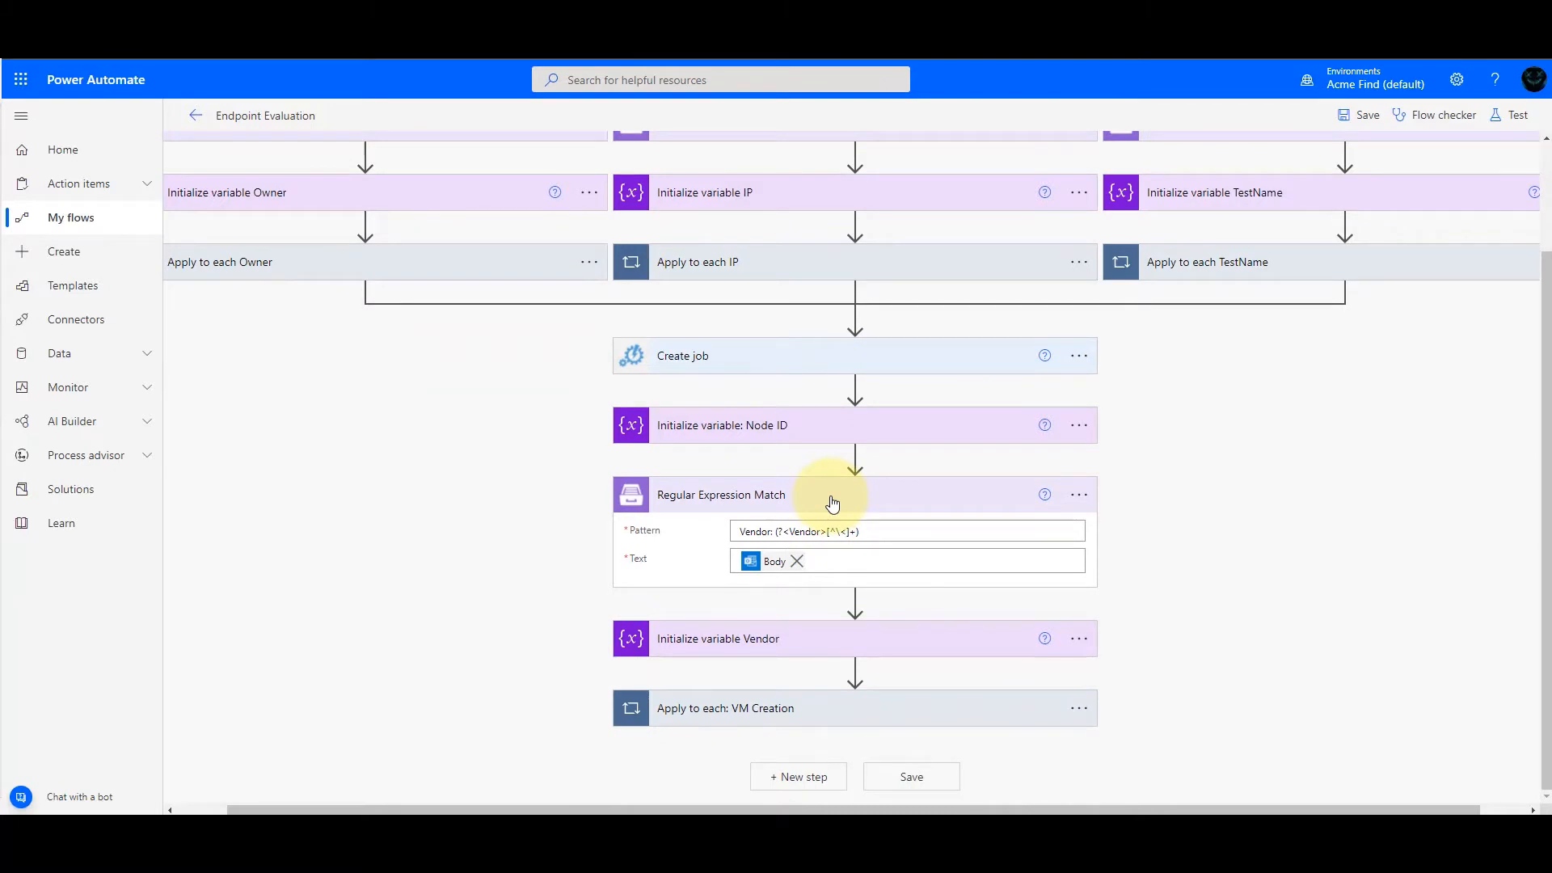
Review the Initialize variable Vendor settings, and collapse both that action and the Regular Expression Match above it.
click(790, 650)
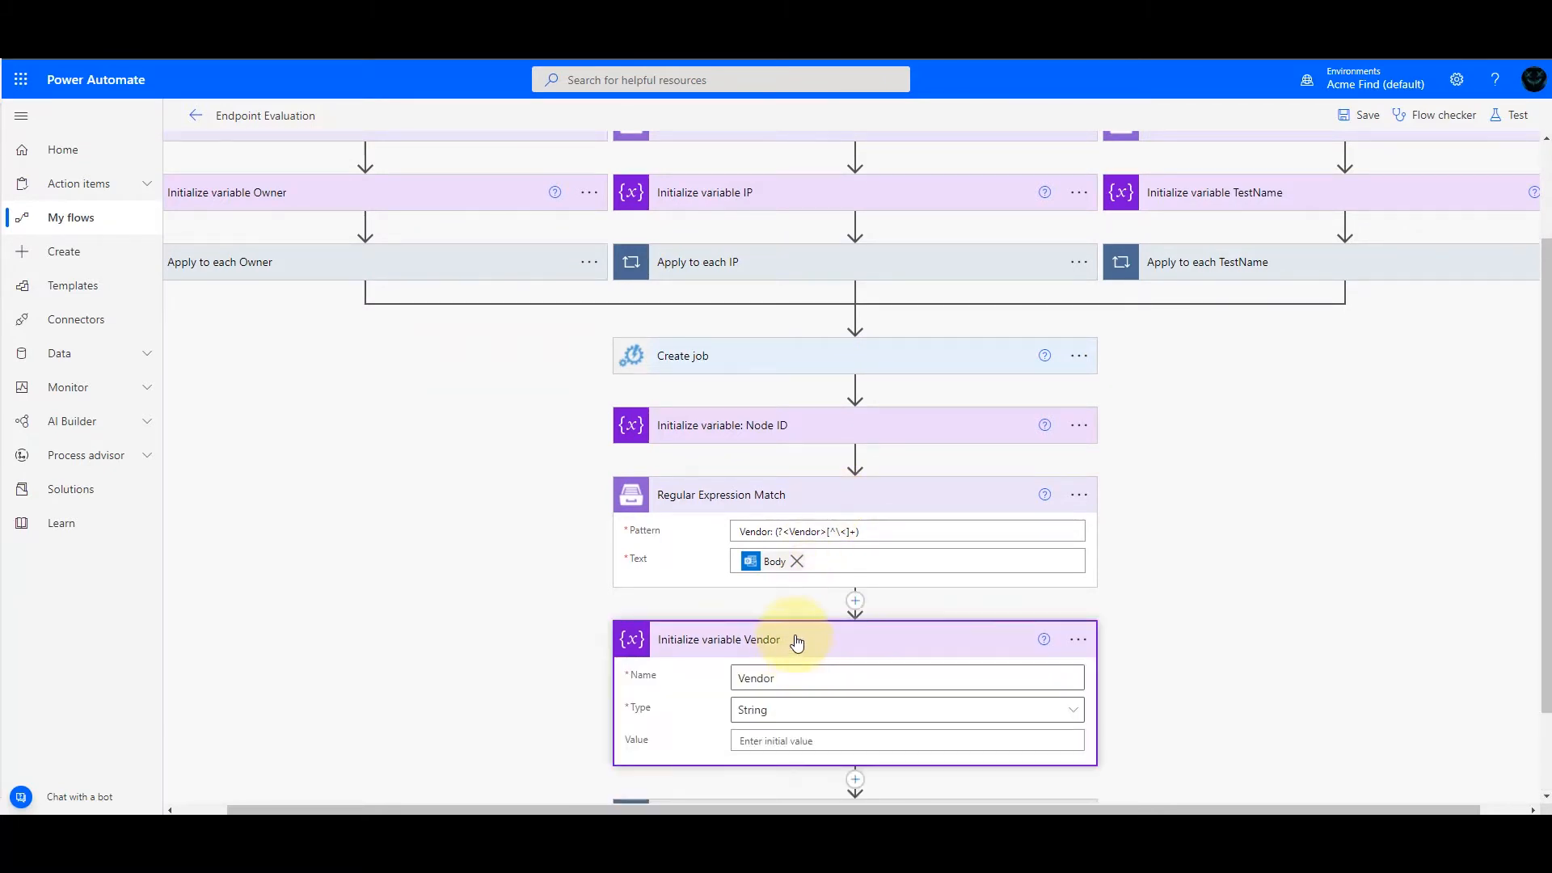
scroll(798, 635, down, 2)
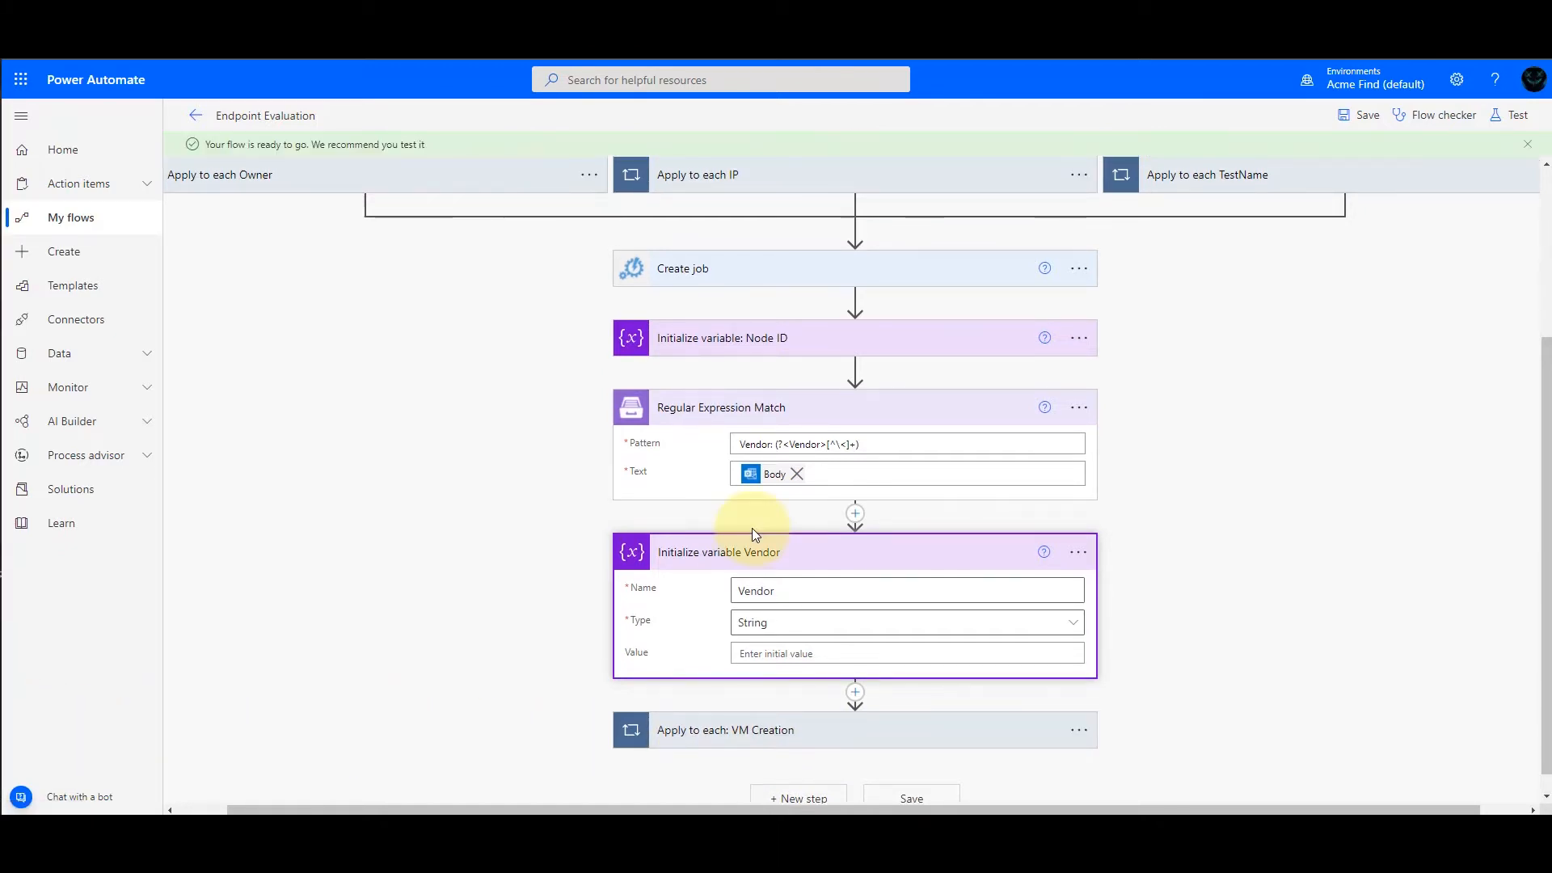
click(751, 413)
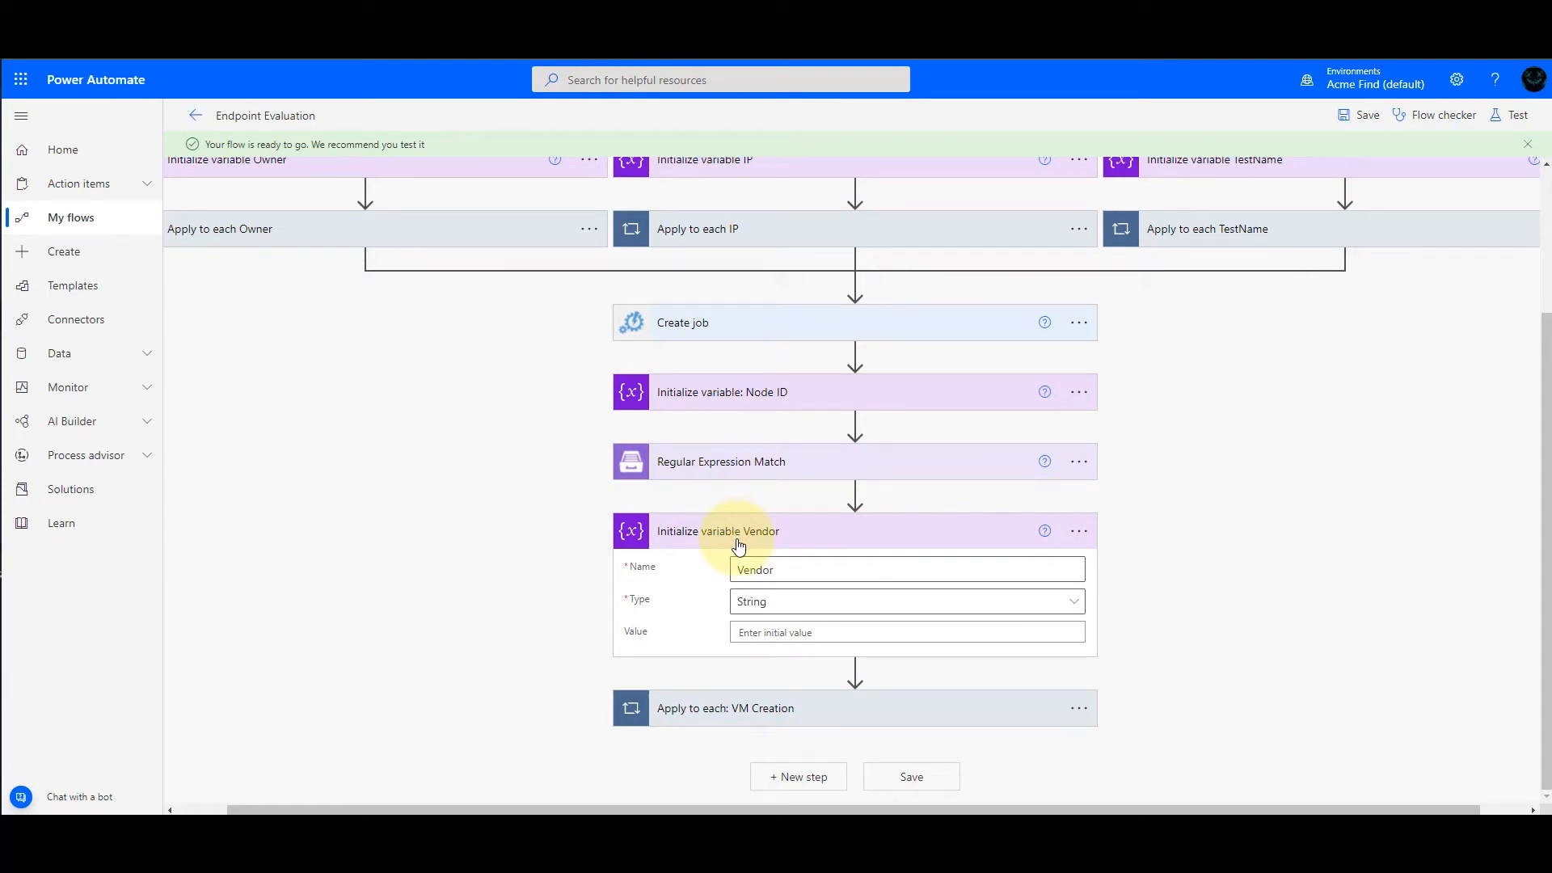
click(738, 545)
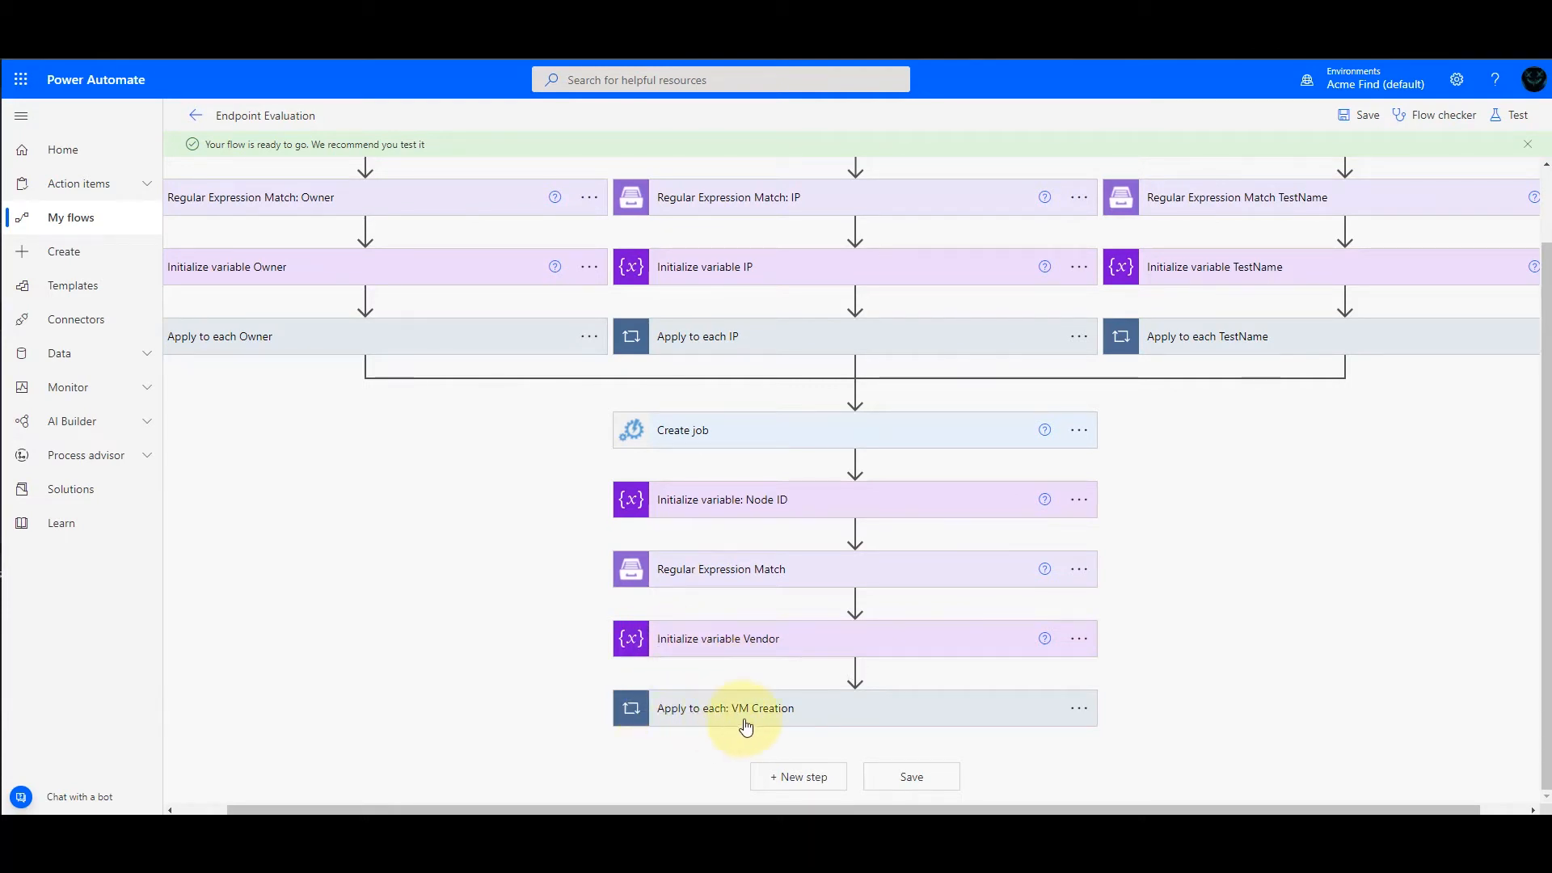
Expand the Apply to each: VM Creation loop and review its Set variable Vendor action.
click(779, 718)
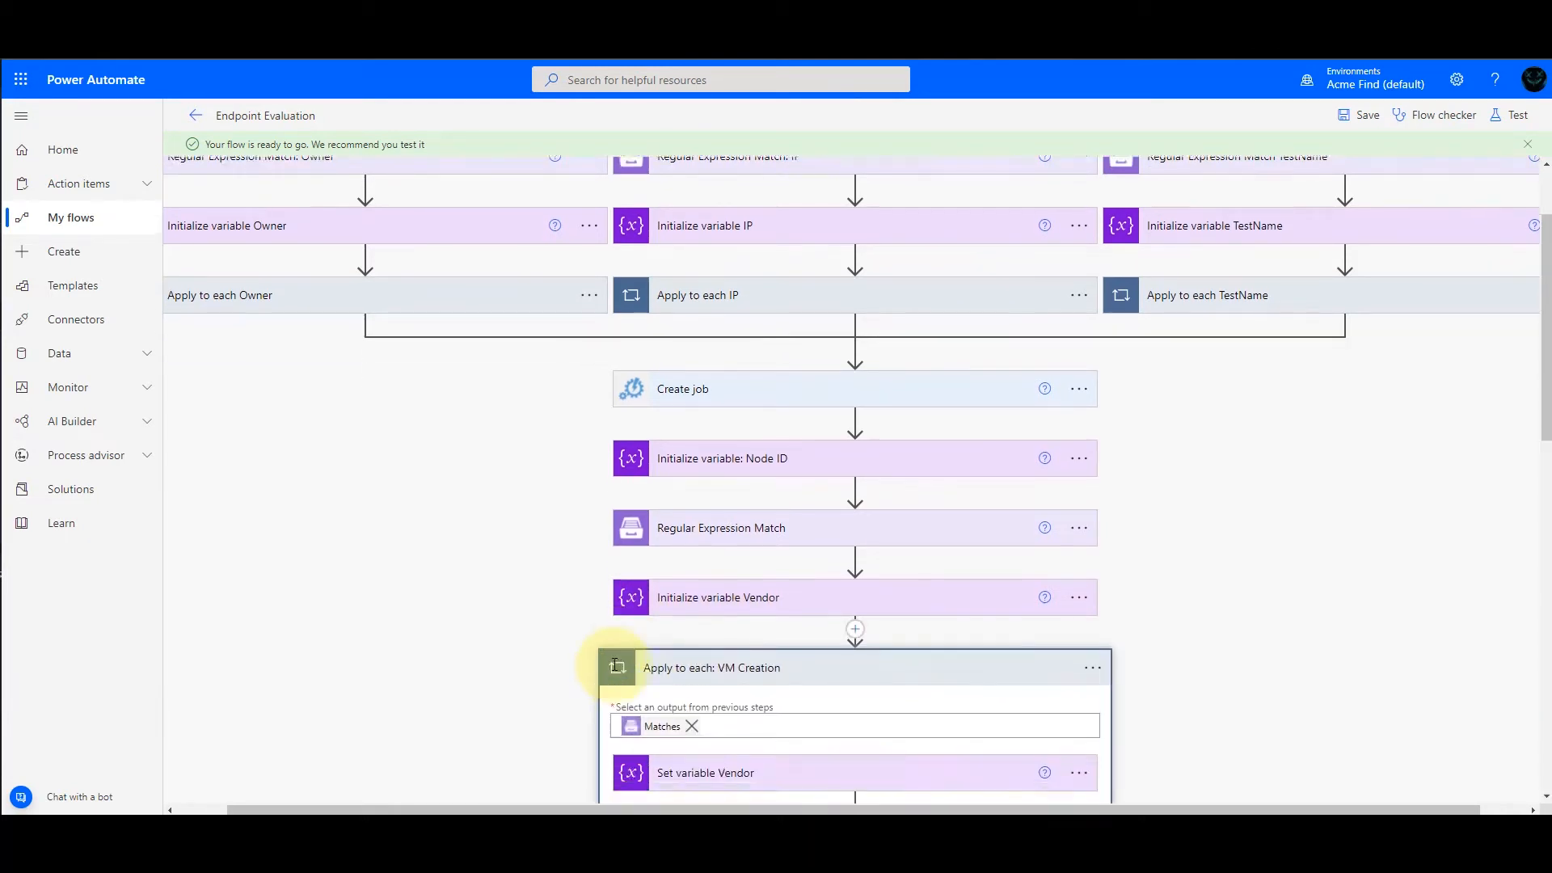
scroll(613, 659, down, 3)
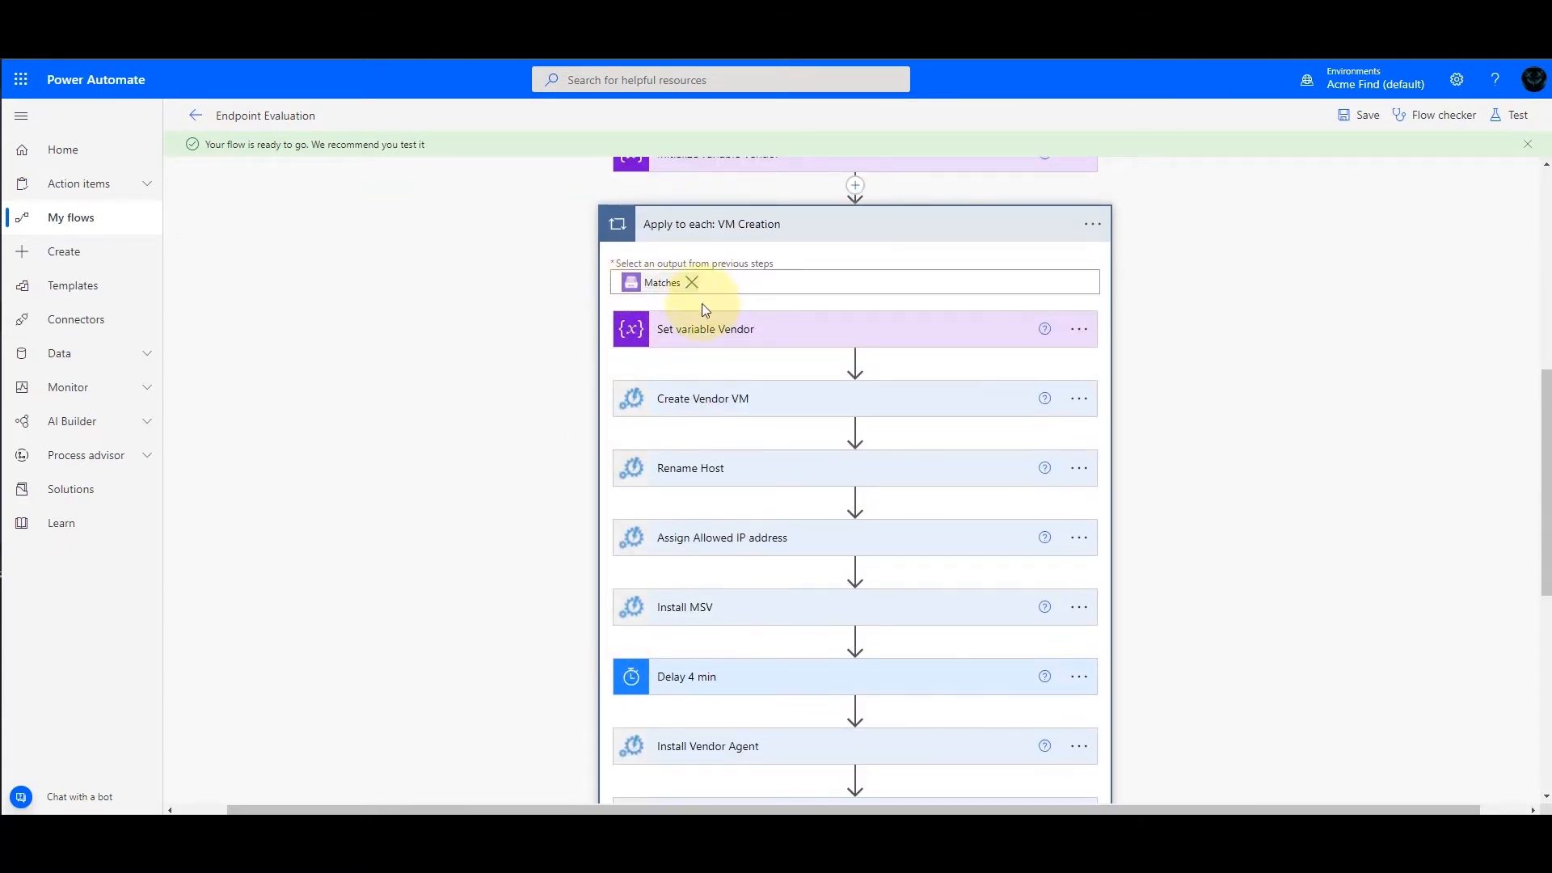
click(683, 334)
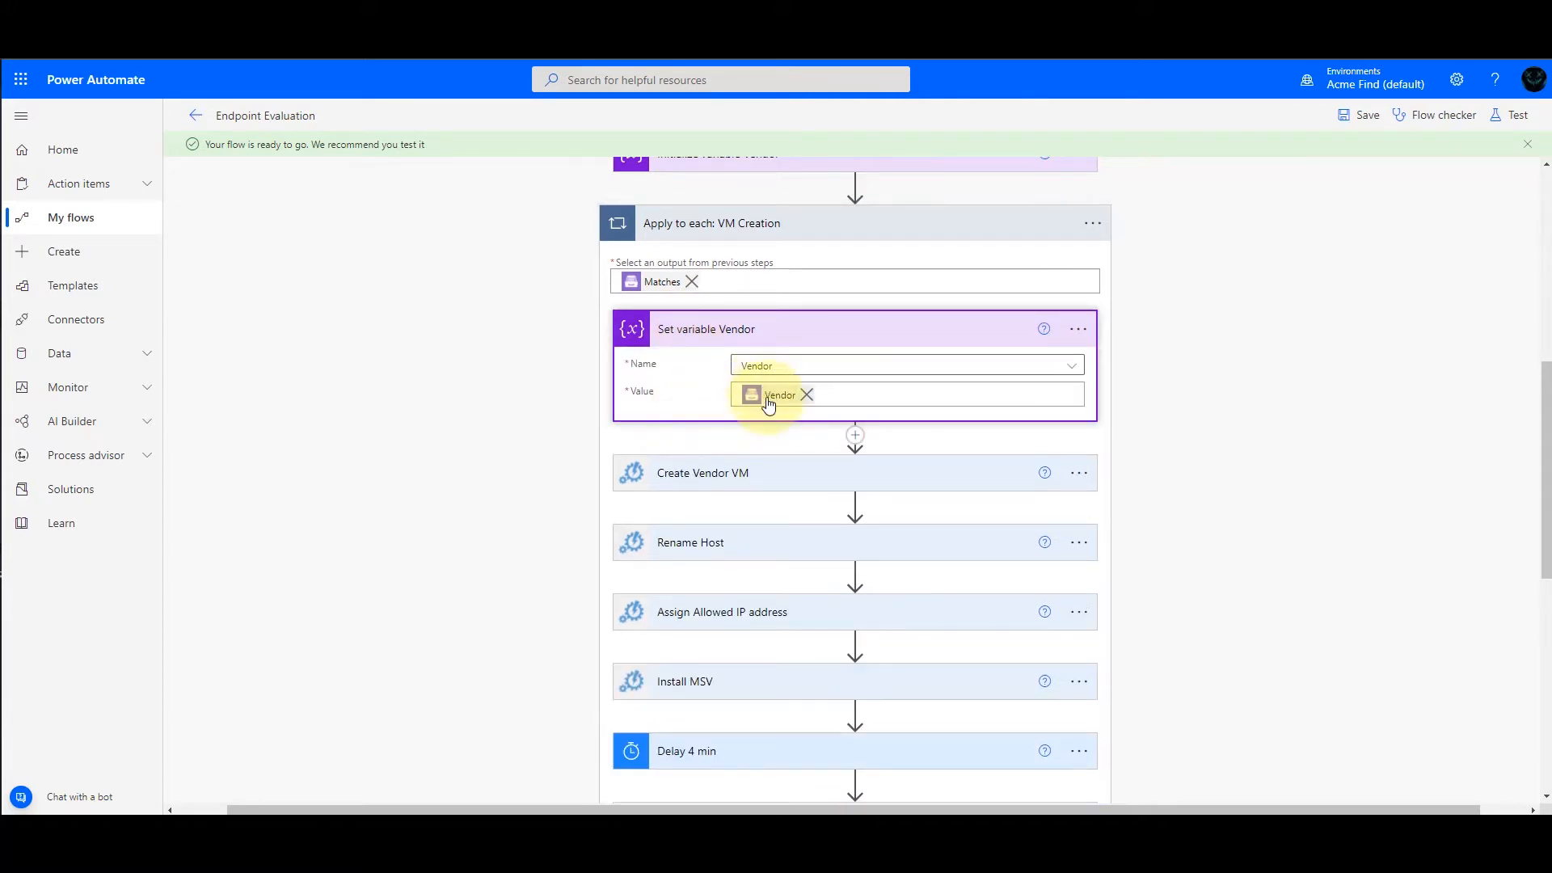
click(724, 342)
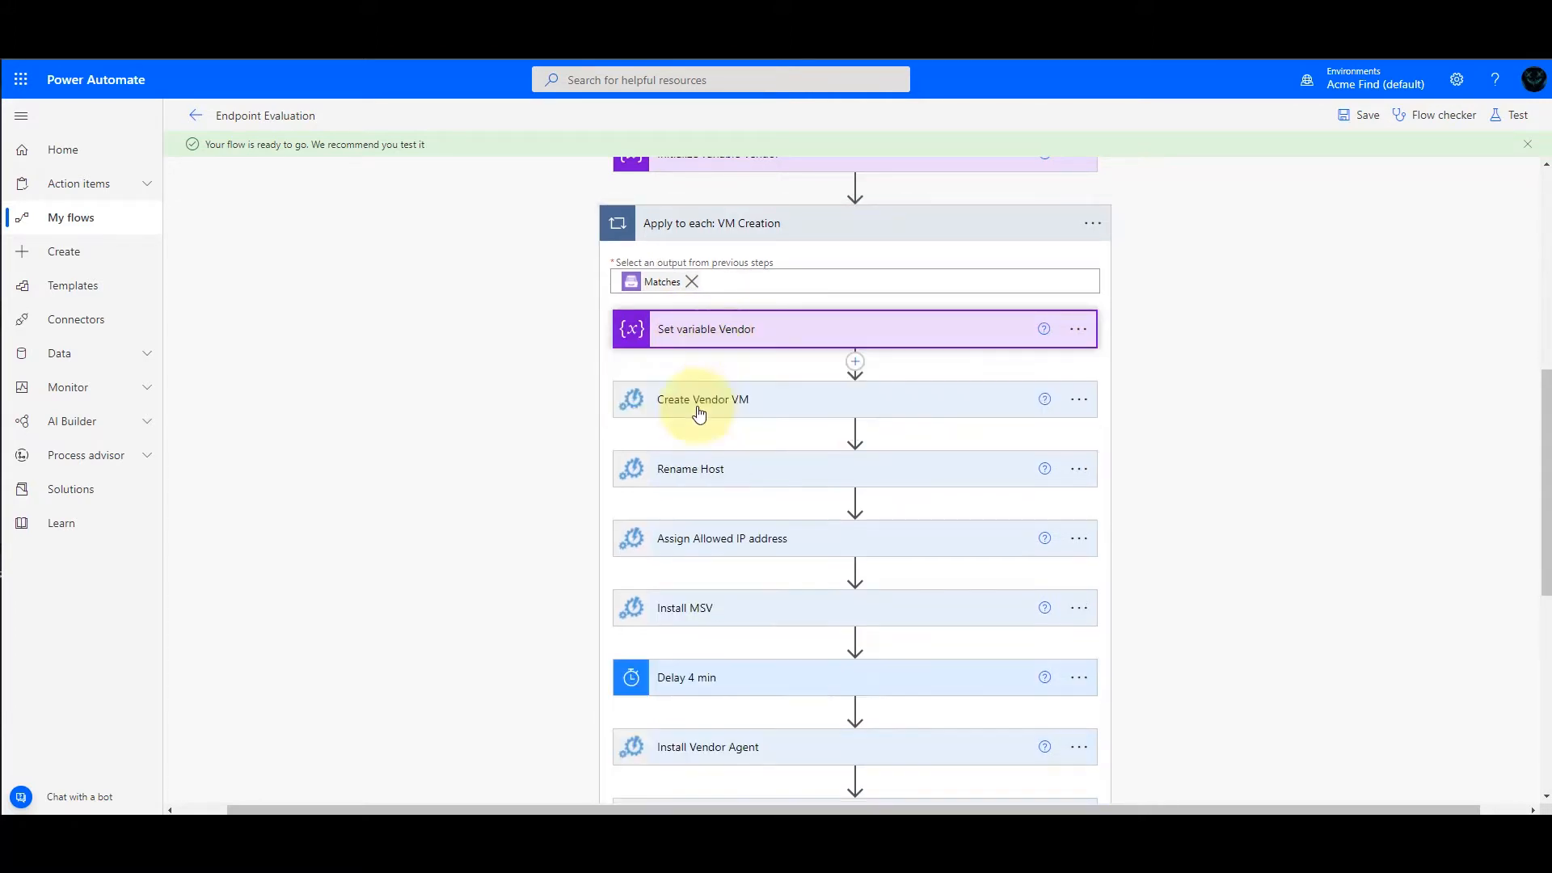
Expand the Create Vendor VM action and examine its runbook name and runbook parameters.
click(698, 414)
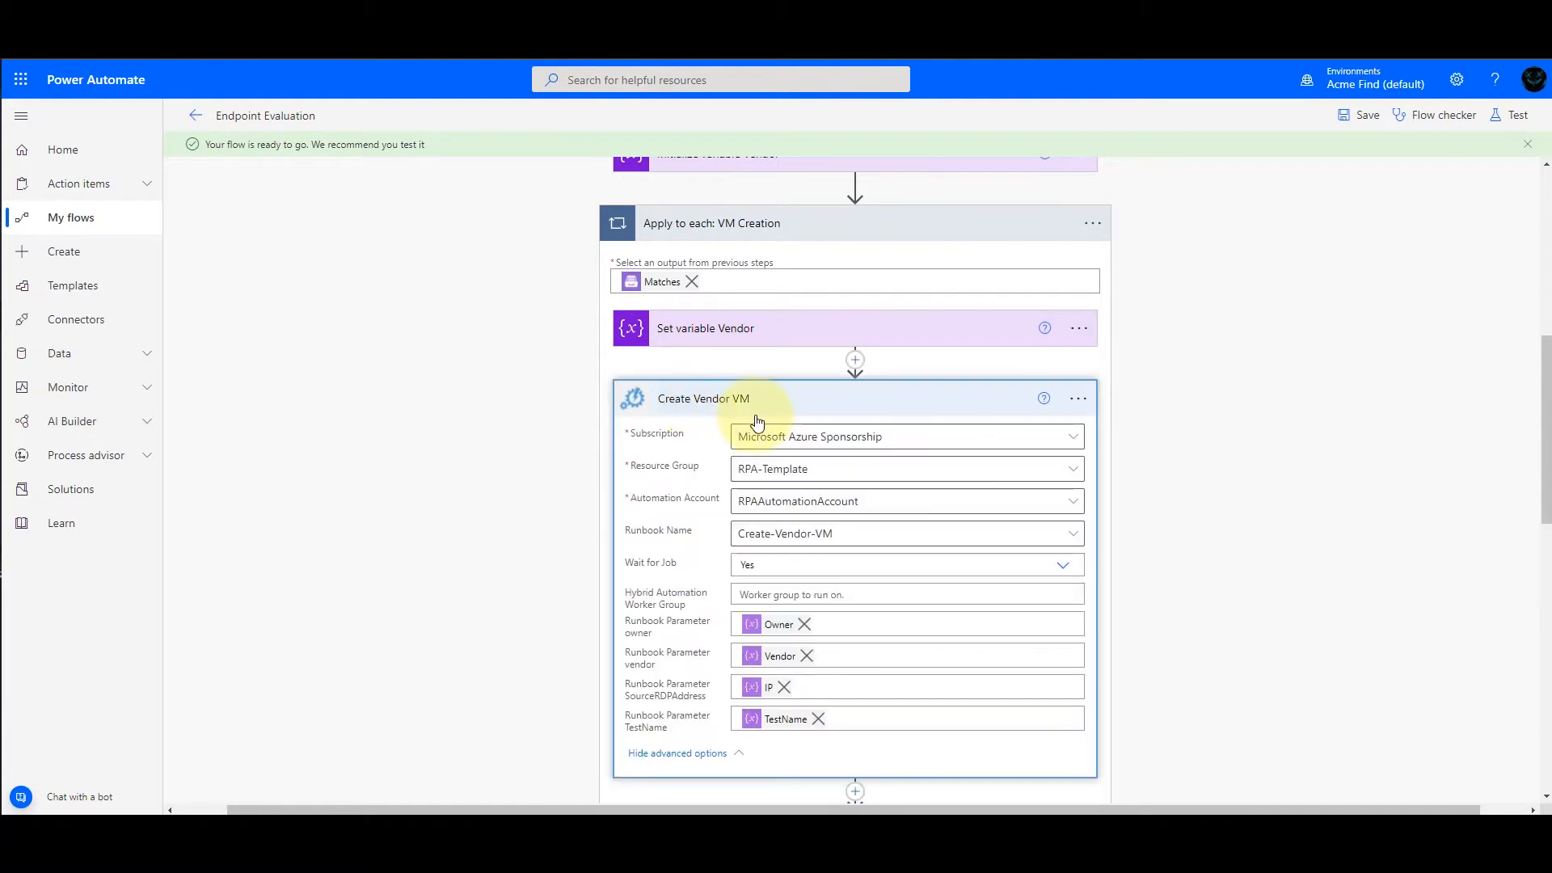
scroll(768, 467, down, 2)
scroll(768, 466, down, 1)
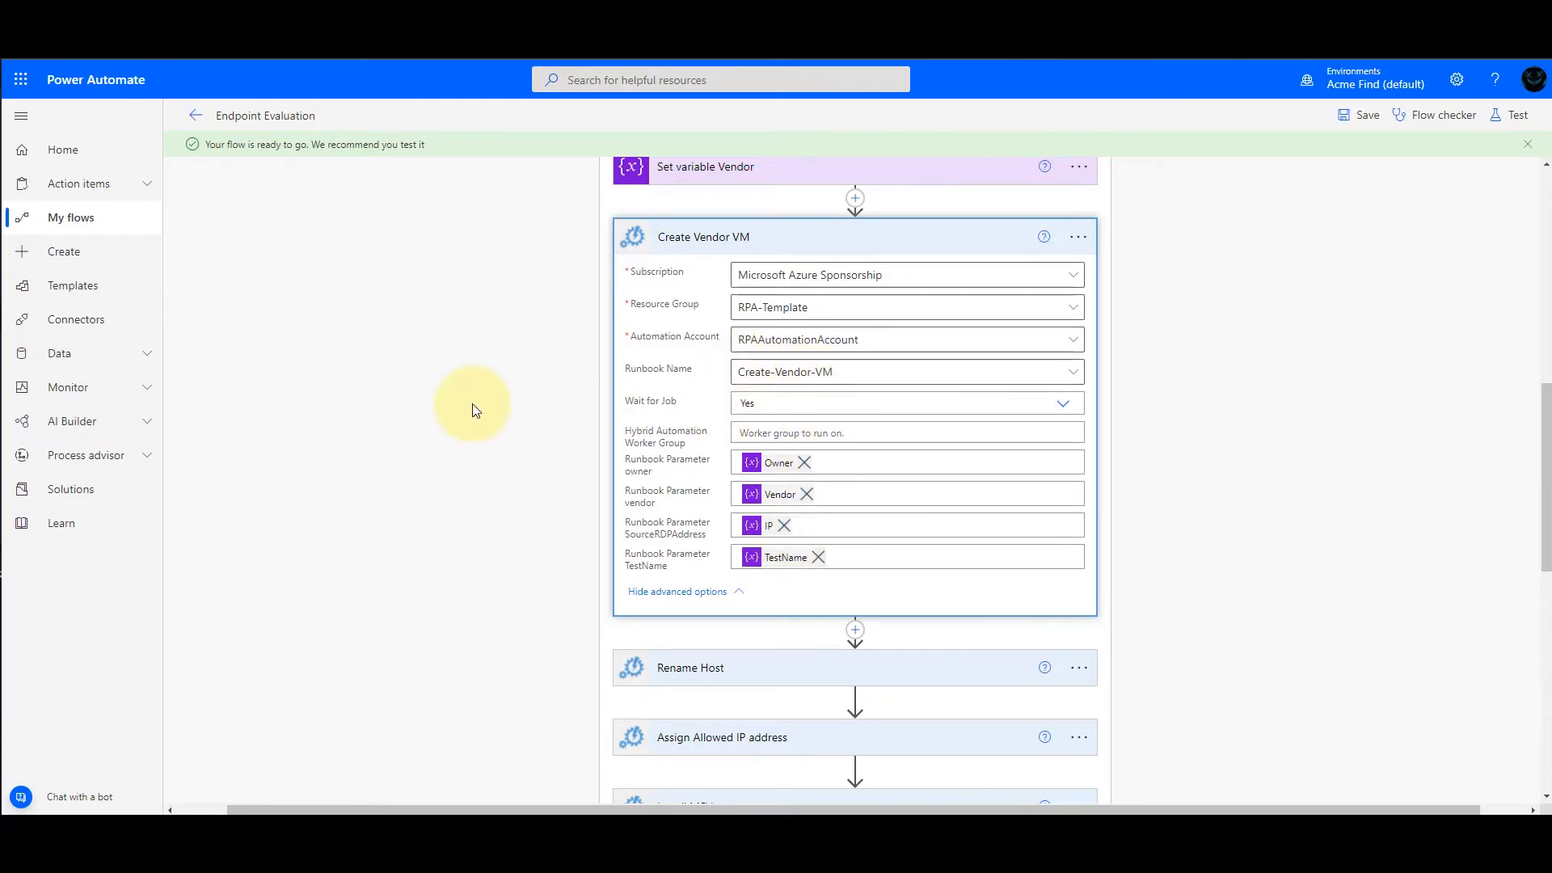
click(447, 365)
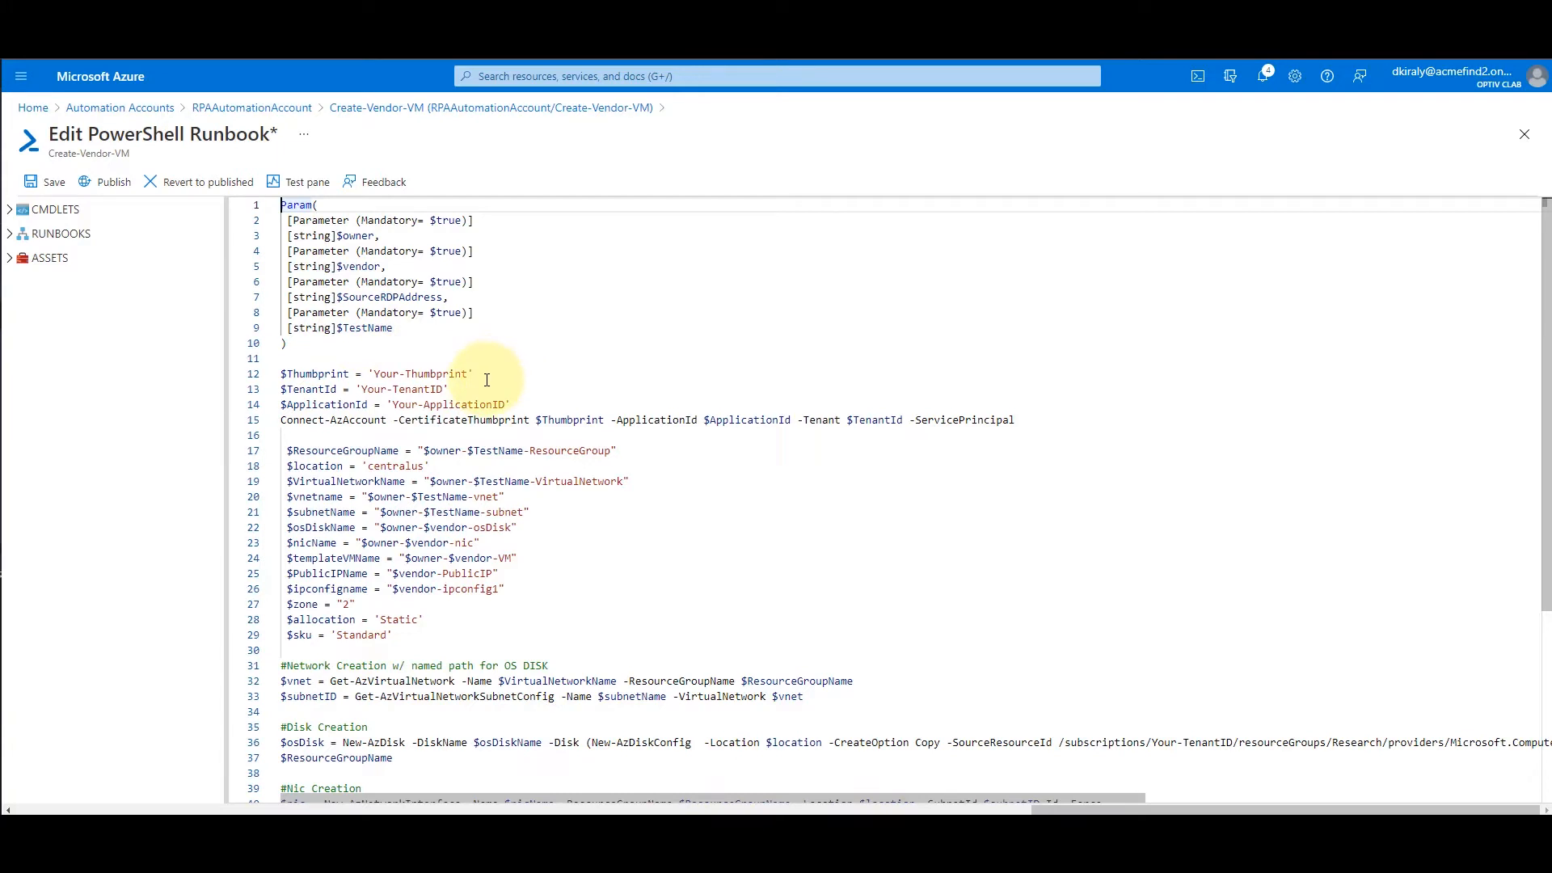
In Microsoft Azure, examine the authentication values and resource naming variables of the Create-Vendor-VM PowerShell runbook.
drag(512, 405, 318, 374)
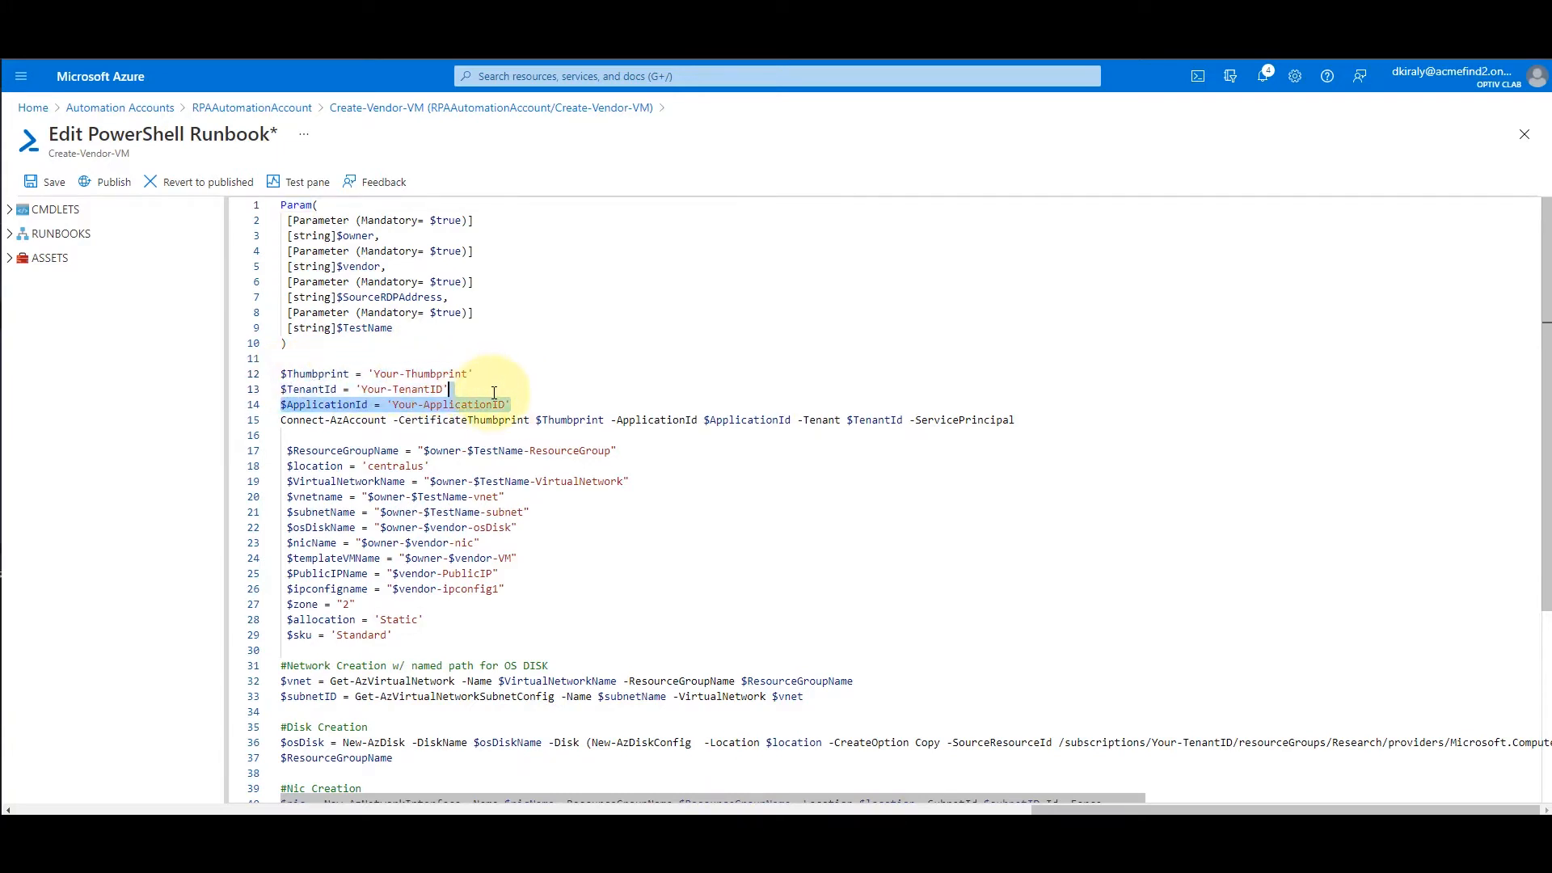
click(522, 404)
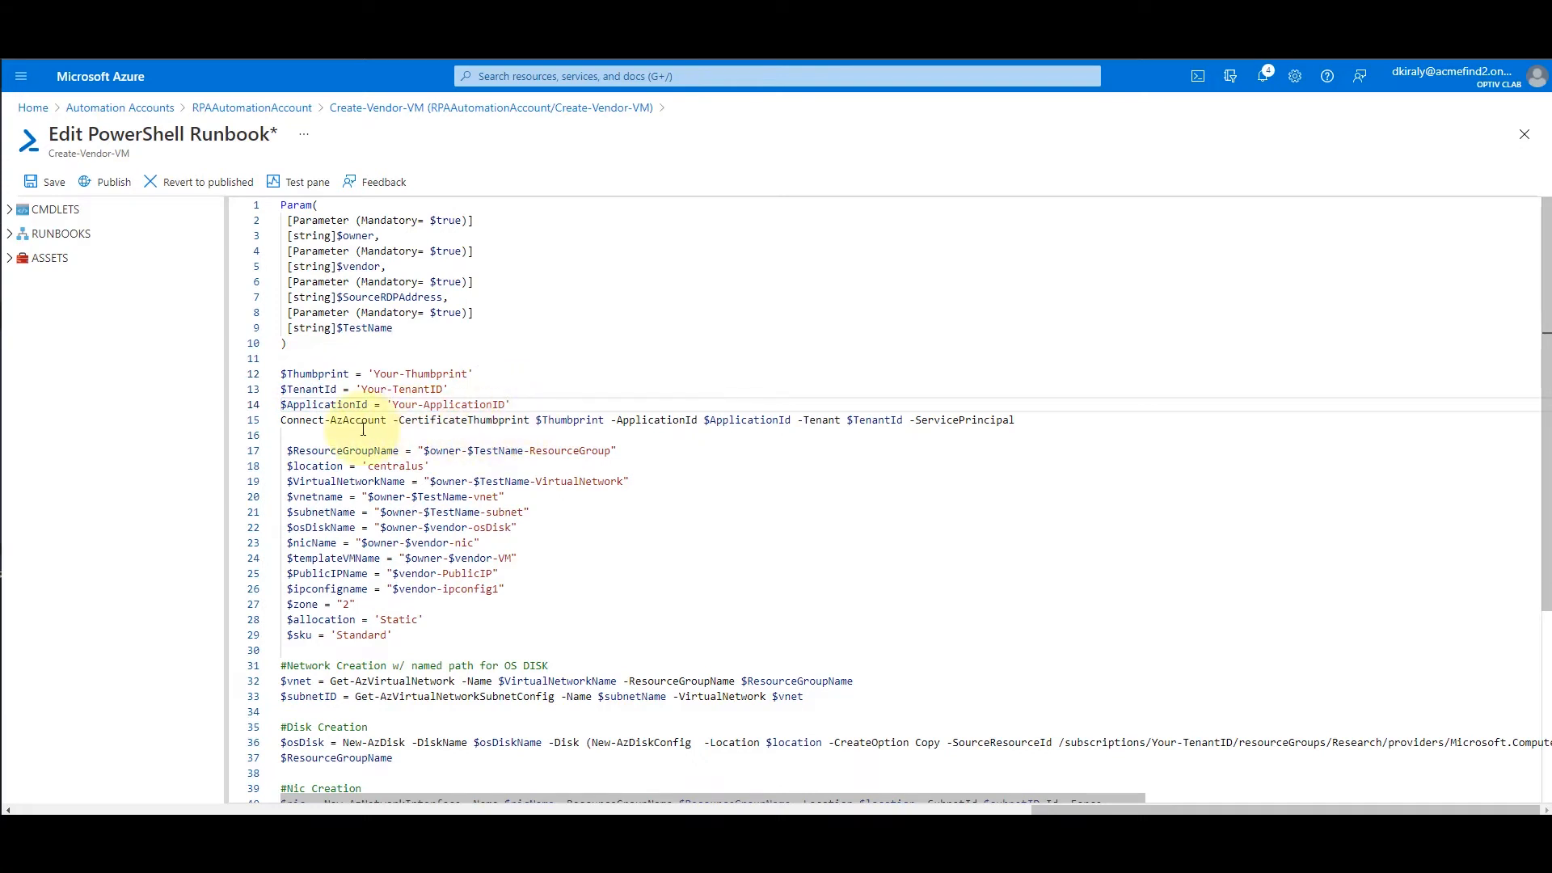
scroll(583, 432, down, 1)
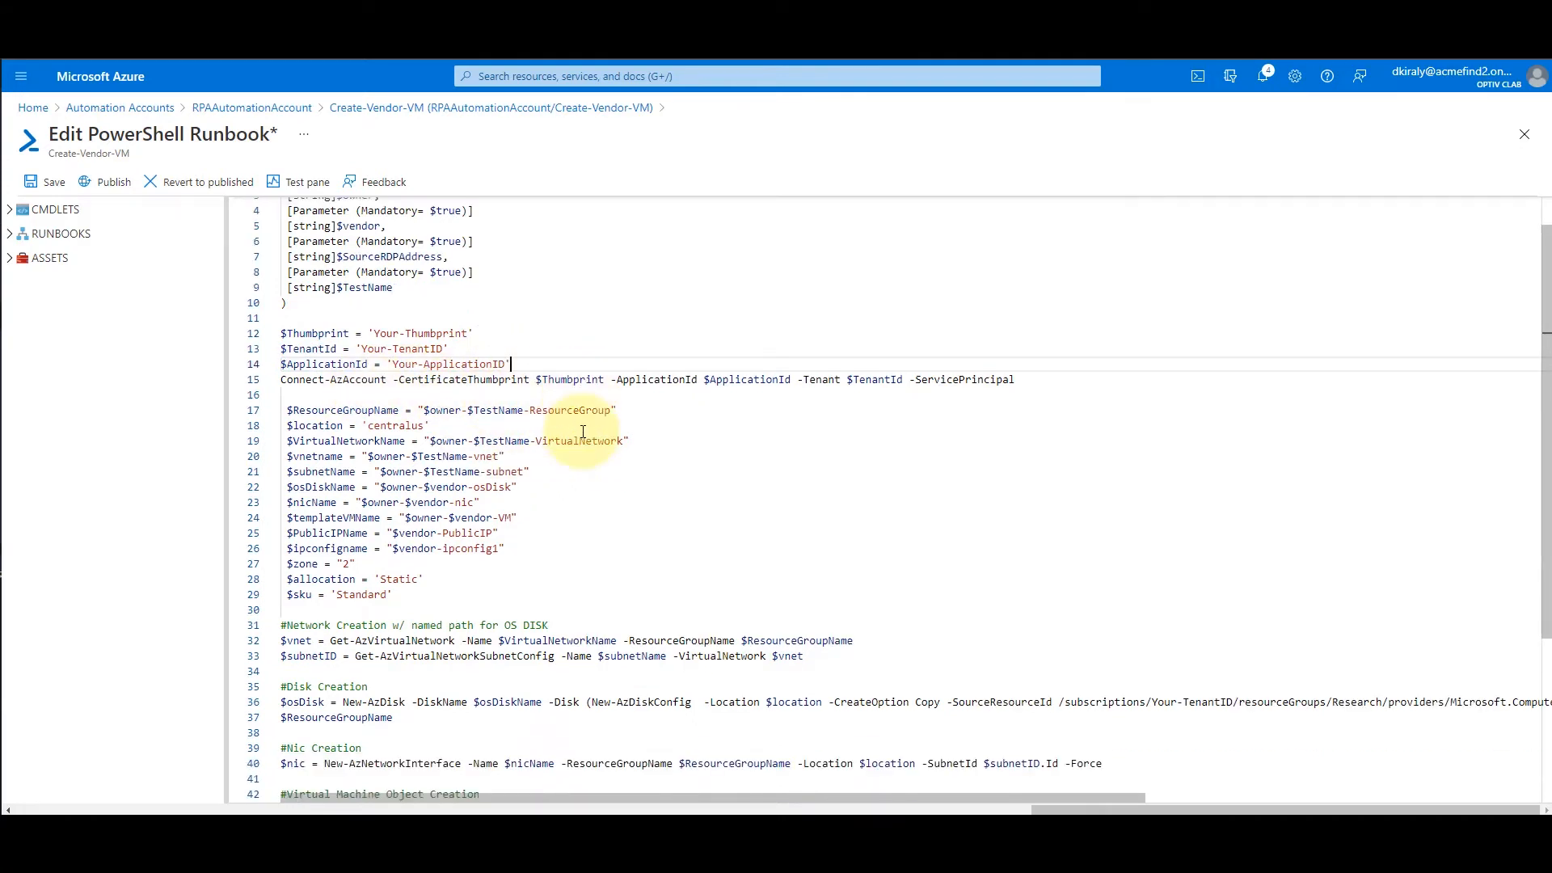
scroll(583, 432, down, 1)
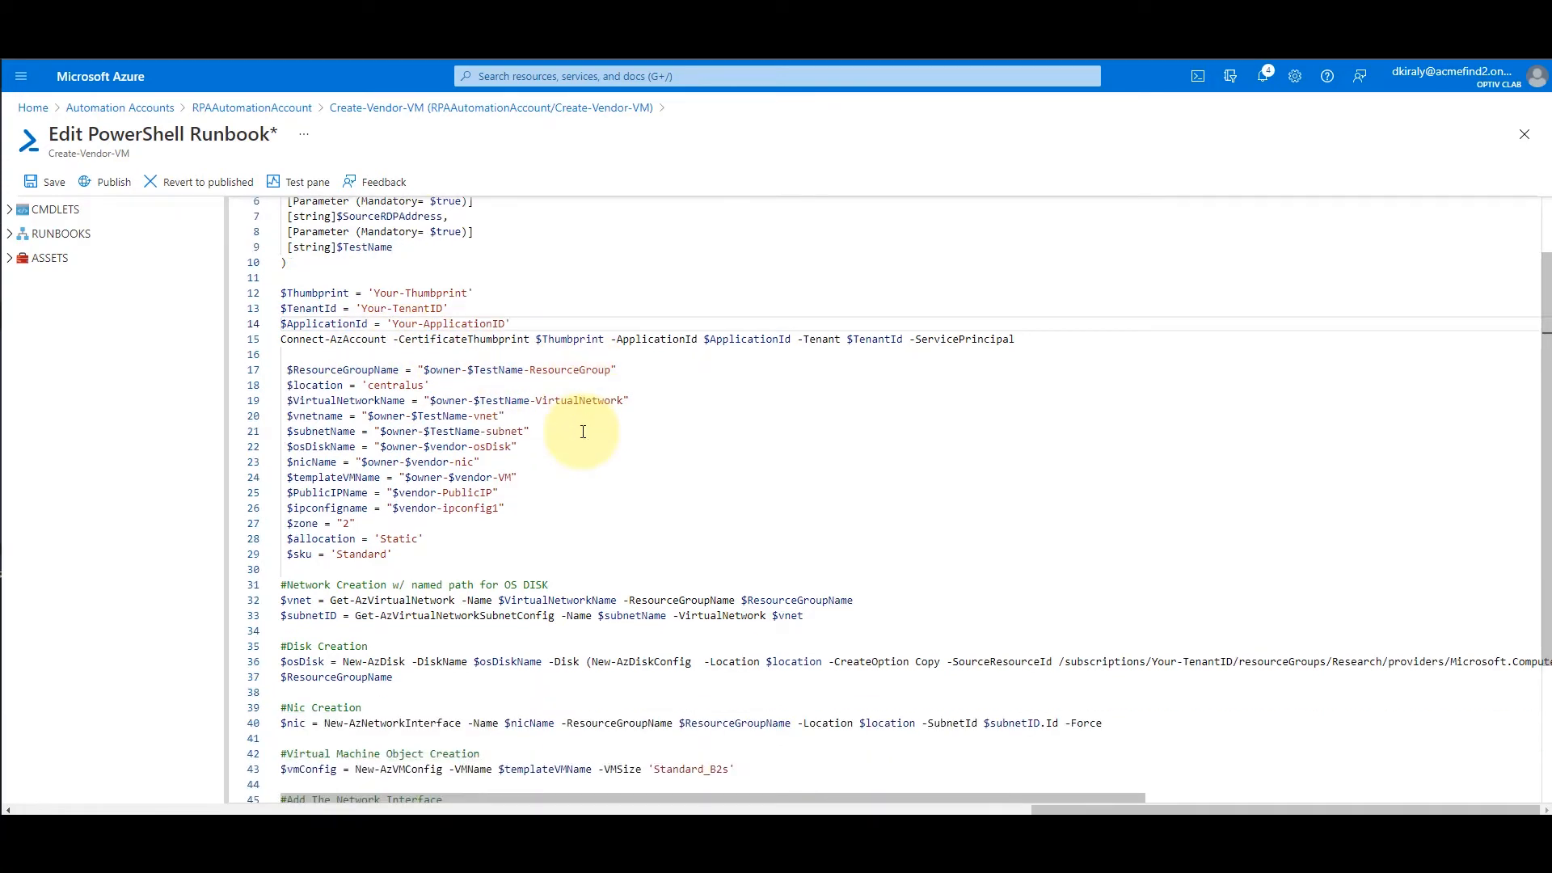
scroll(583, 432, down, 1)
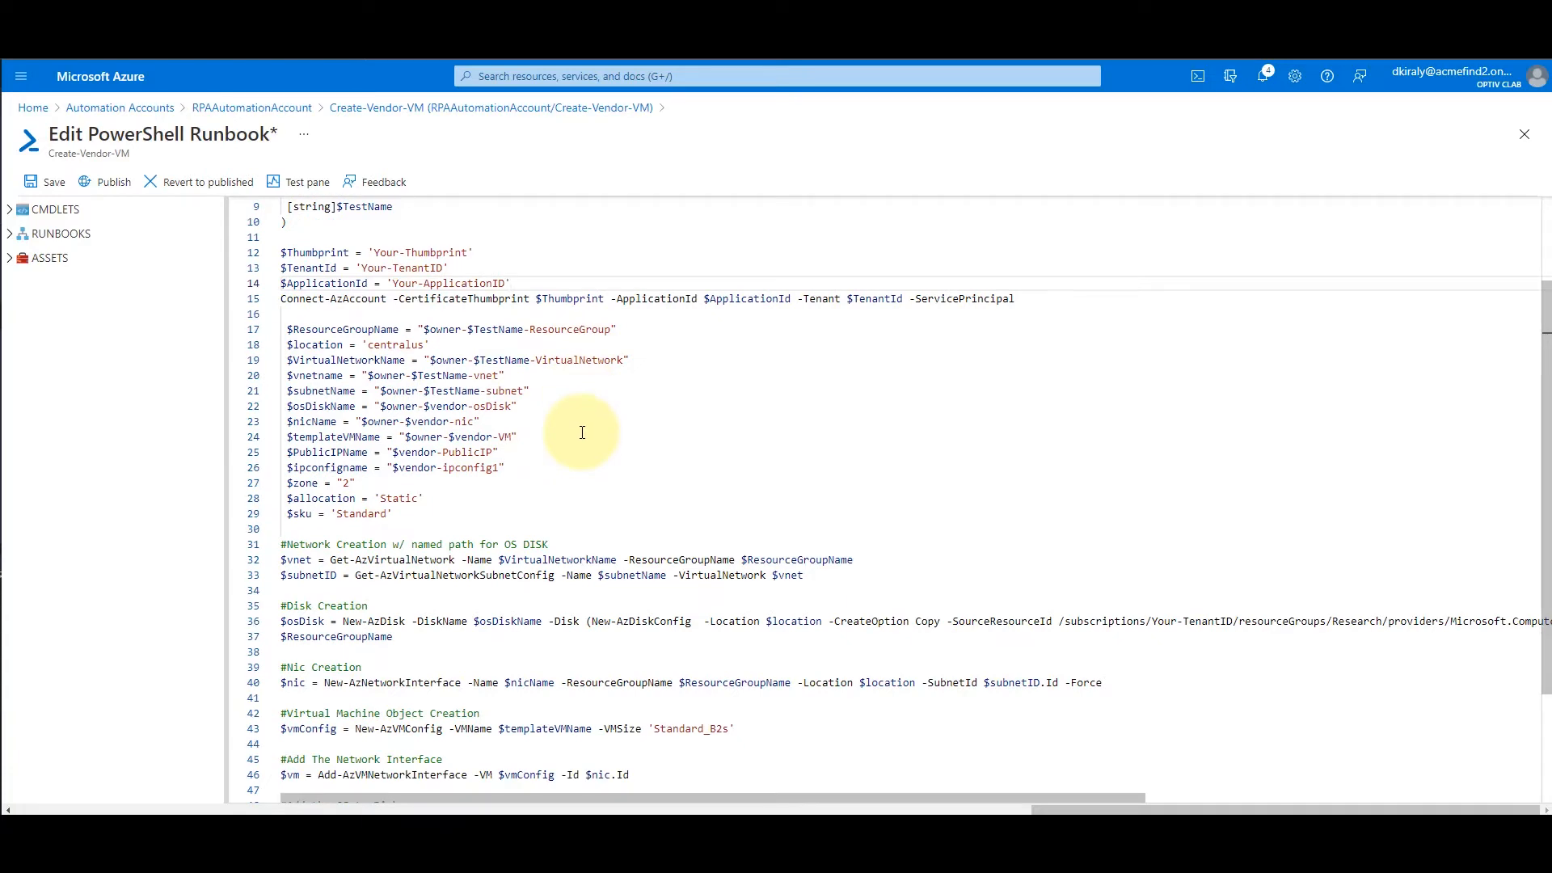
scroll(582, 432, down, 1)
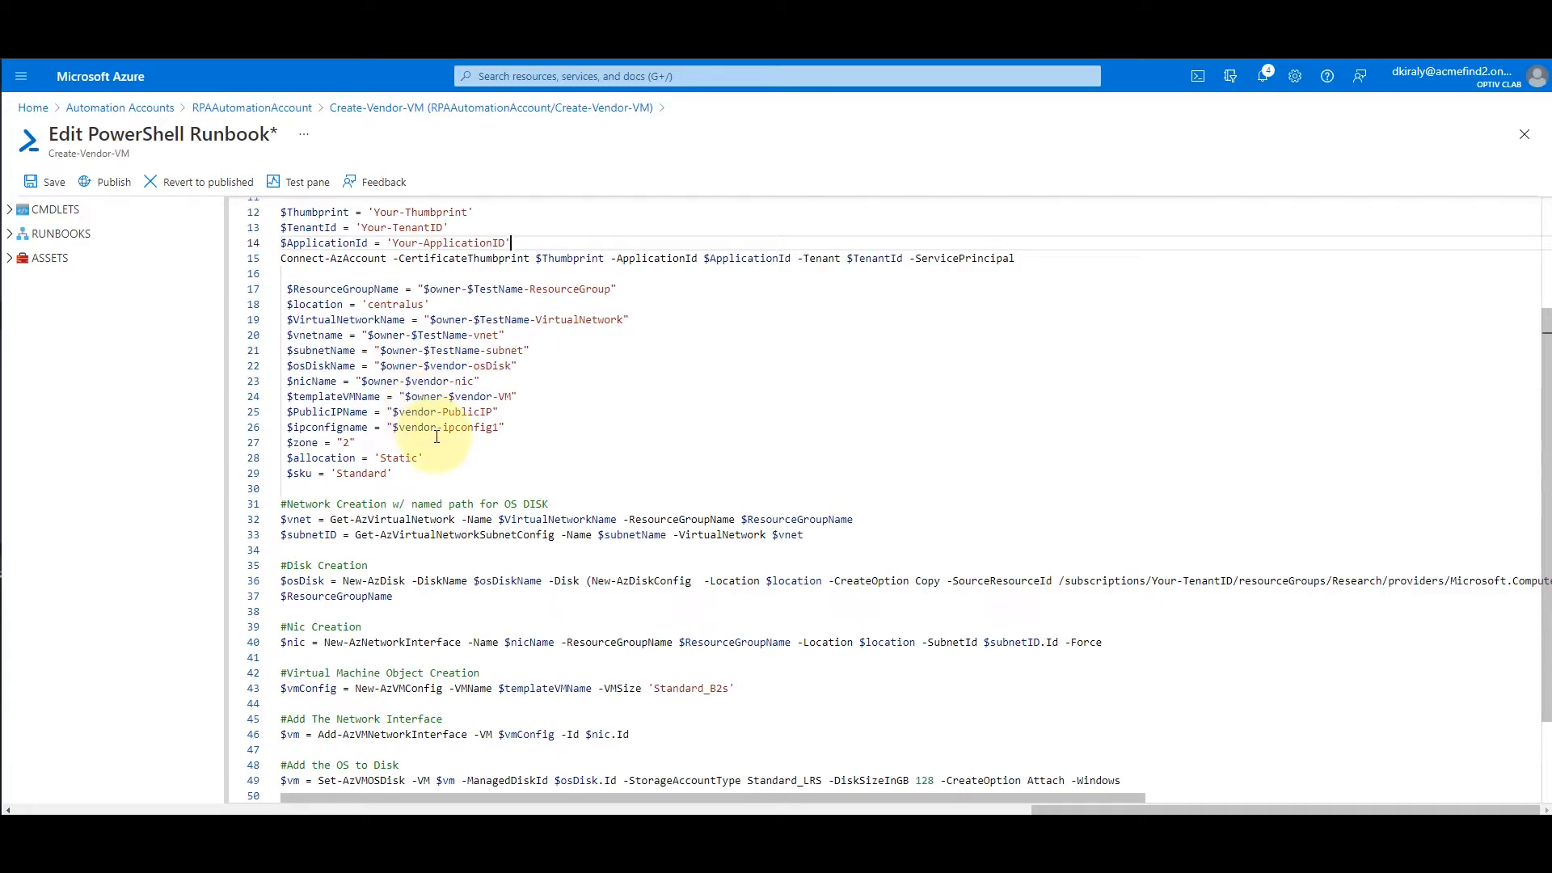
scroll(437, 452, down, 1)
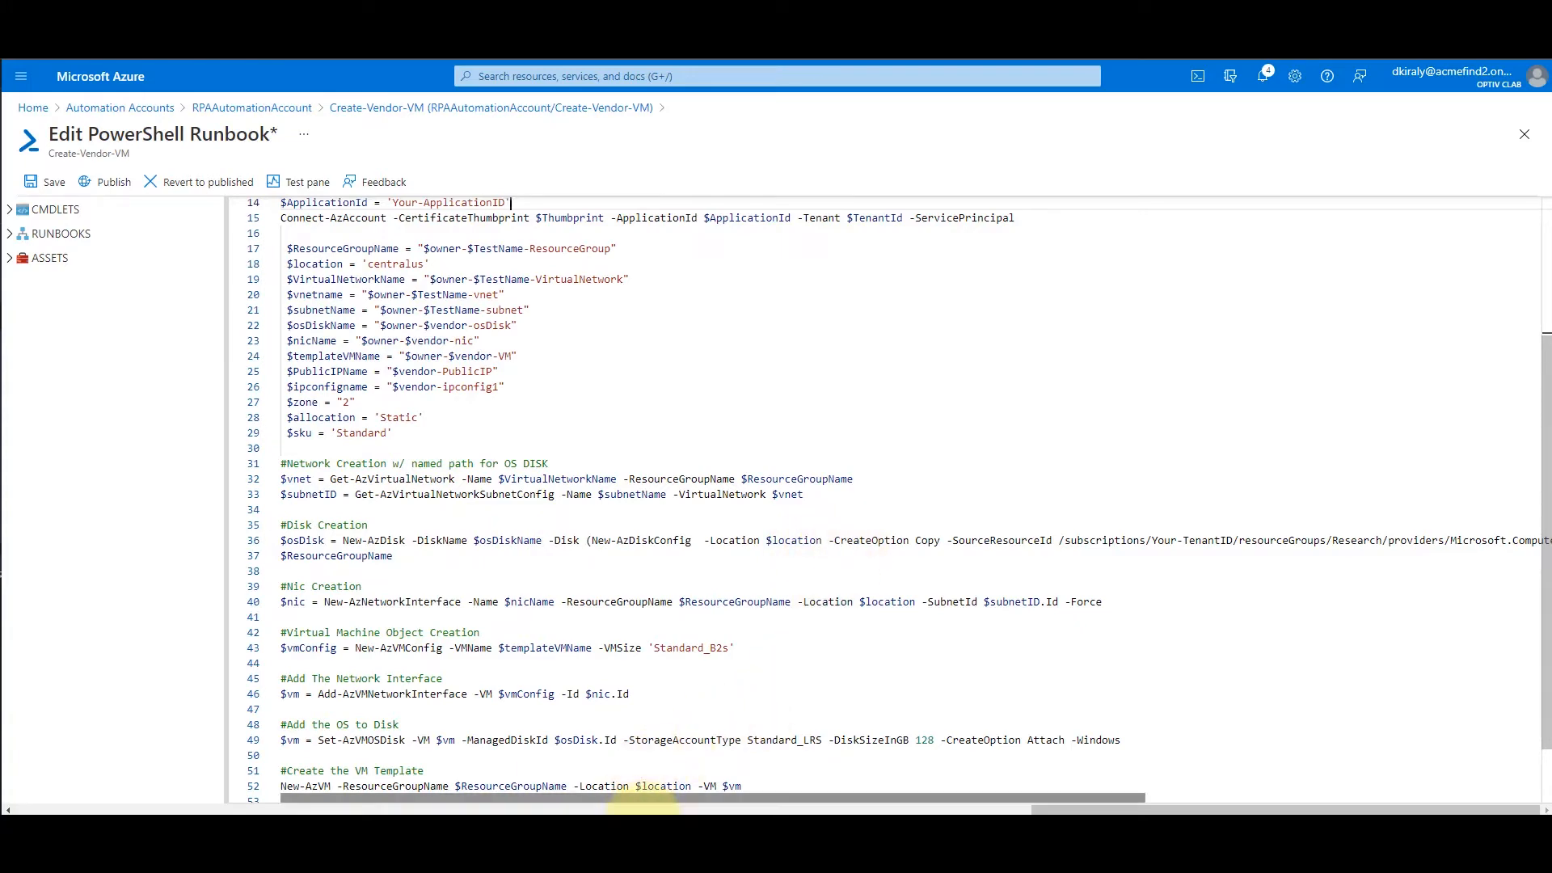
Examine the SourceResourceId path in the Disk Creation line of the runbook, highlighting it for inspection.
drag(656, 800, 945, 800)
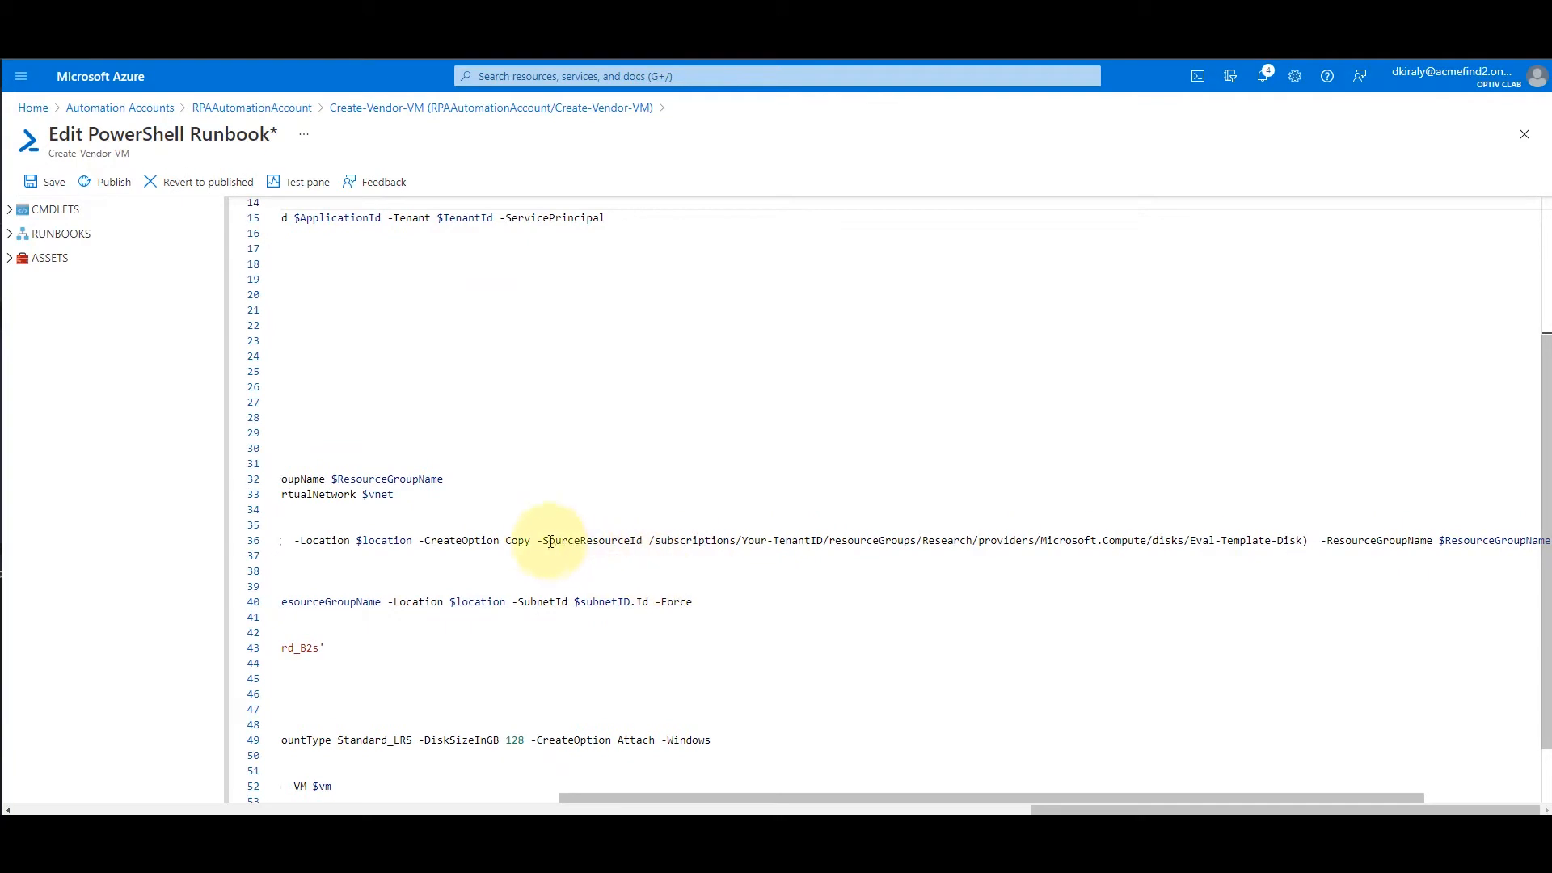
drag(543, 540, 930, 552)
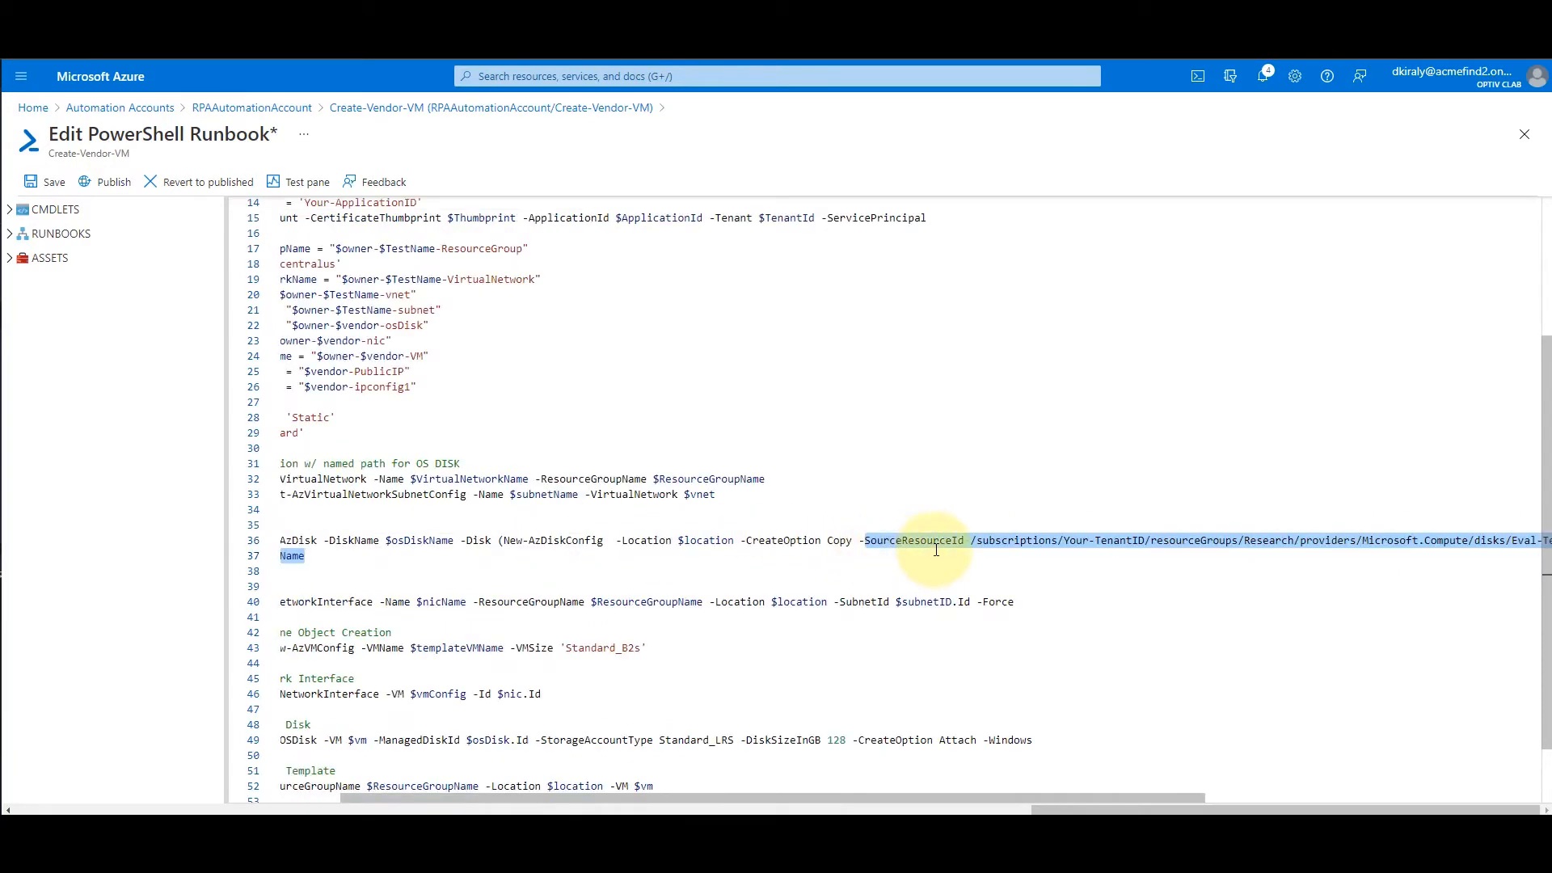
drag(912, 798, 770, 746)
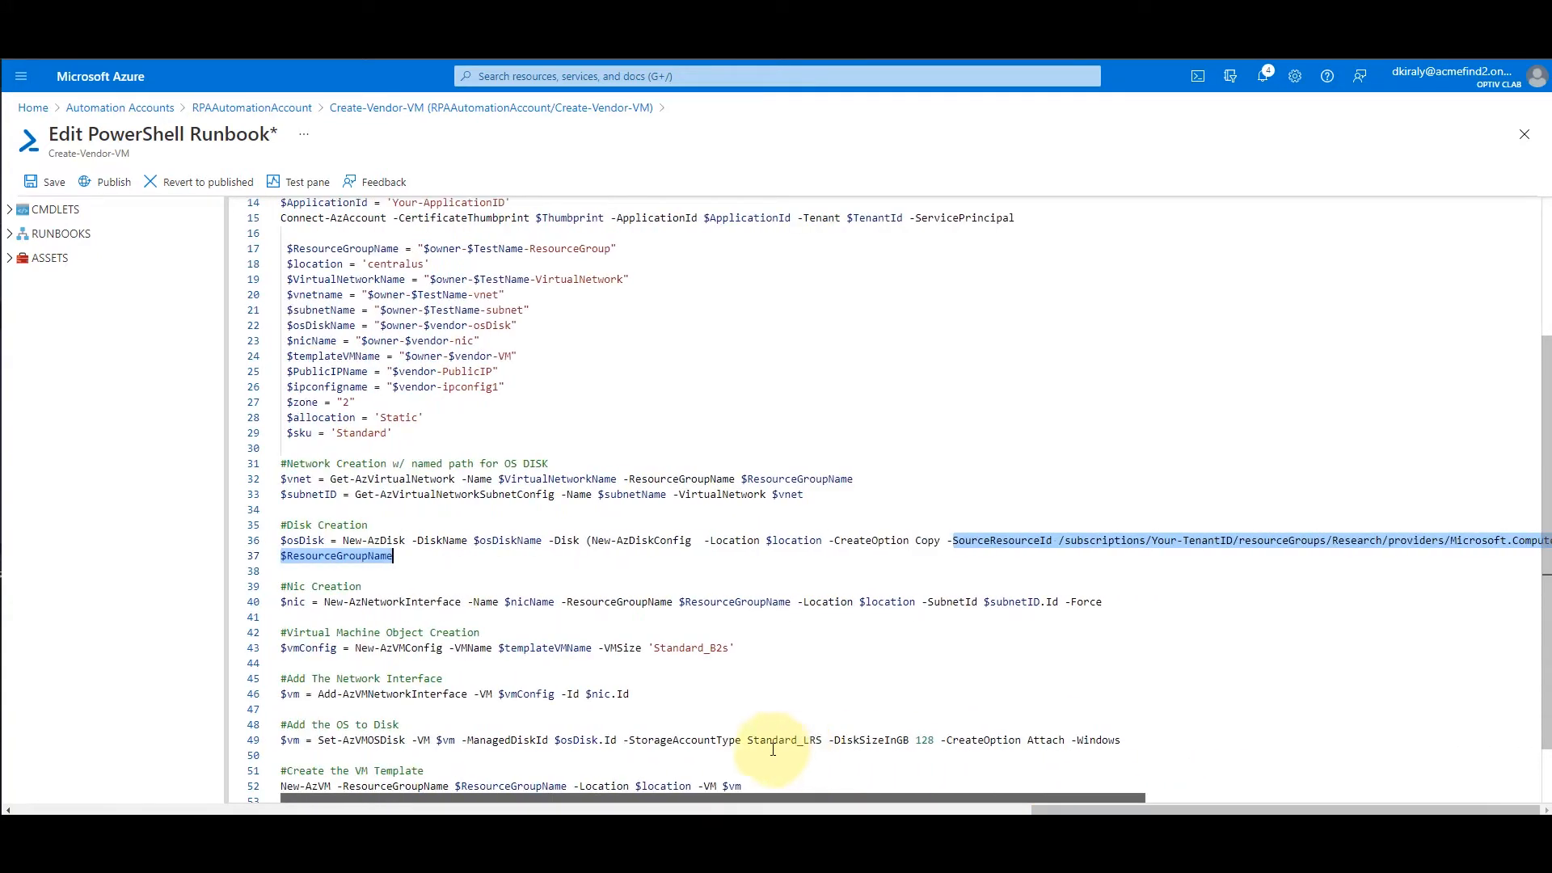
click(439, 562)
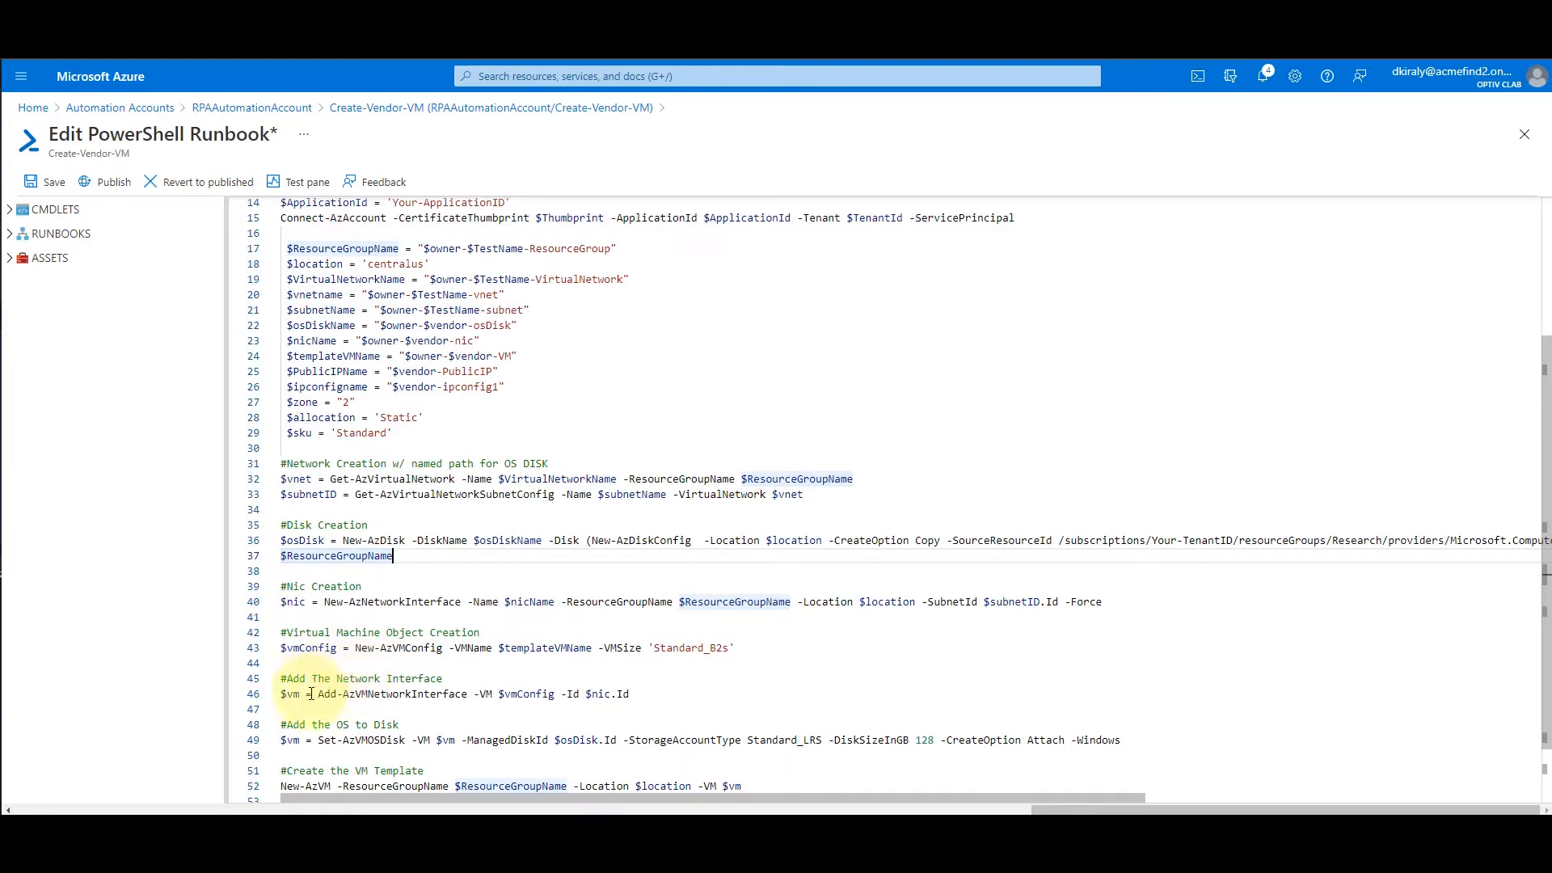
Read through the runbook sections that add the OS disk, create the VM template and assign the NSG to the nic.
click(361, 738)
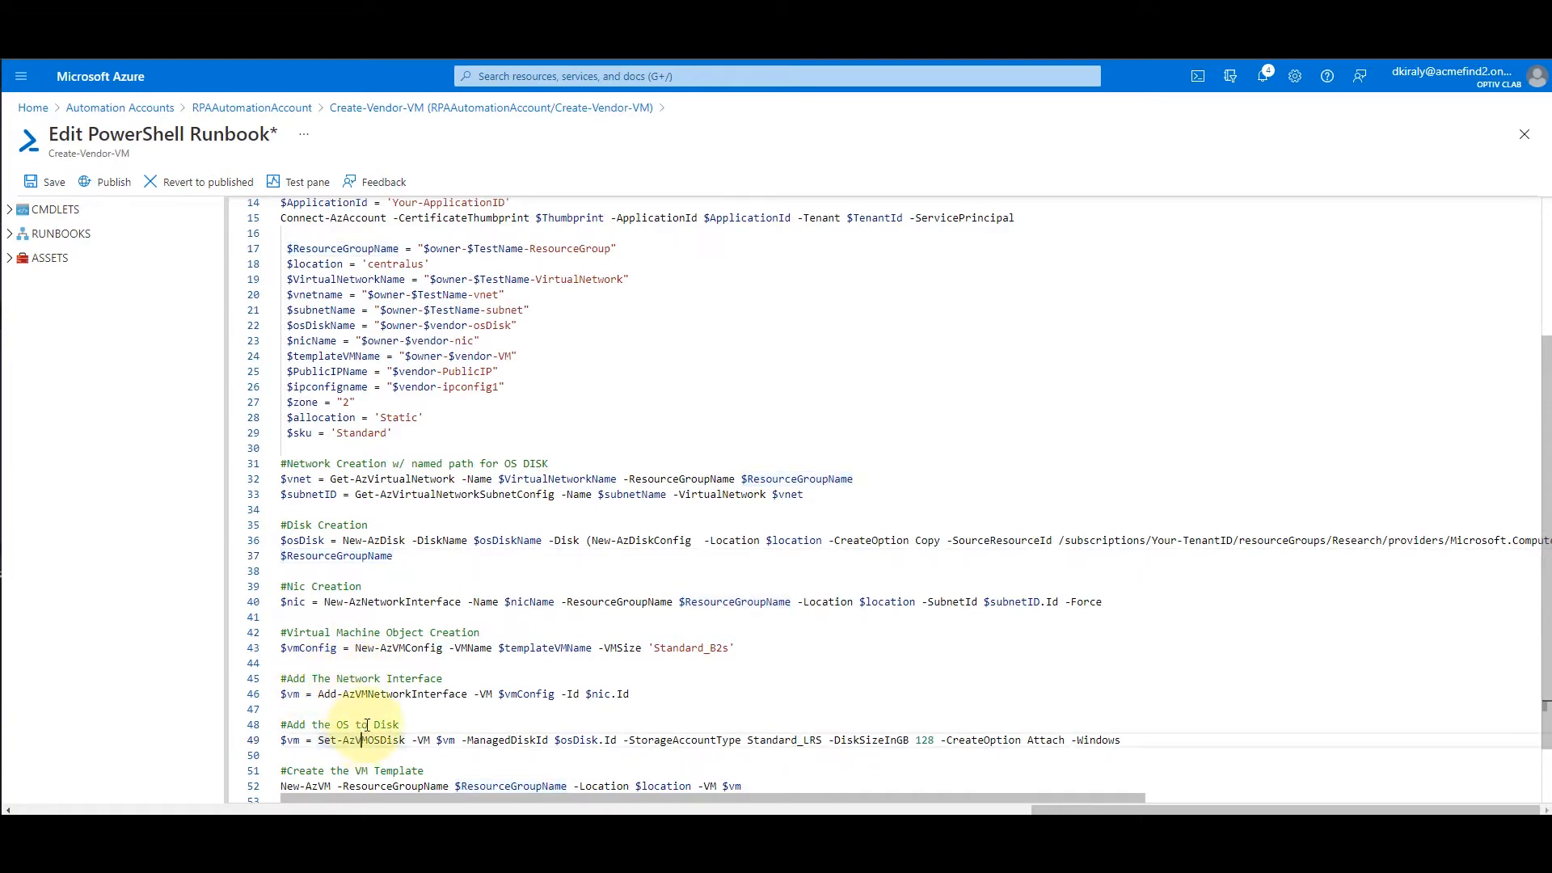
scroll(369, 719, down, 1)
scroll(368, 718, down, 1)
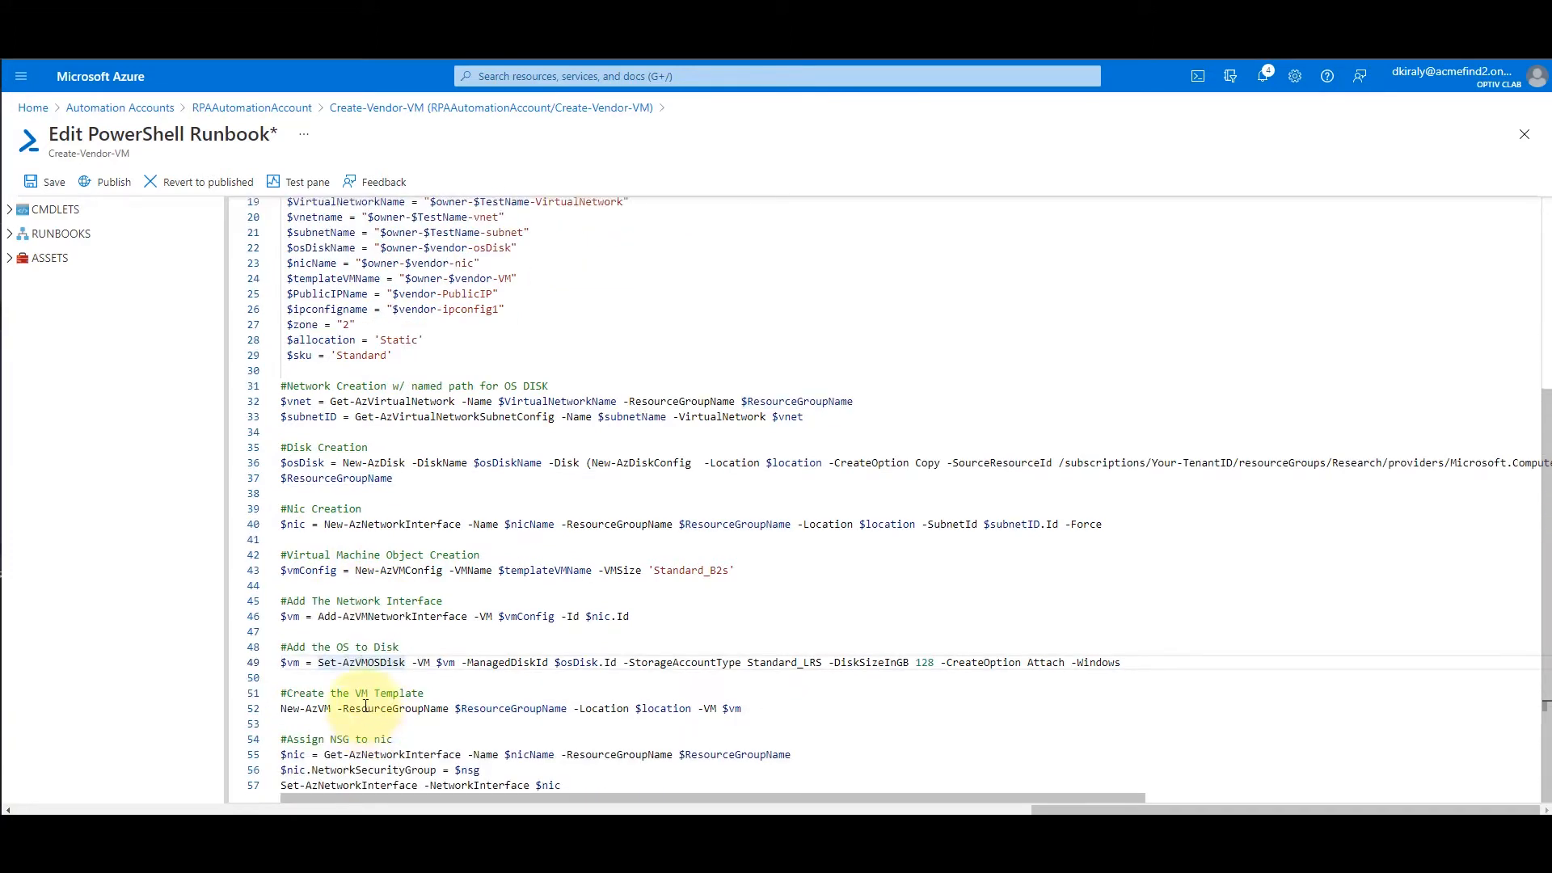
click(365, 695)
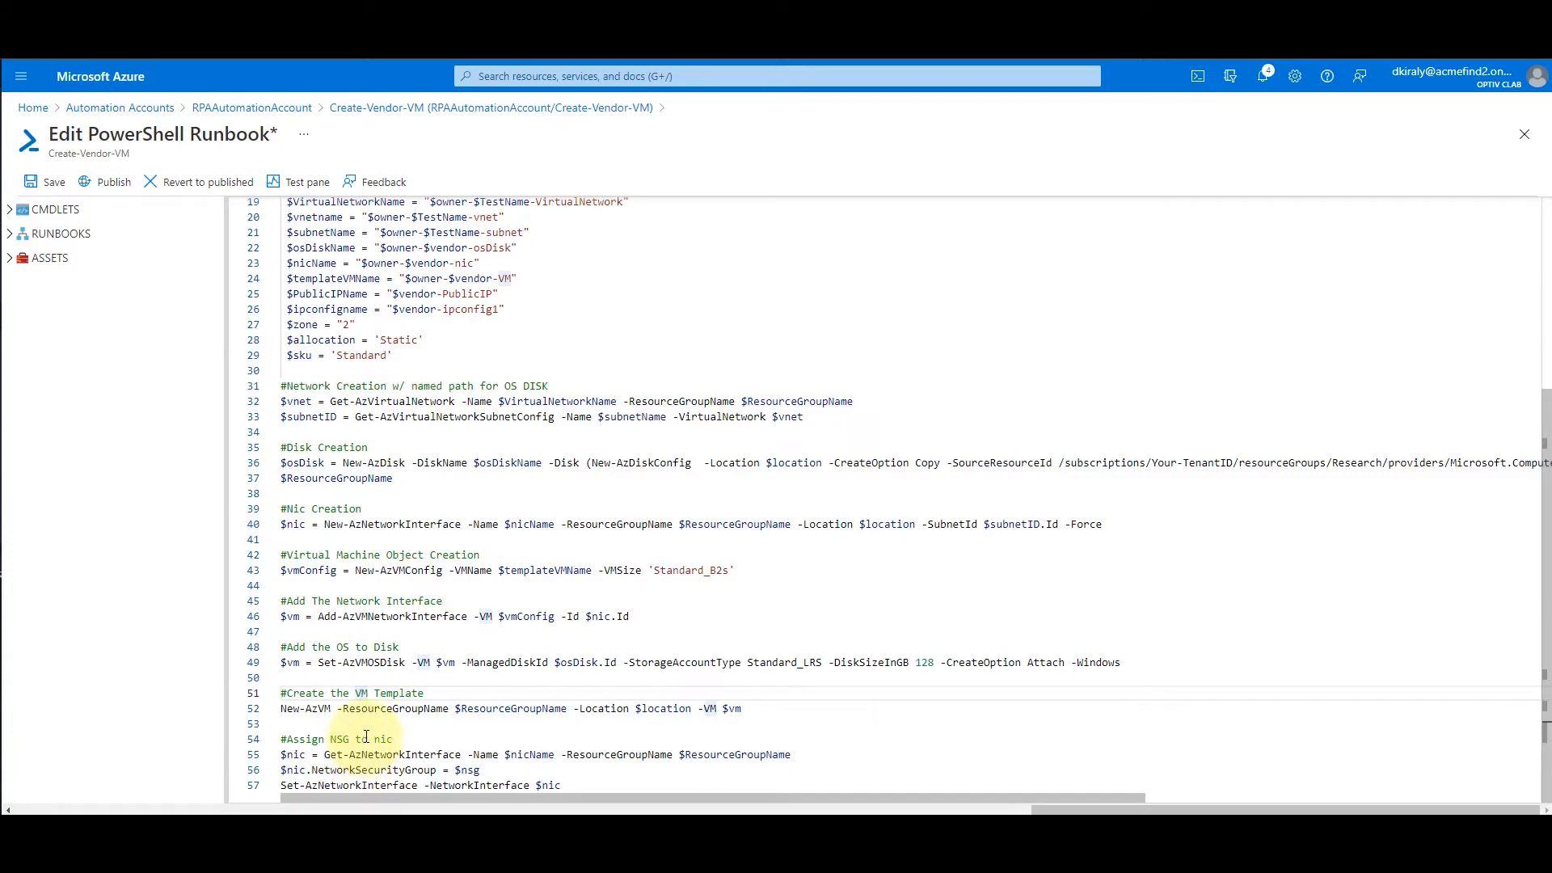
scroll(366, 736, up, 6)
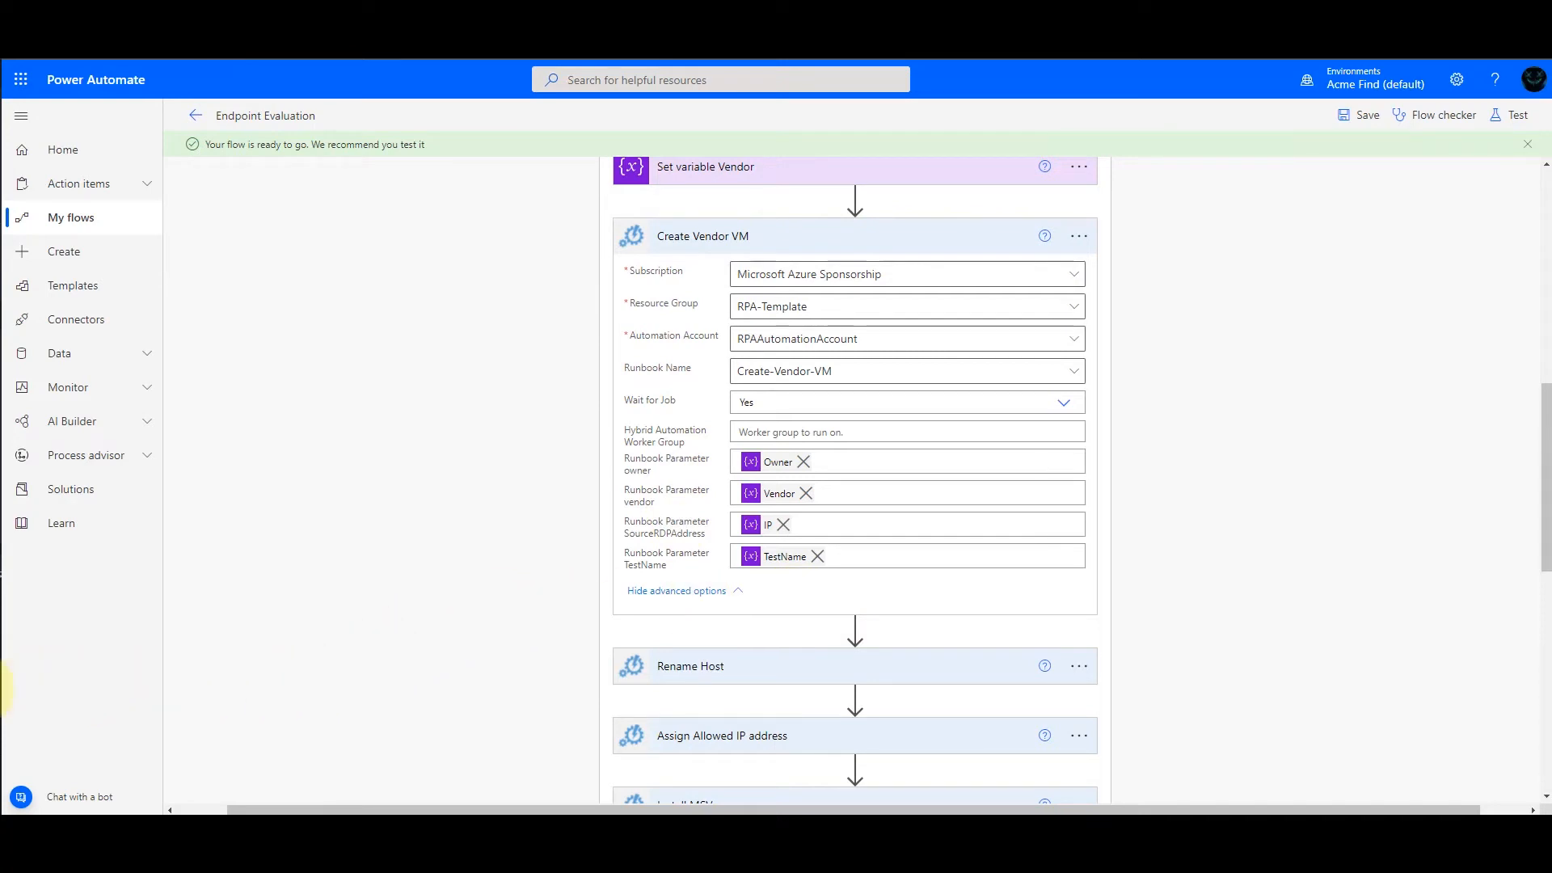
Switch back to the Power Automate flow, collapse the Create Vendor VM action and expand Rename Host.
scroll(563, 665, up, 1)
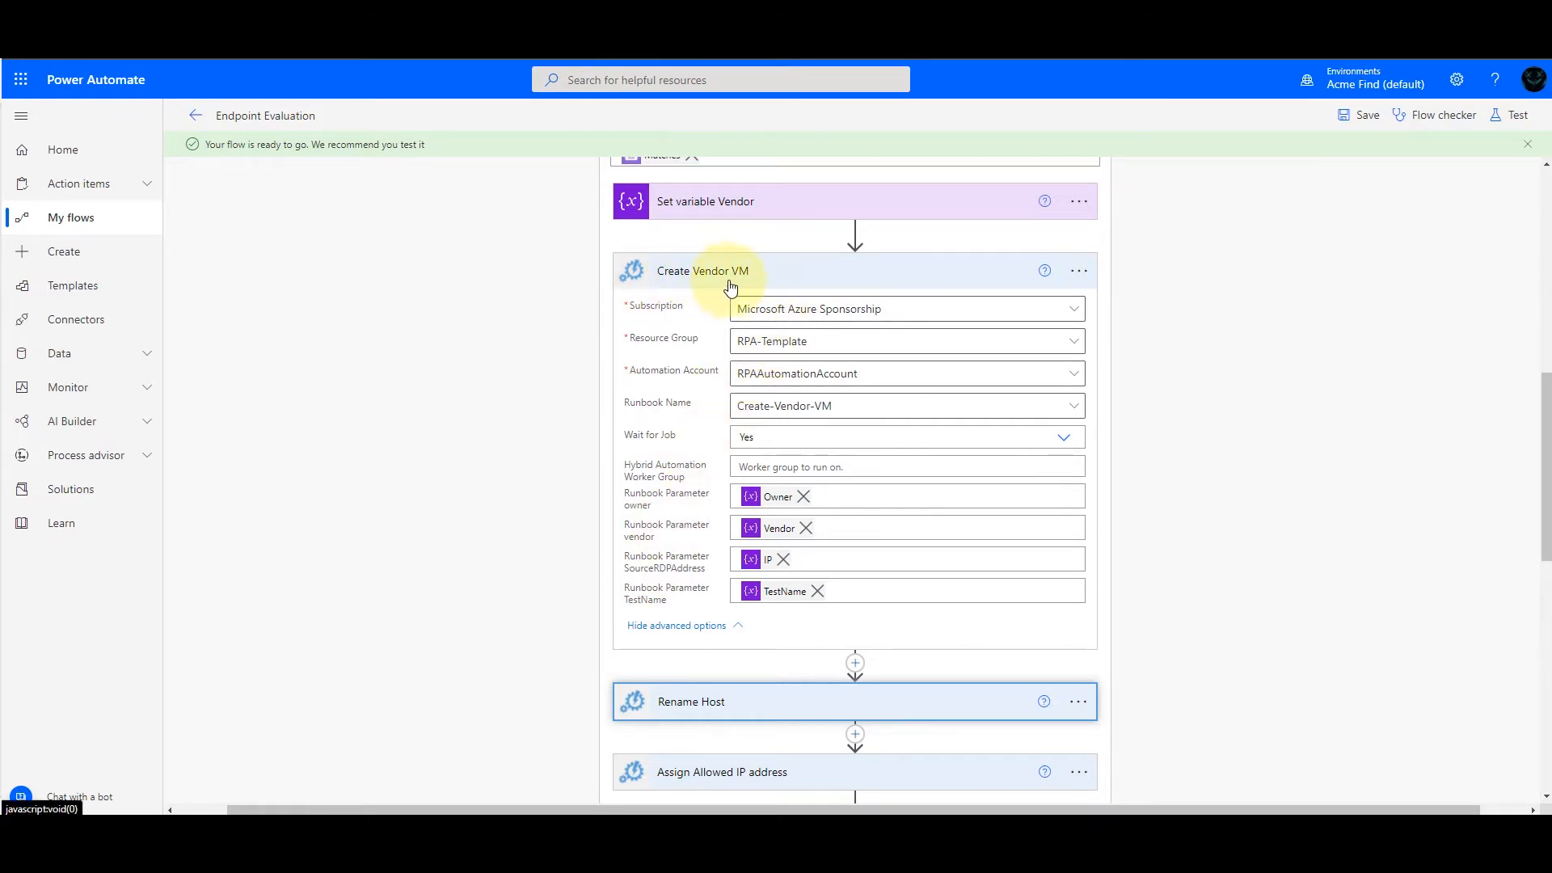
click(774, 283)
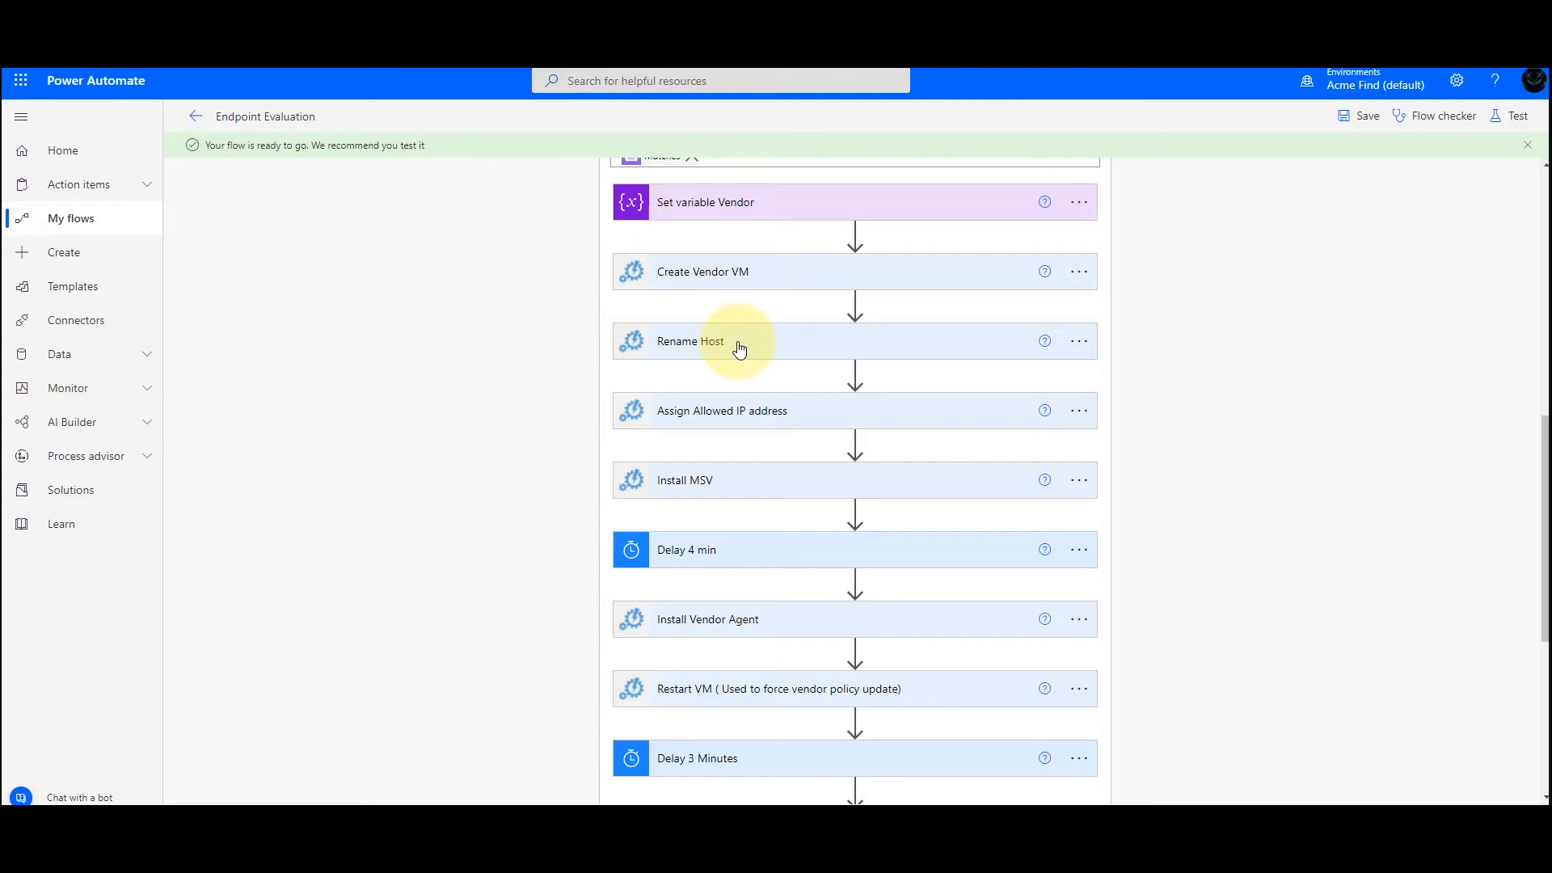
click(739, 348)
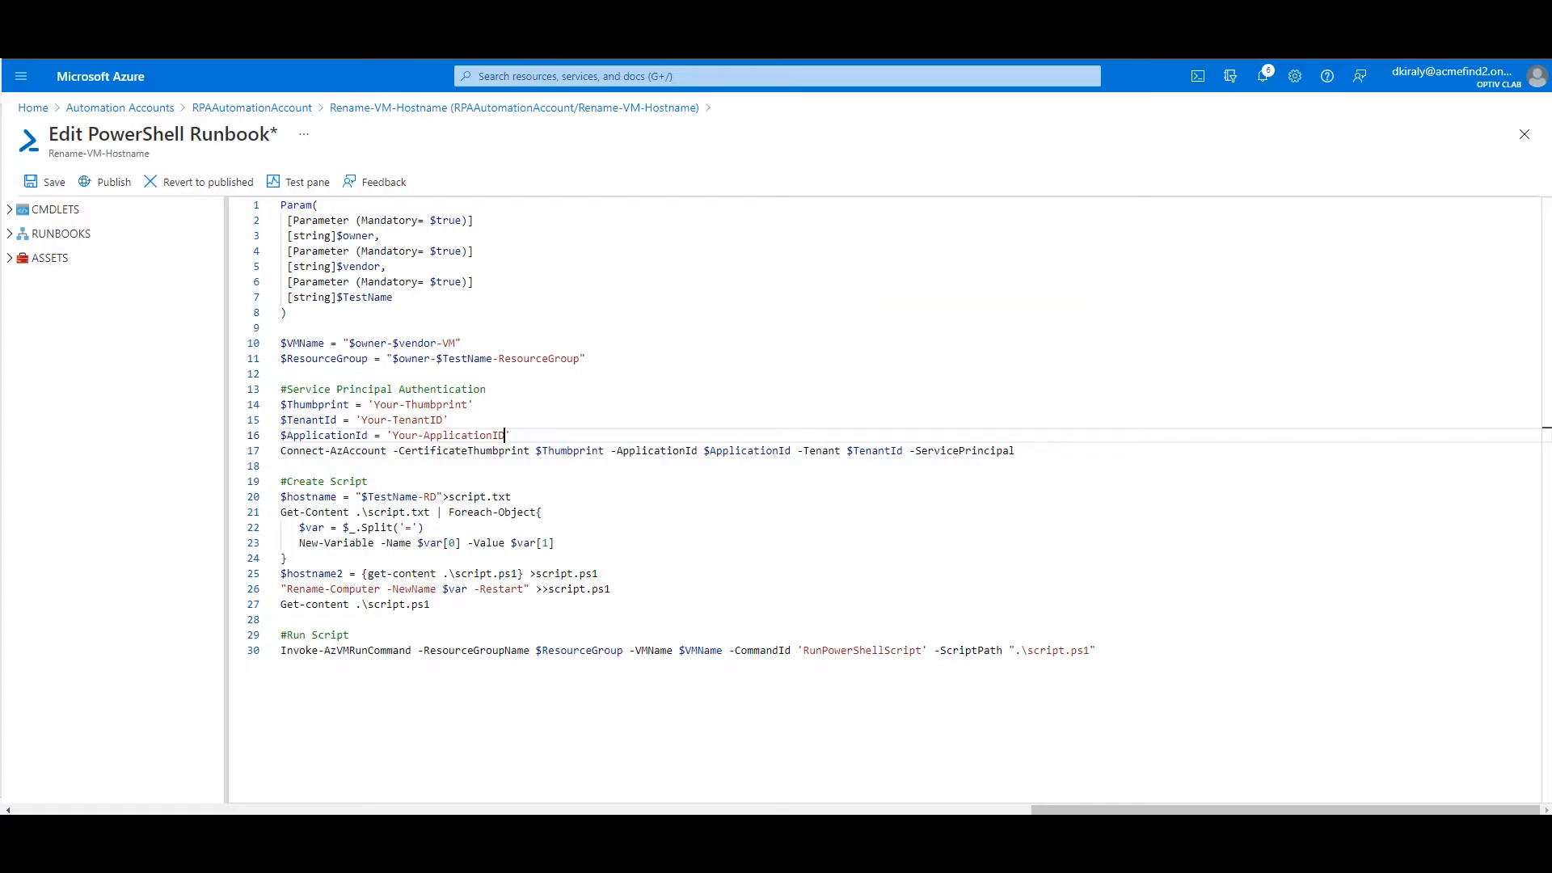
In the Rename-VM-Hostname runbook in Microsoft Azure, examine the owner, vendor and TestName parameters and the $TestName-RD hostname value.
click(562, 266)
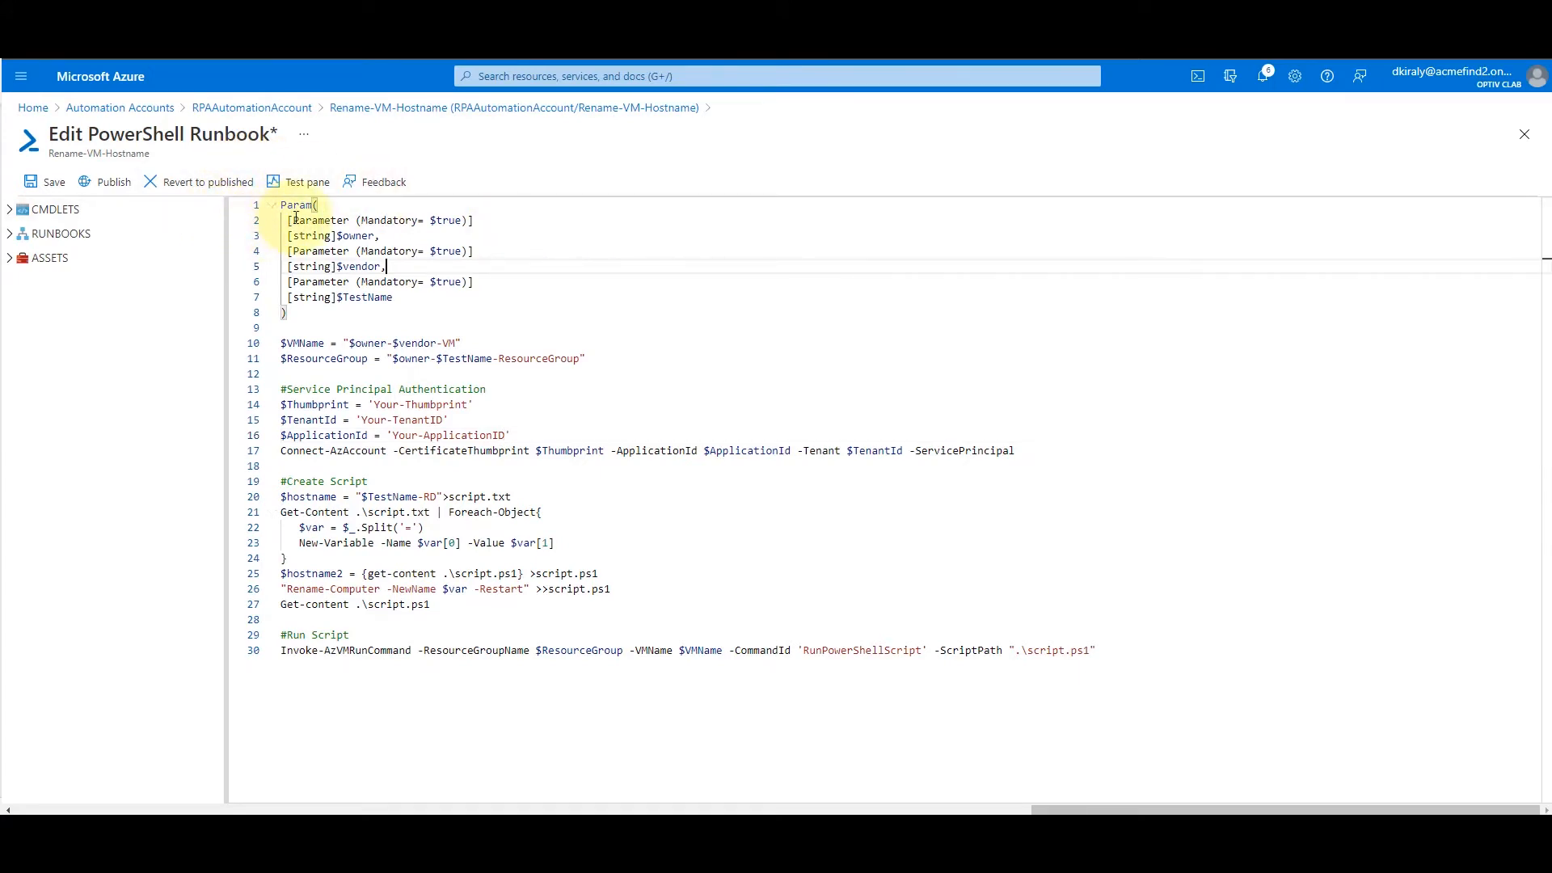
drag(380, 235, 369, 297)
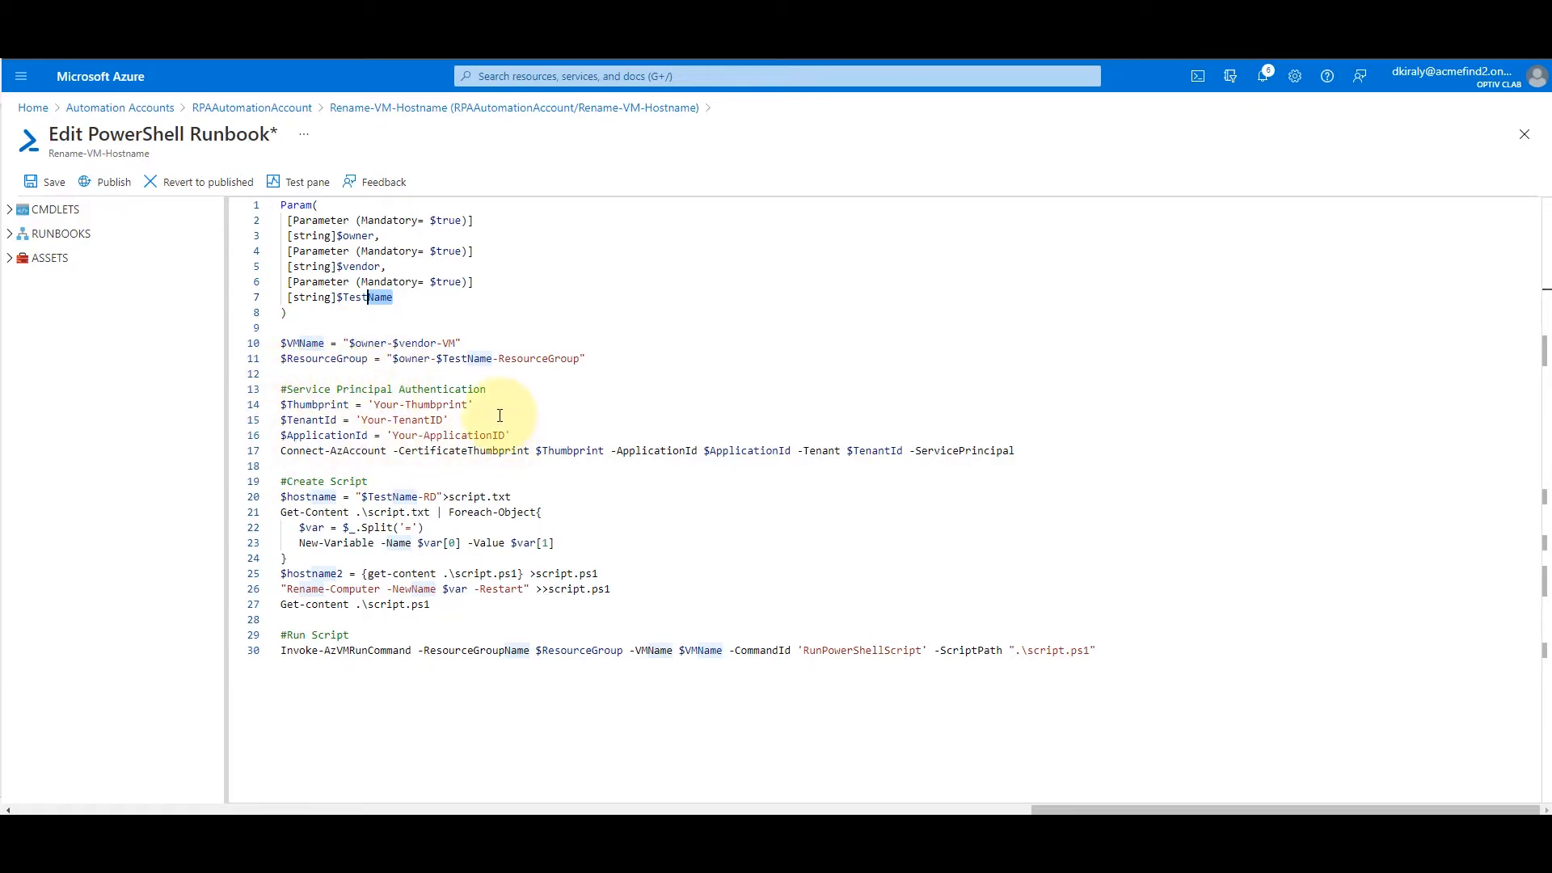
click(459, 478)
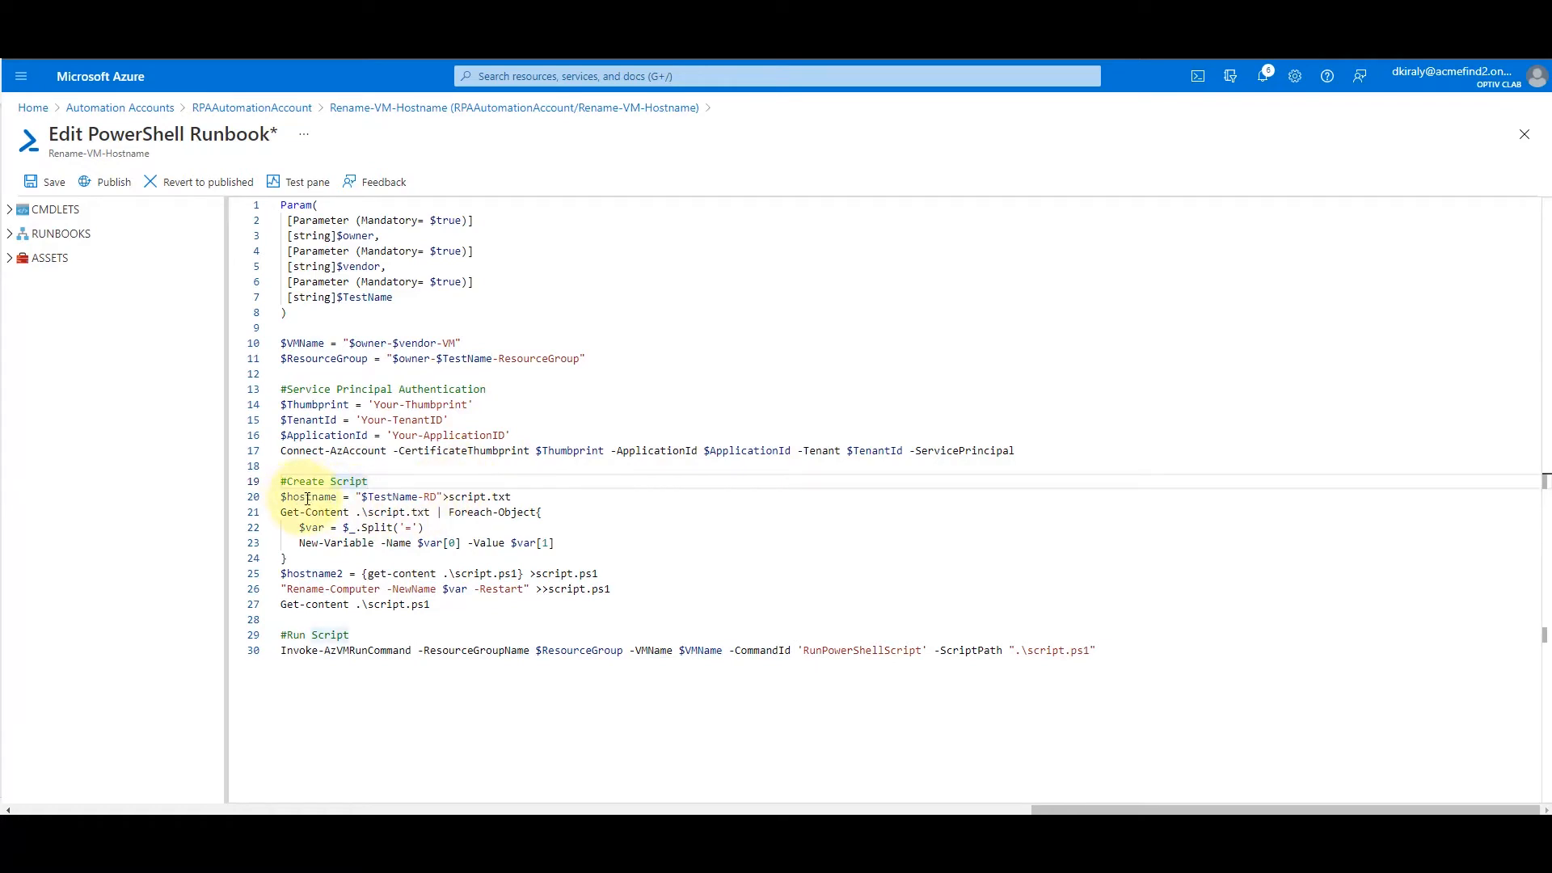
drag(371, 496, 419, 497)
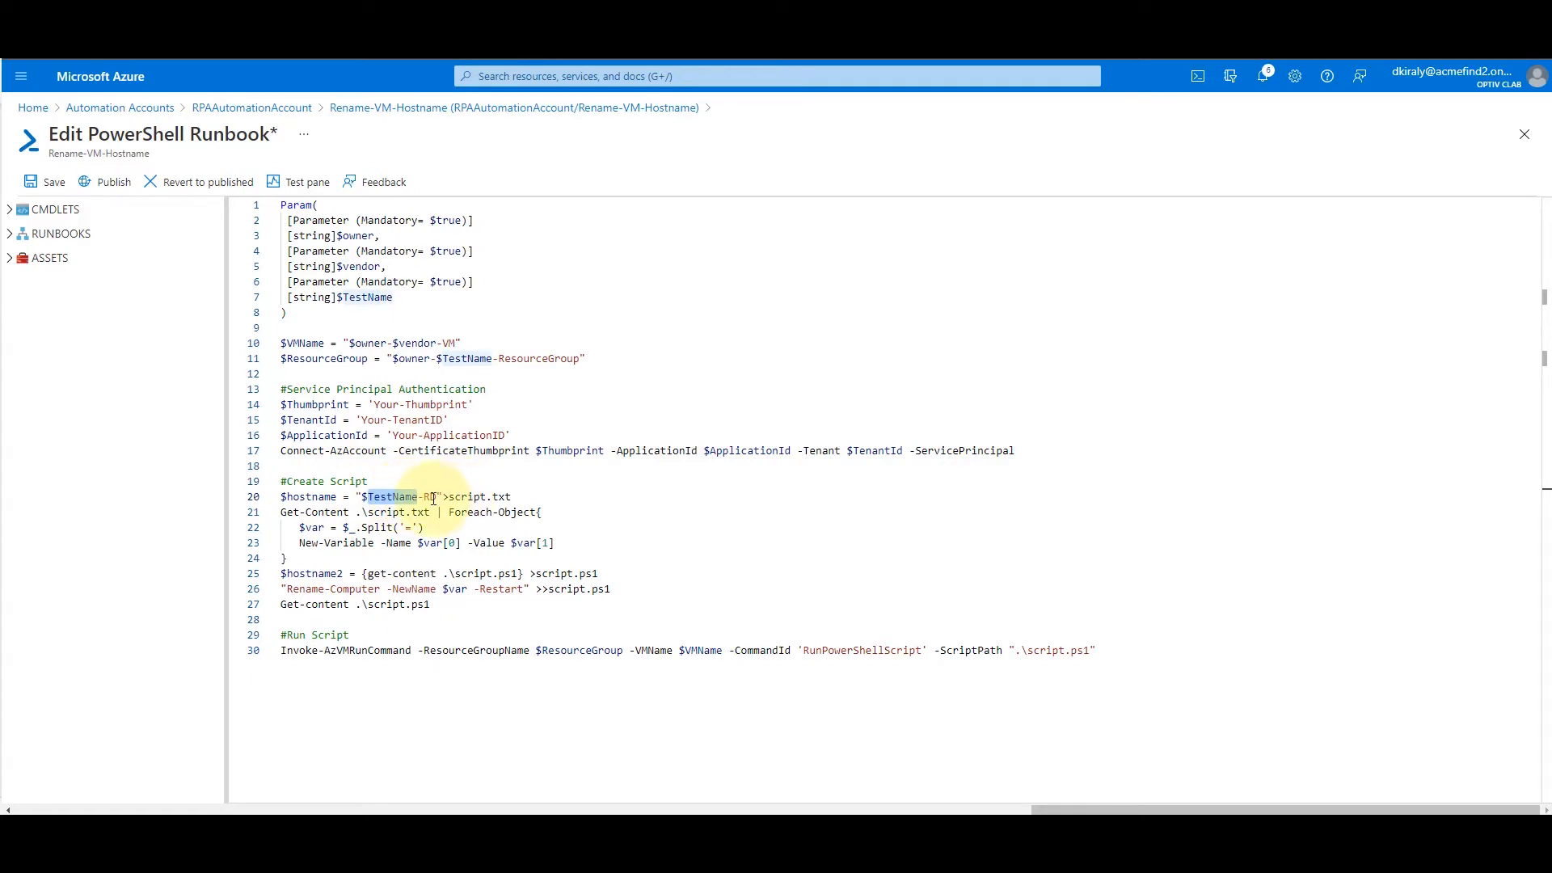
drag(443, 497, 422, 496)
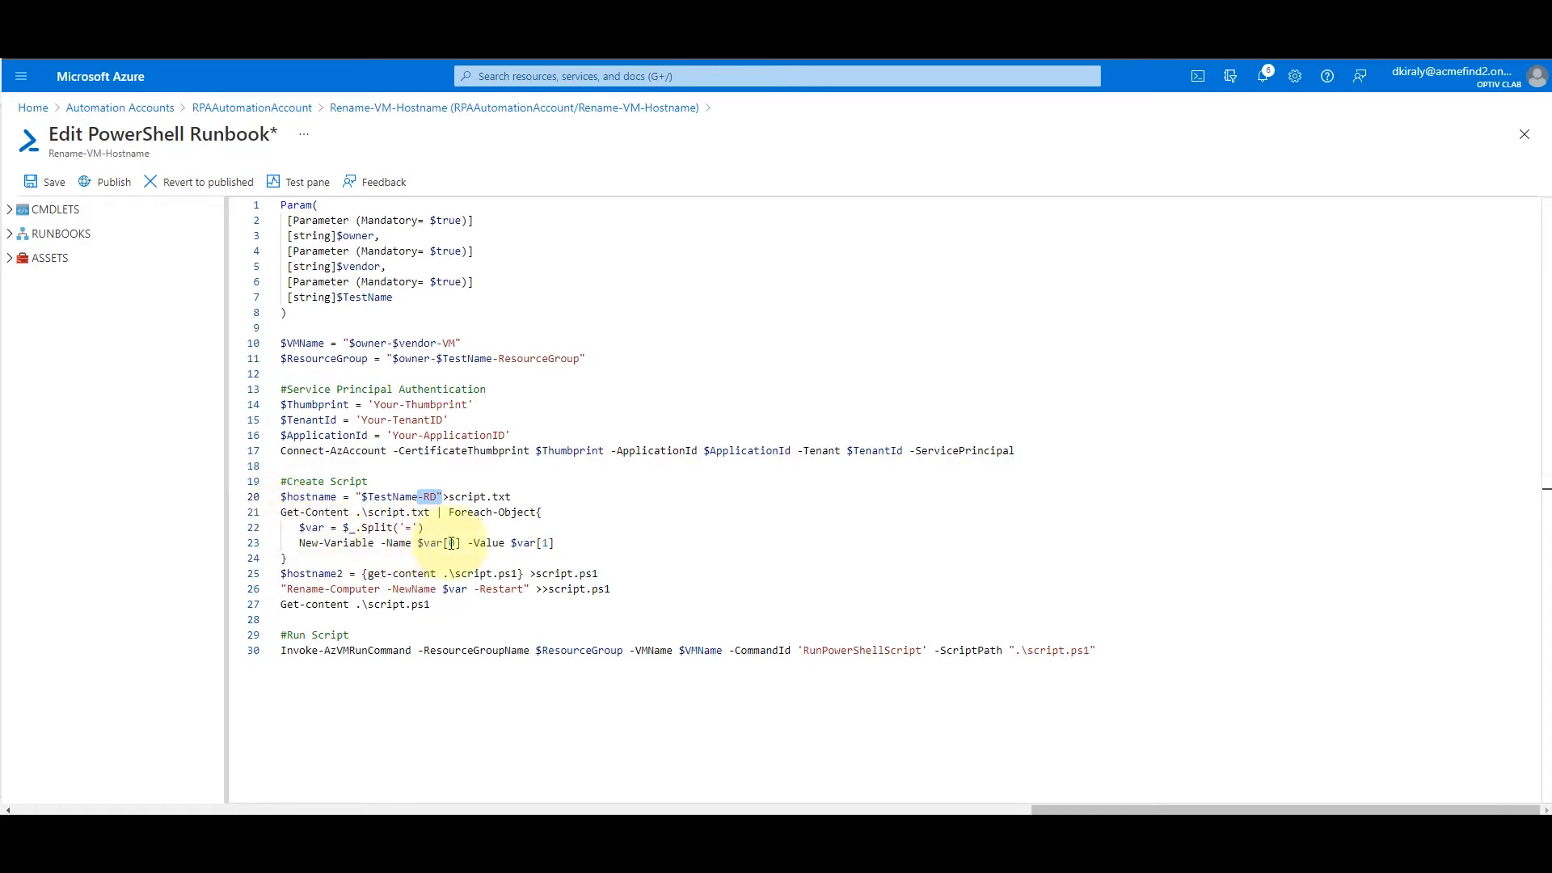
Read through the $hostname2 and Rename-Computer lines and the -ScriptPath argument of the Invoke-AzVMRunCommand line.
drag(312, 576, 599, 576)
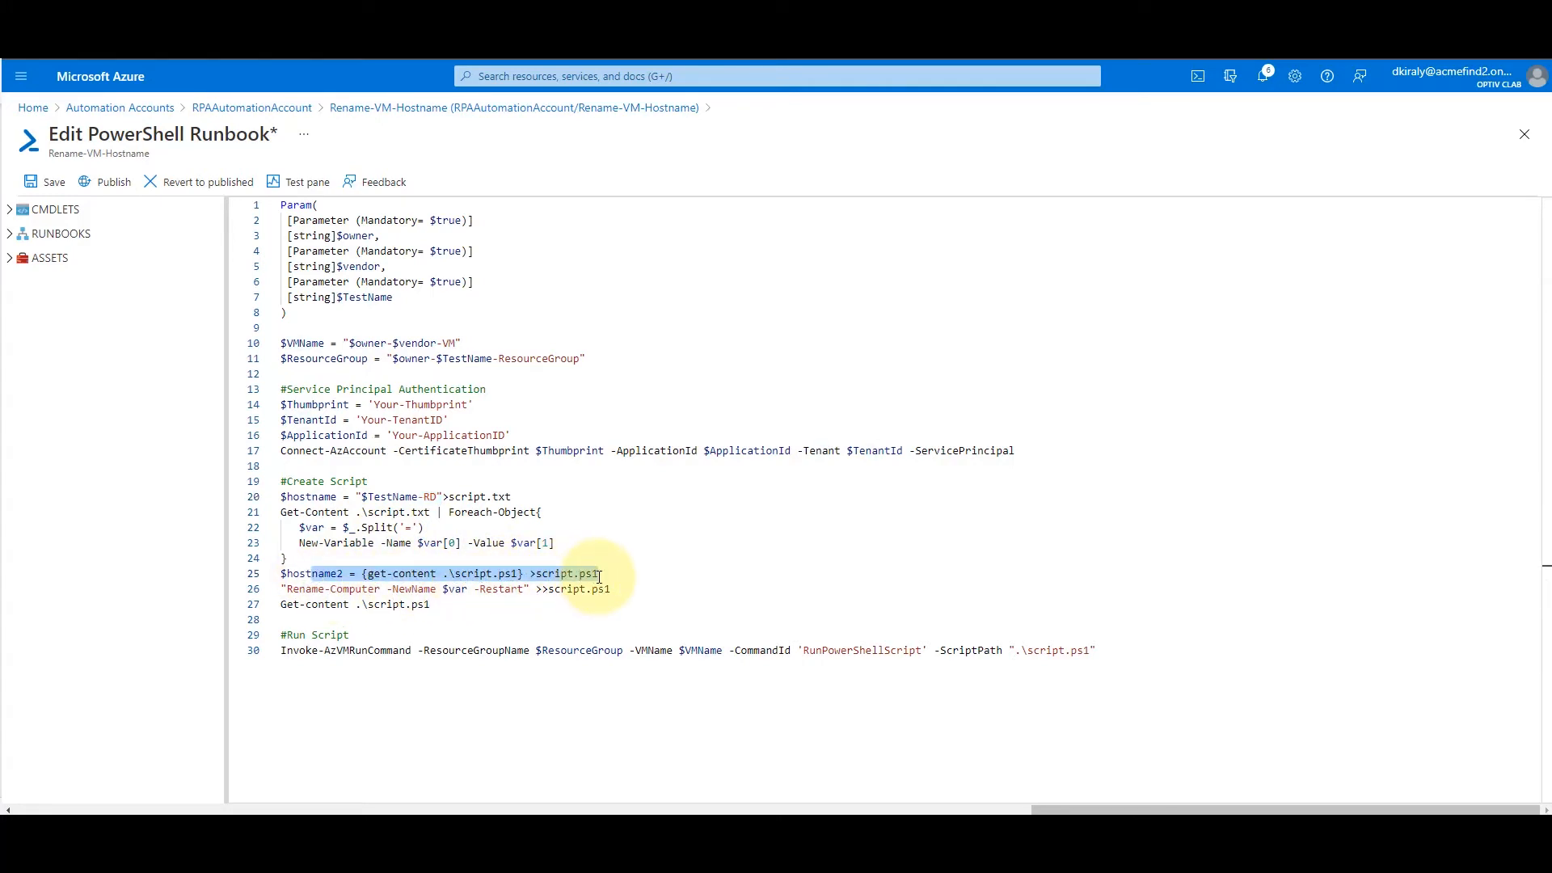
click(647, 603)
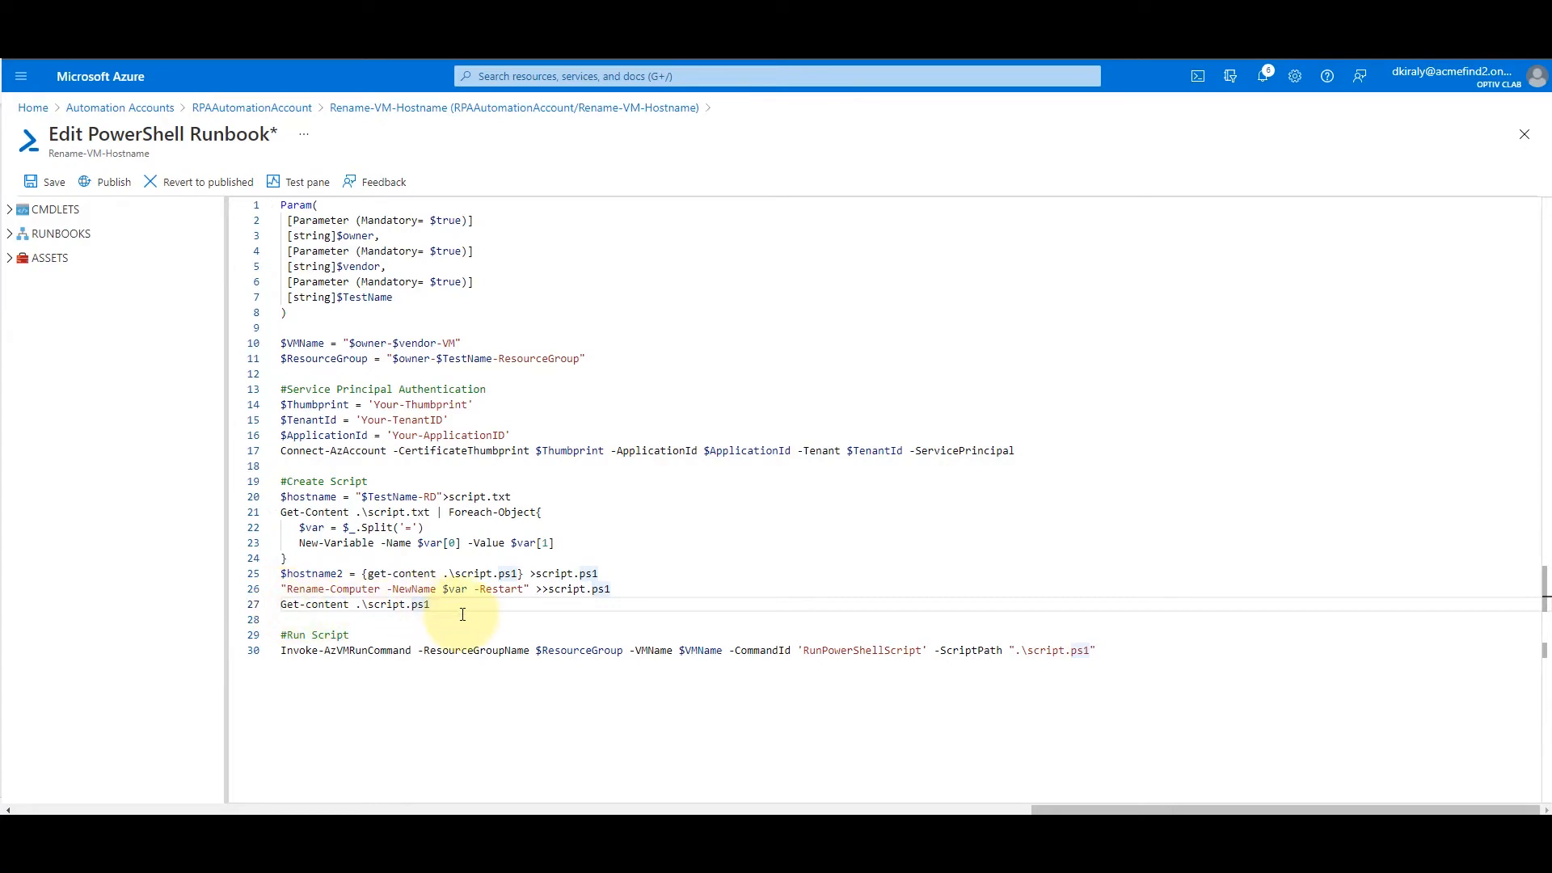
click(296, 663)
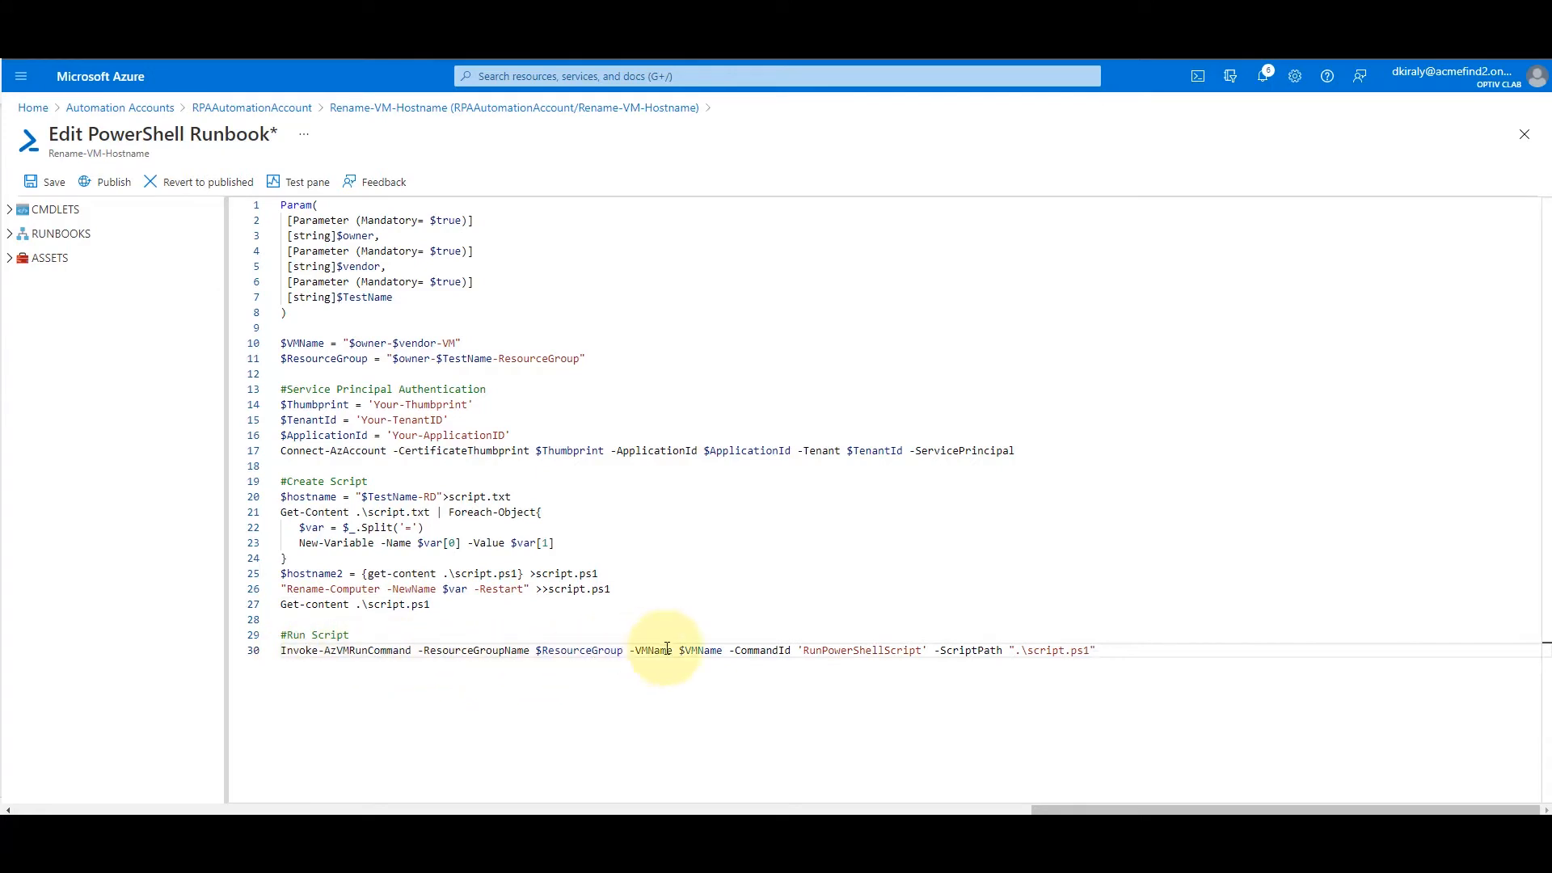
drag(934, 650, 1143, 672)
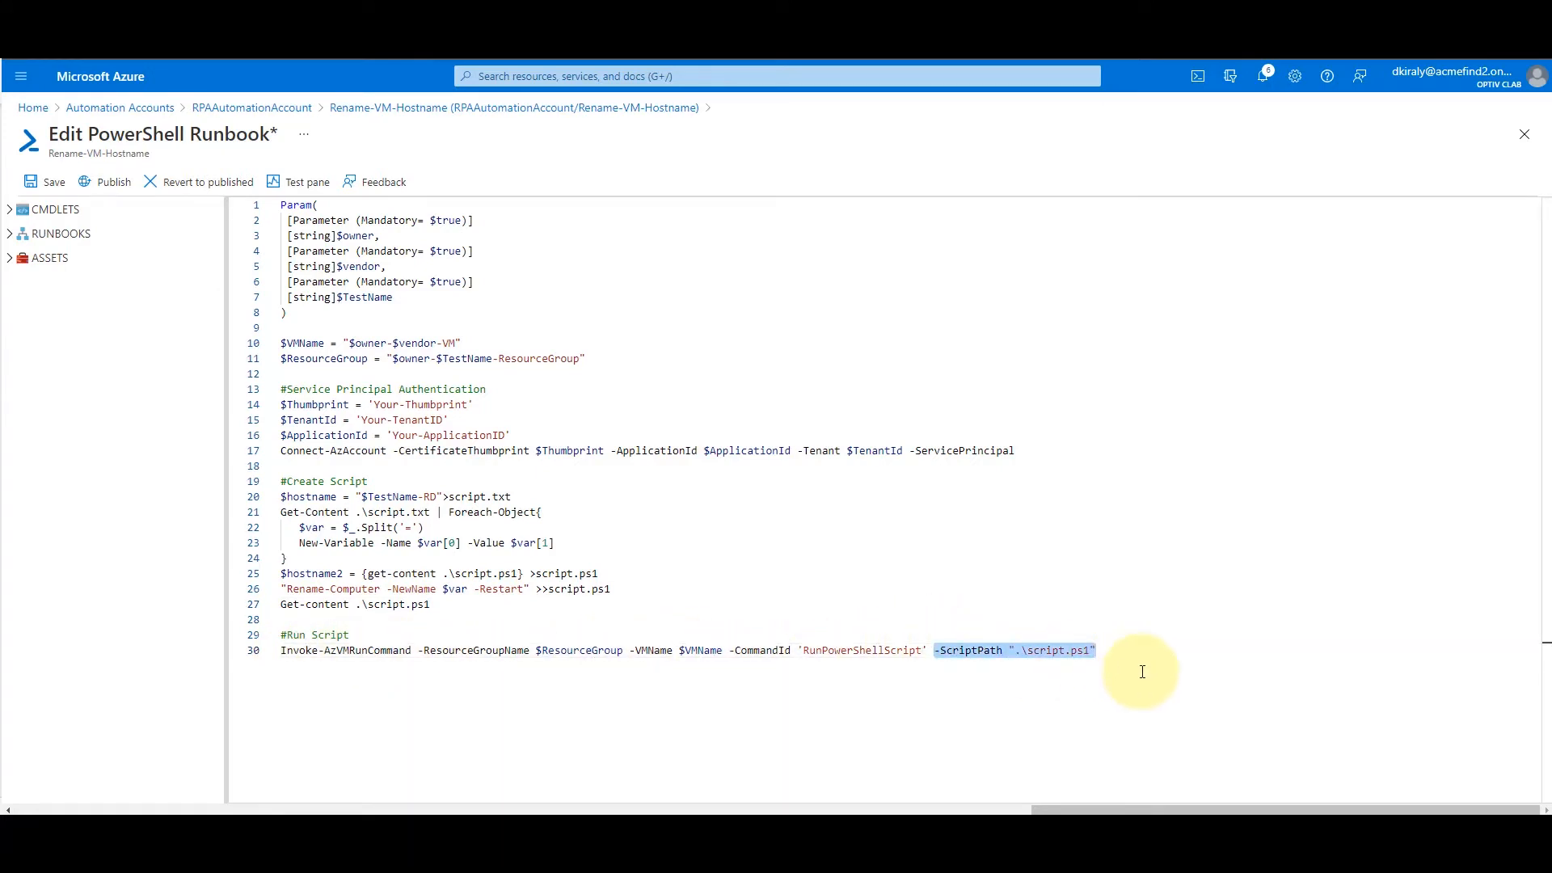
click(1121, 687)
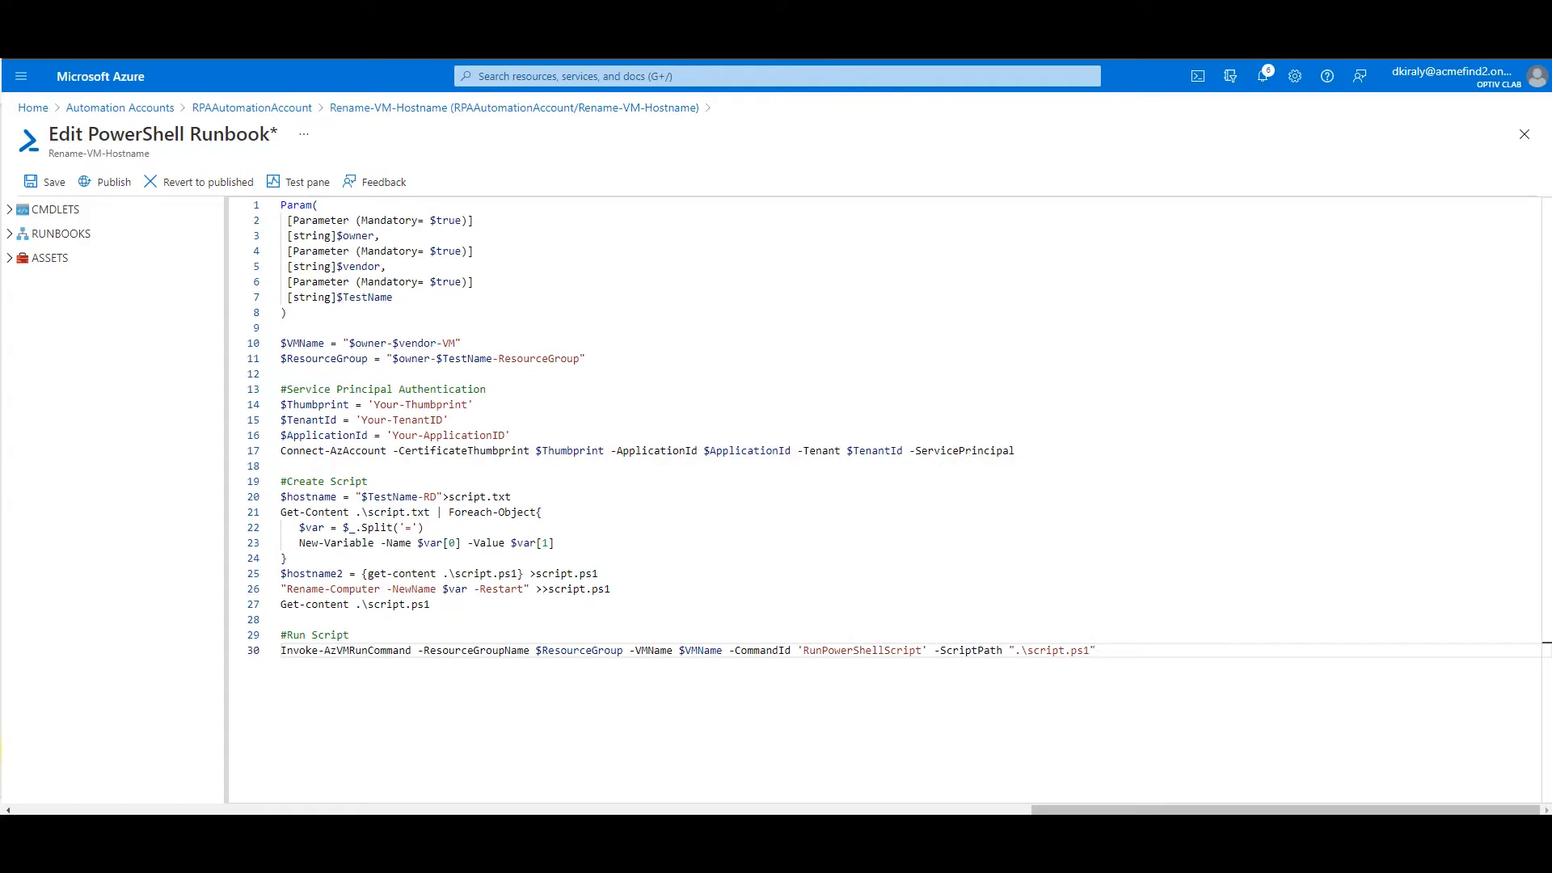
Switch back to the Power Automate flow run and inspect the TestName value in the Set variable action of Apply to each TestName.
click(774, 575)
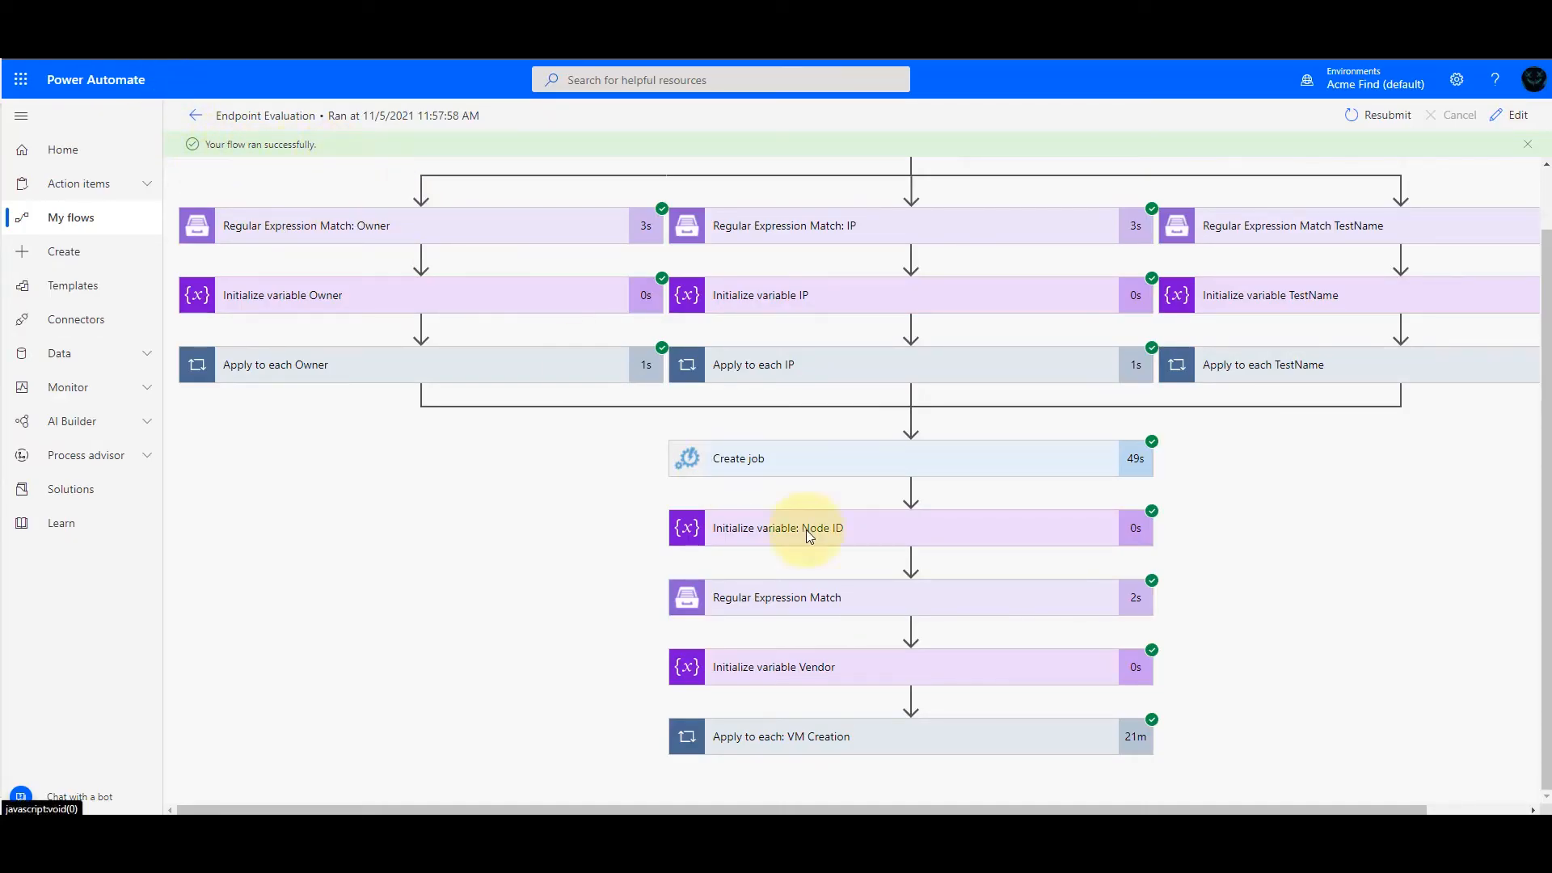
drag(863, 810, 962, 809)
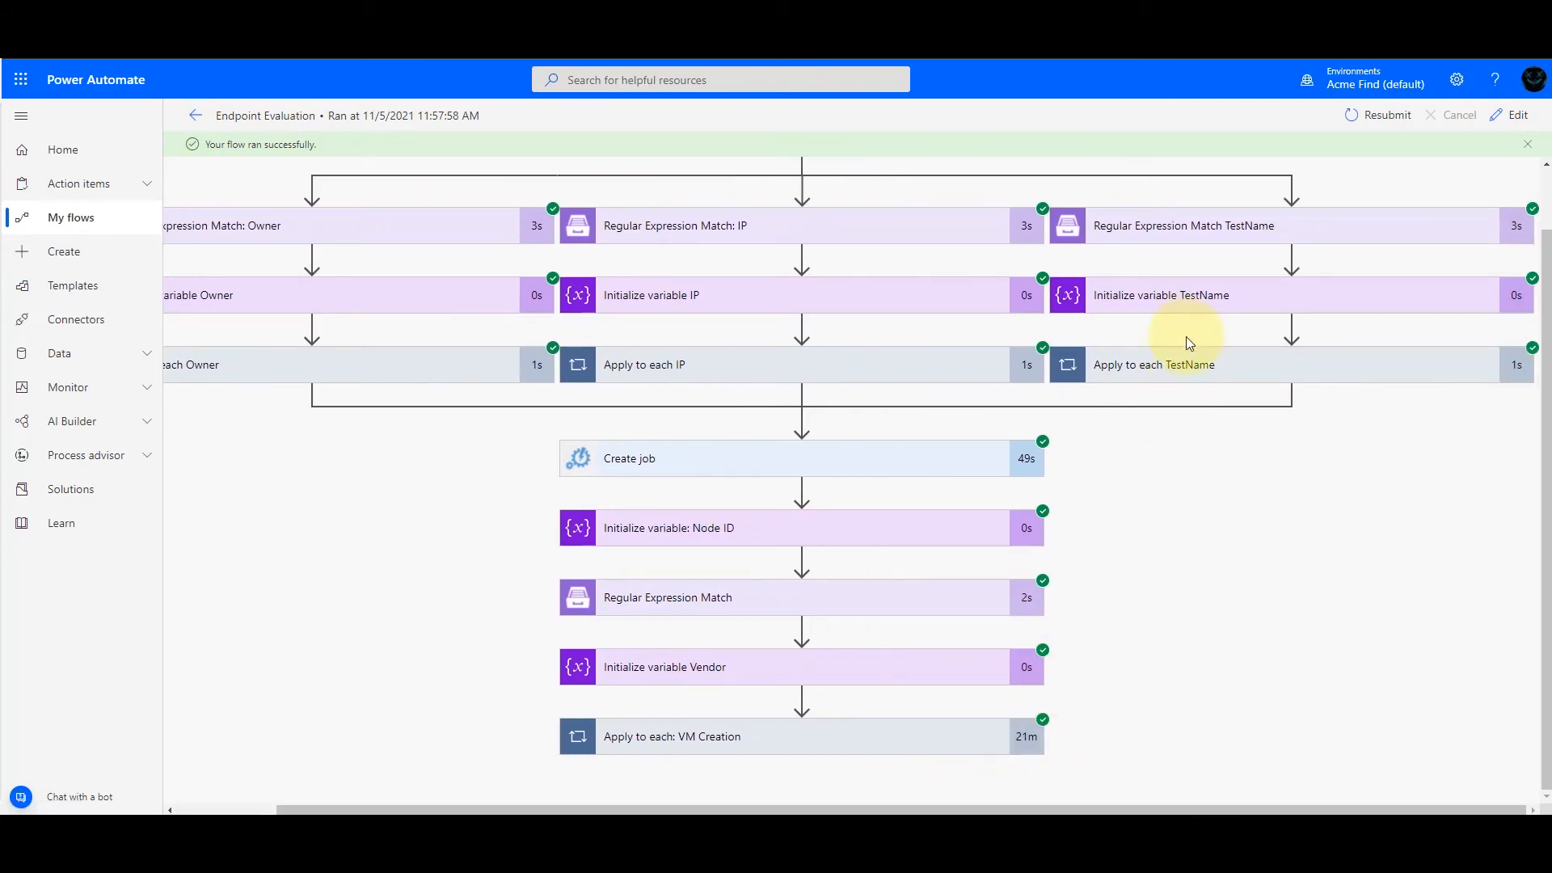
click(1177, 368)
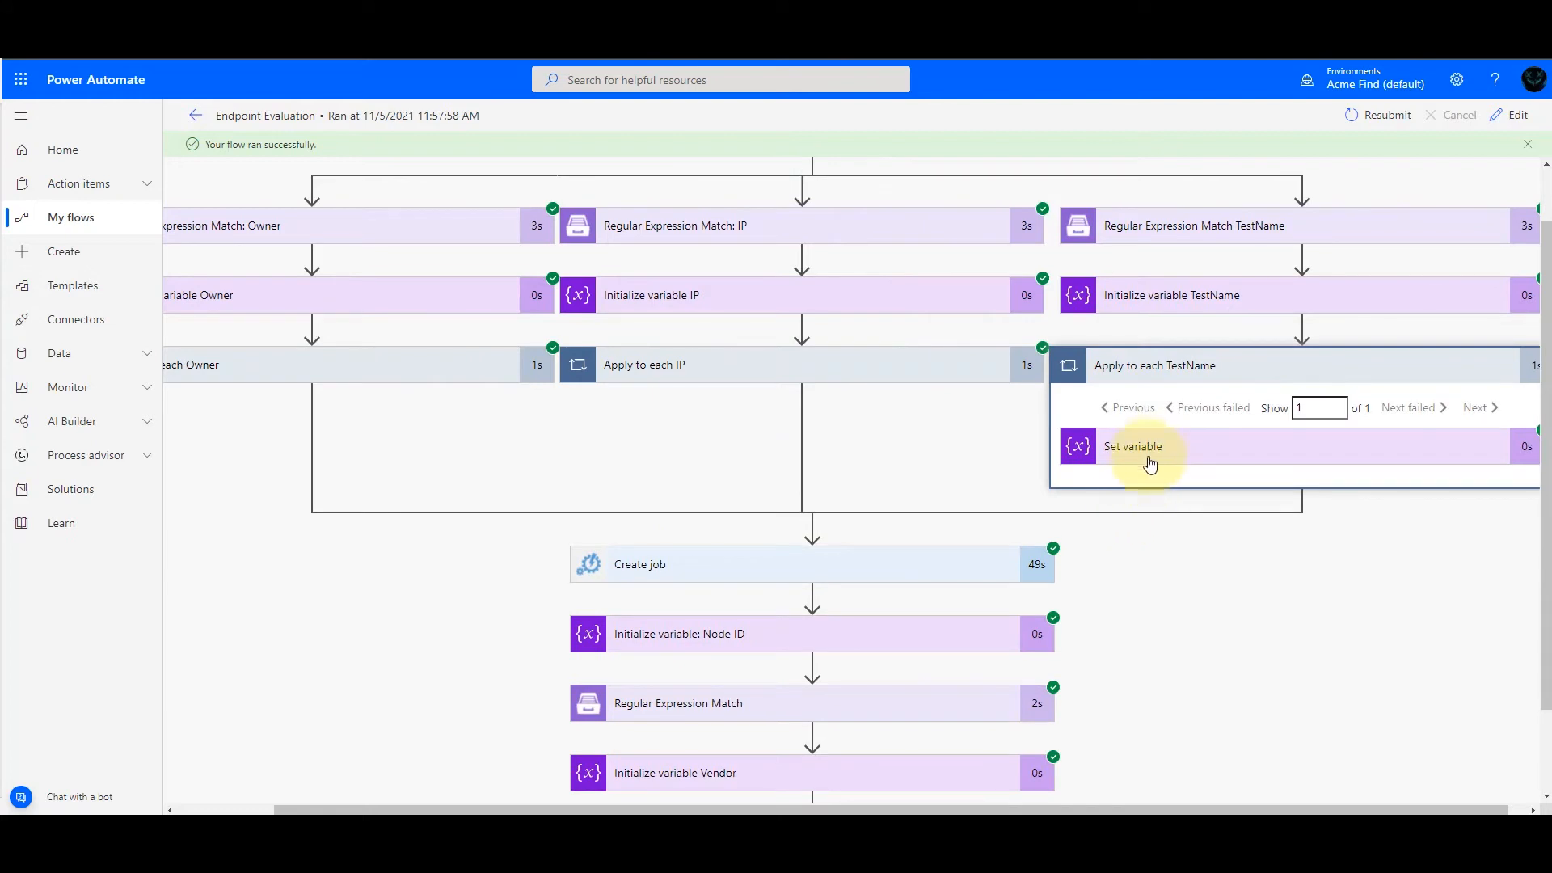
click(1156, 452)
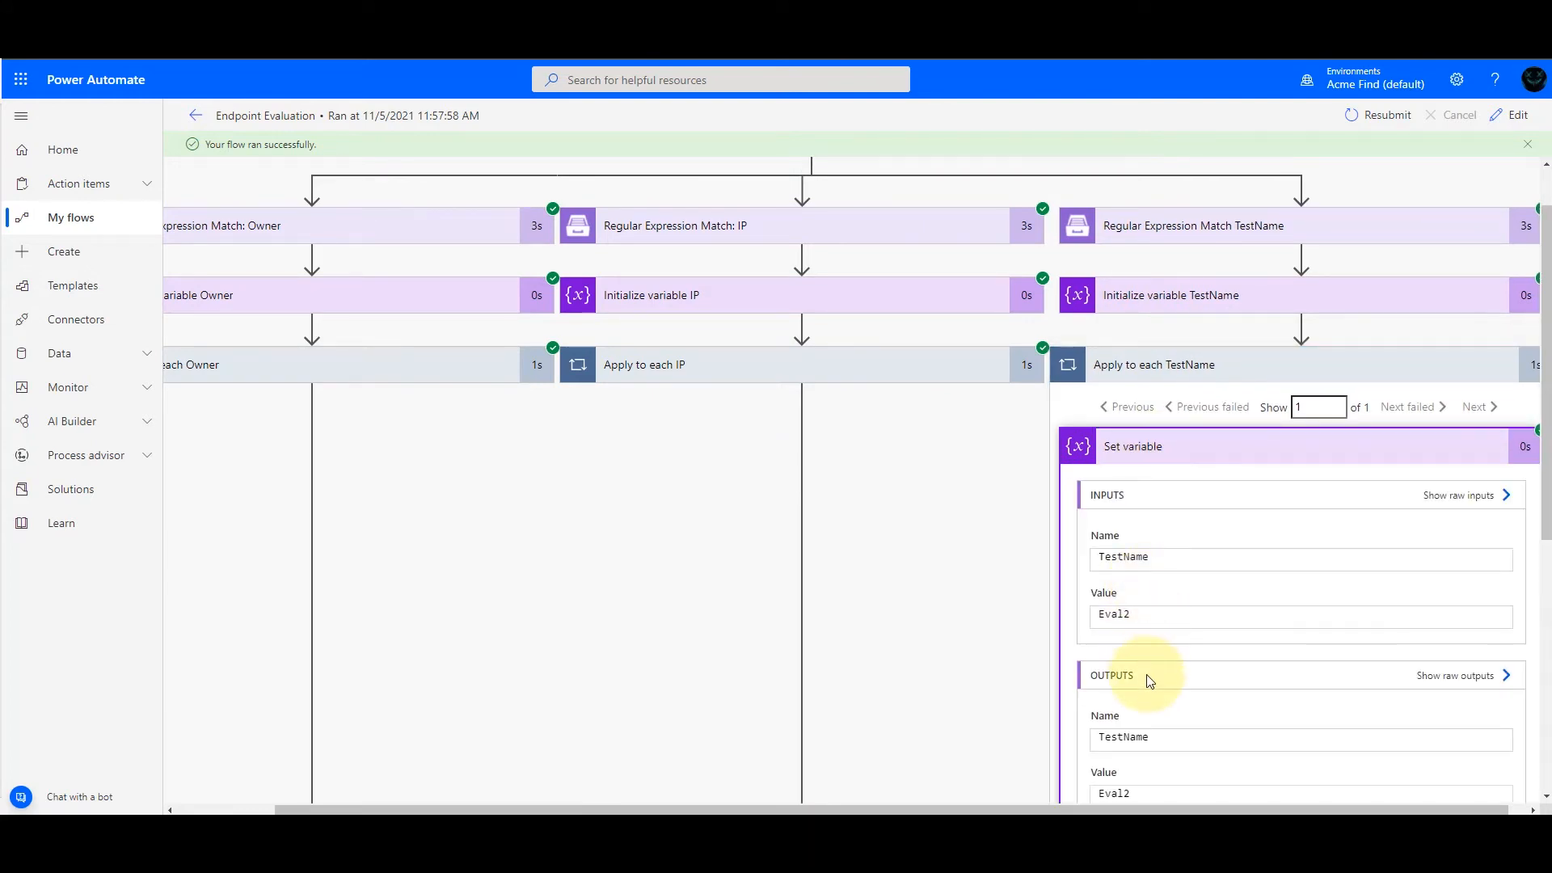
drag(1139, 613, 1079, 616)
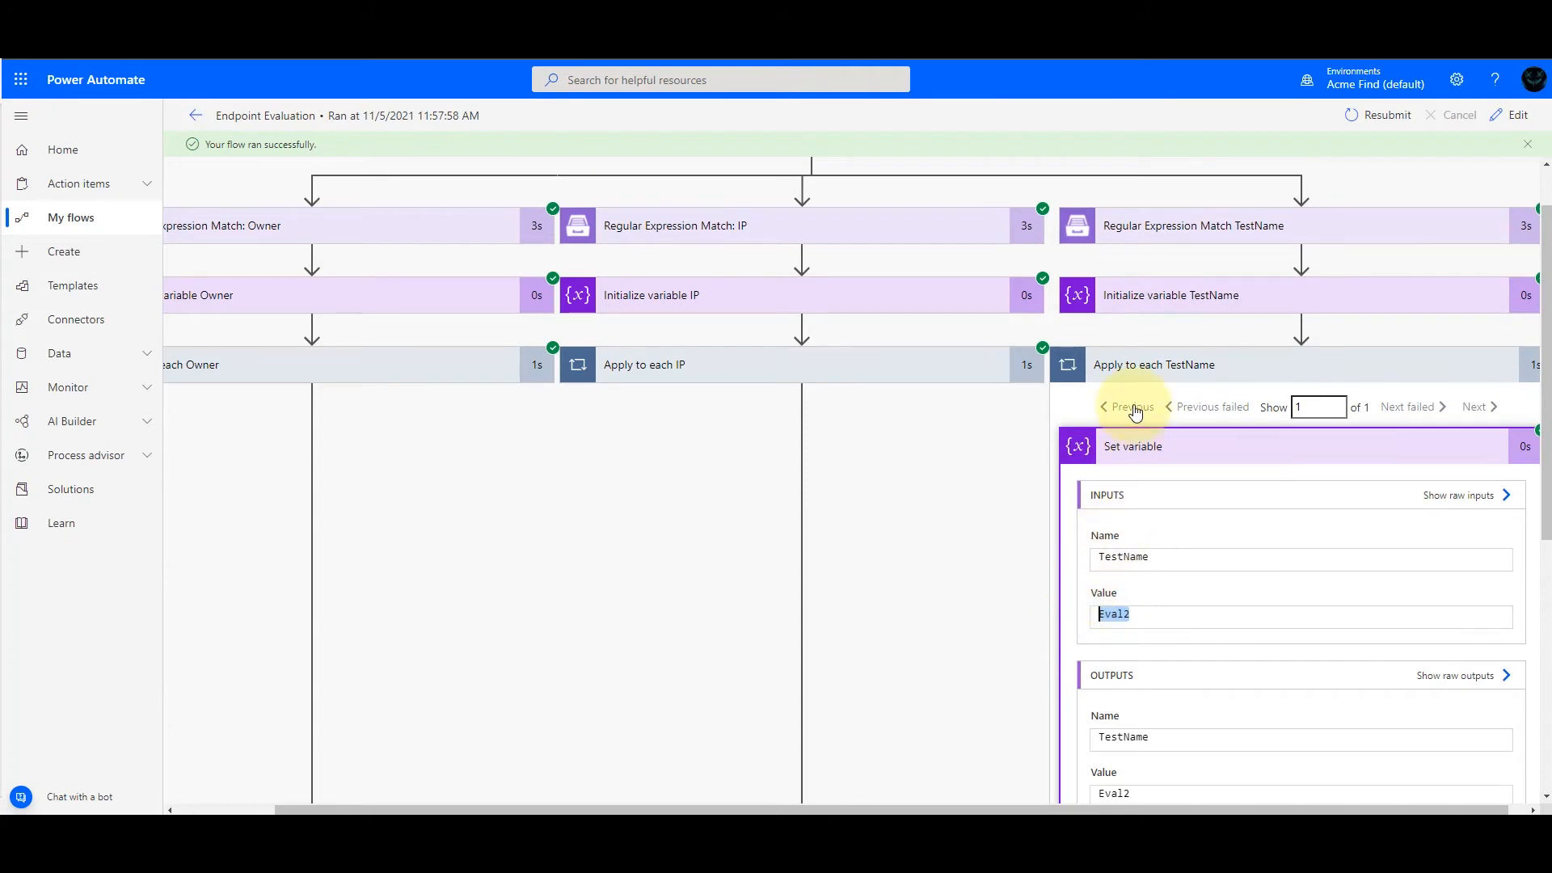
click(1160, 368)
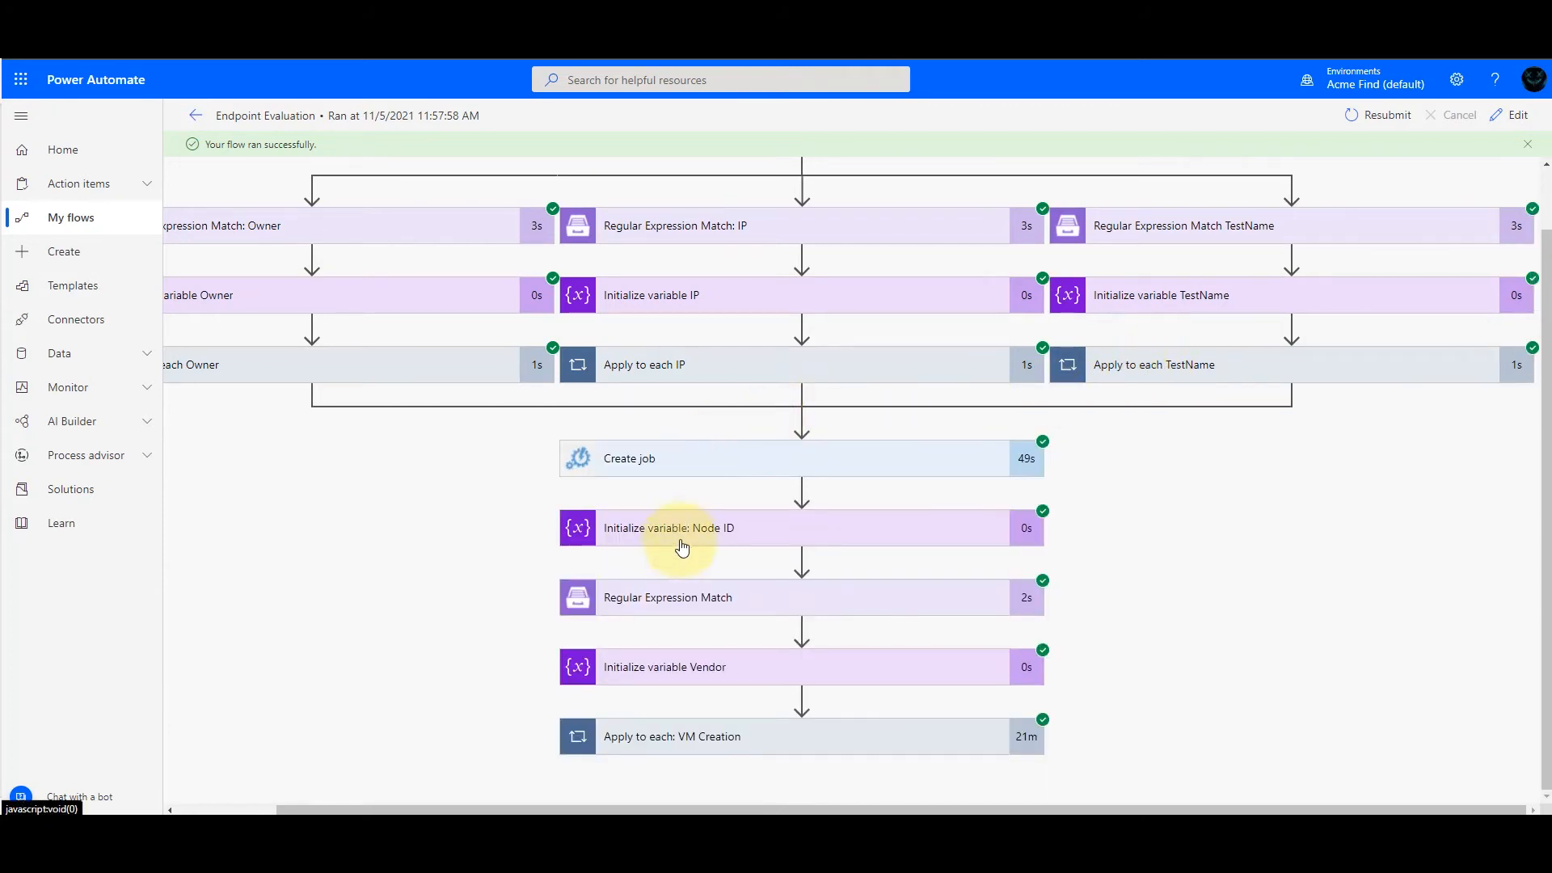
View the vendor Regular Expression Match action, collapse it and expand Initialize variable Vendor.
click(676, 606)
scroll(685, 600, down, 1)
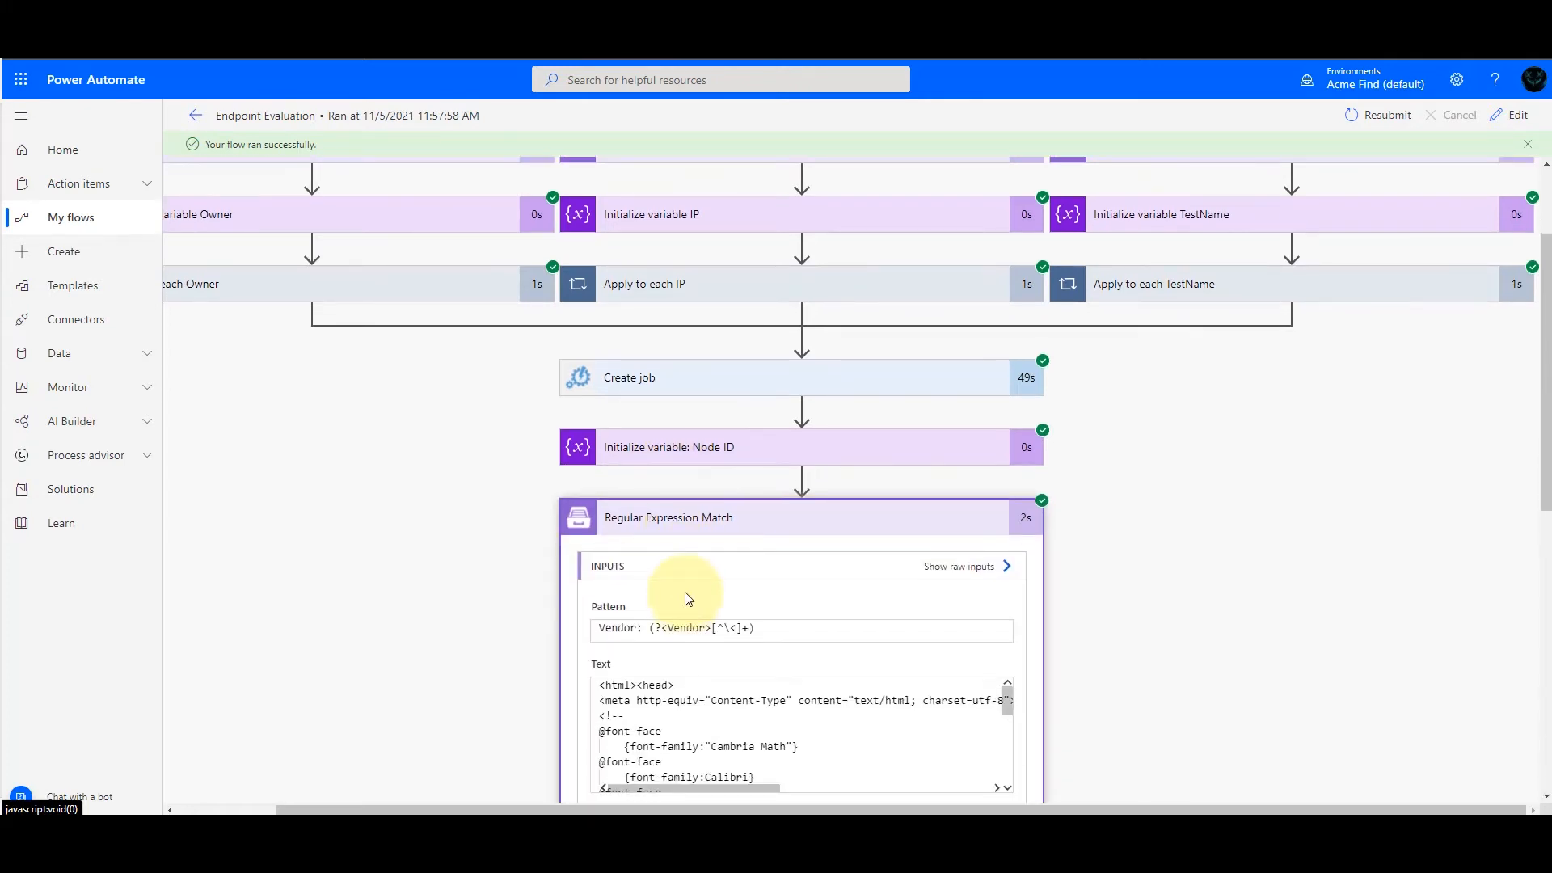
click(701, 515)
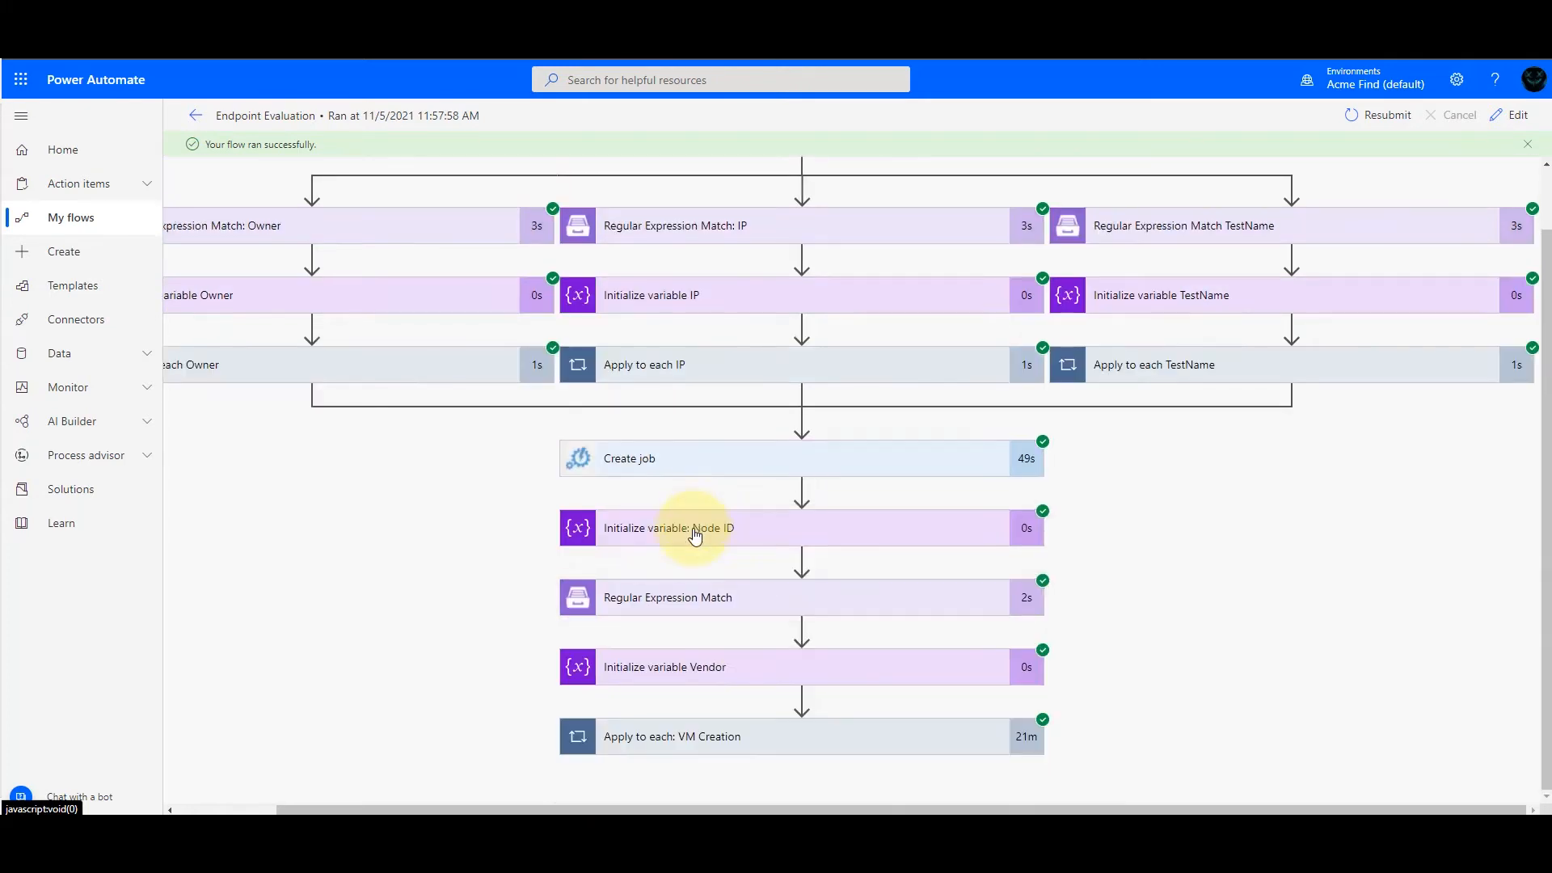
click(672, 671)
scroll(677, 647, down, 2)
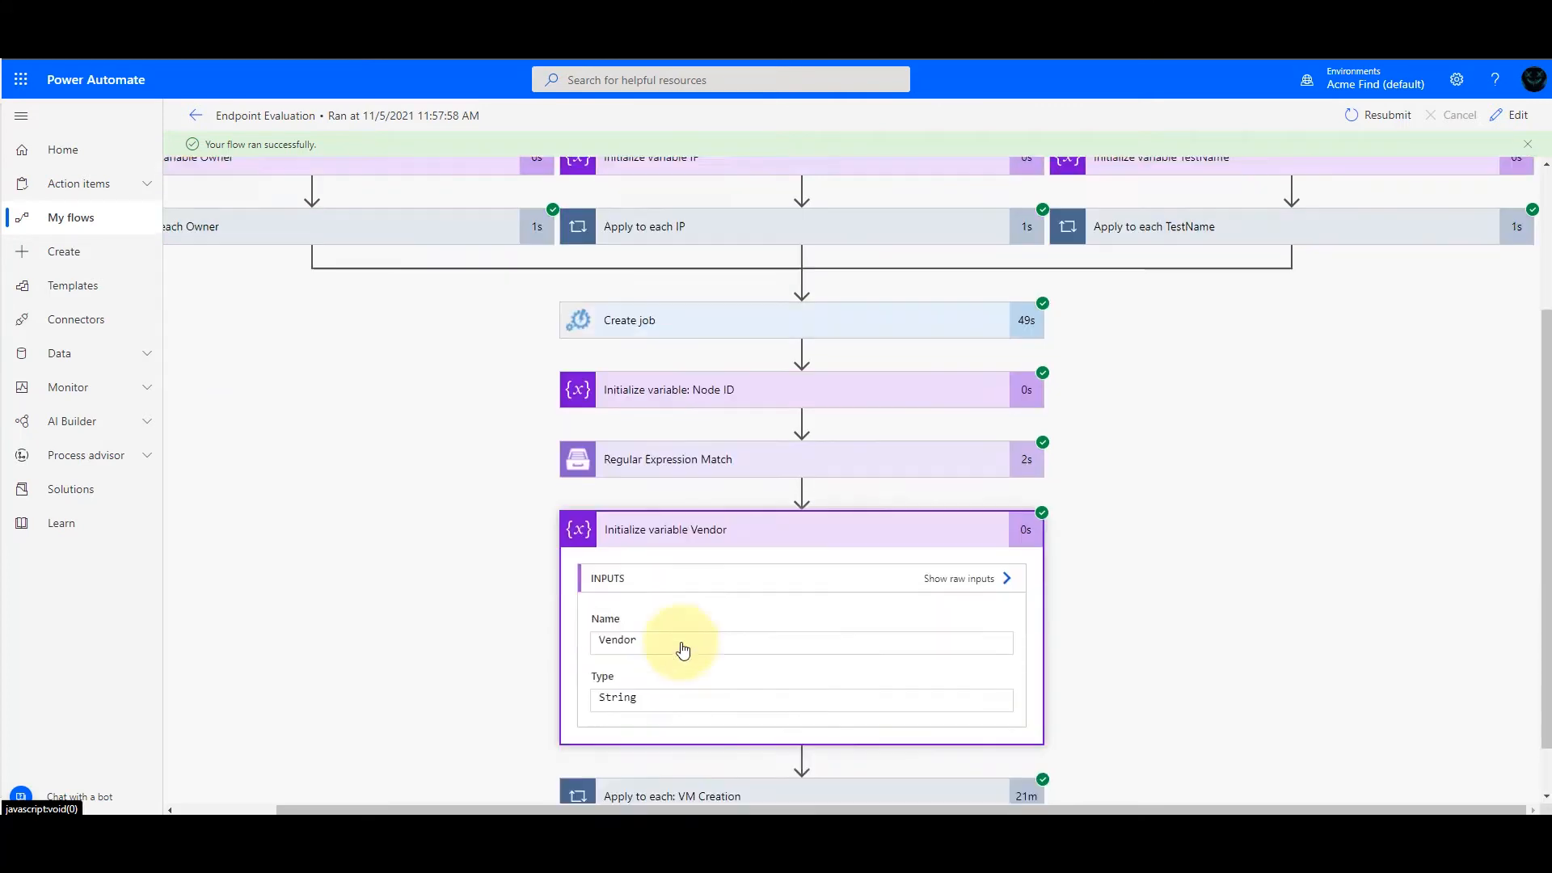
Expand Regular Expression Match again and examine the vendor entry in its Matches output, highlighting it for inspection.
click(702, 439)
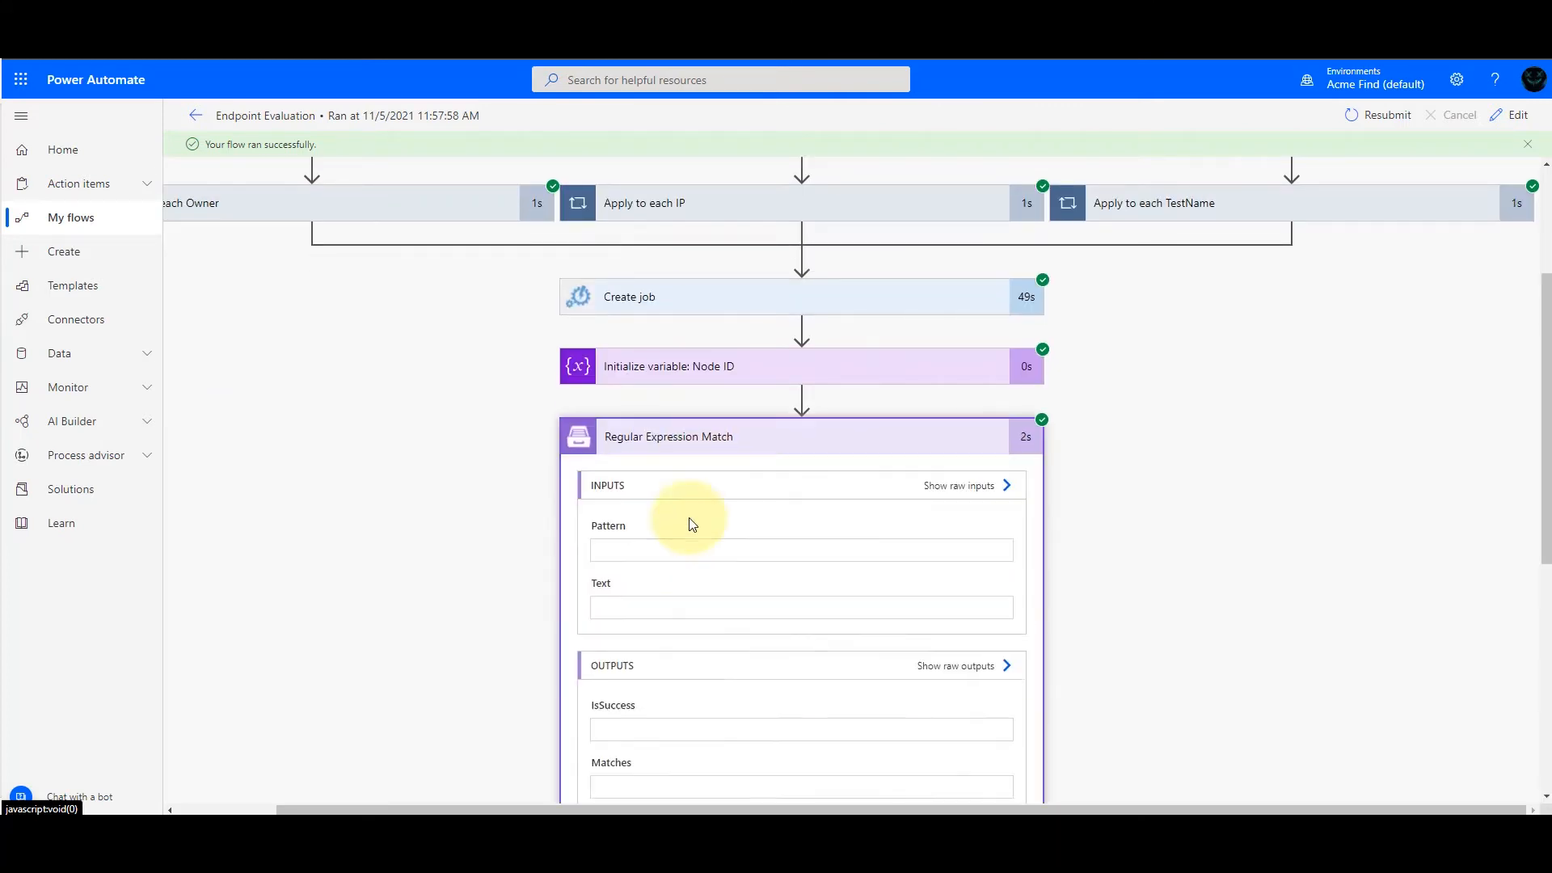
scroll(692, 522, down, 3)
scroll(694, 543, down, 3)
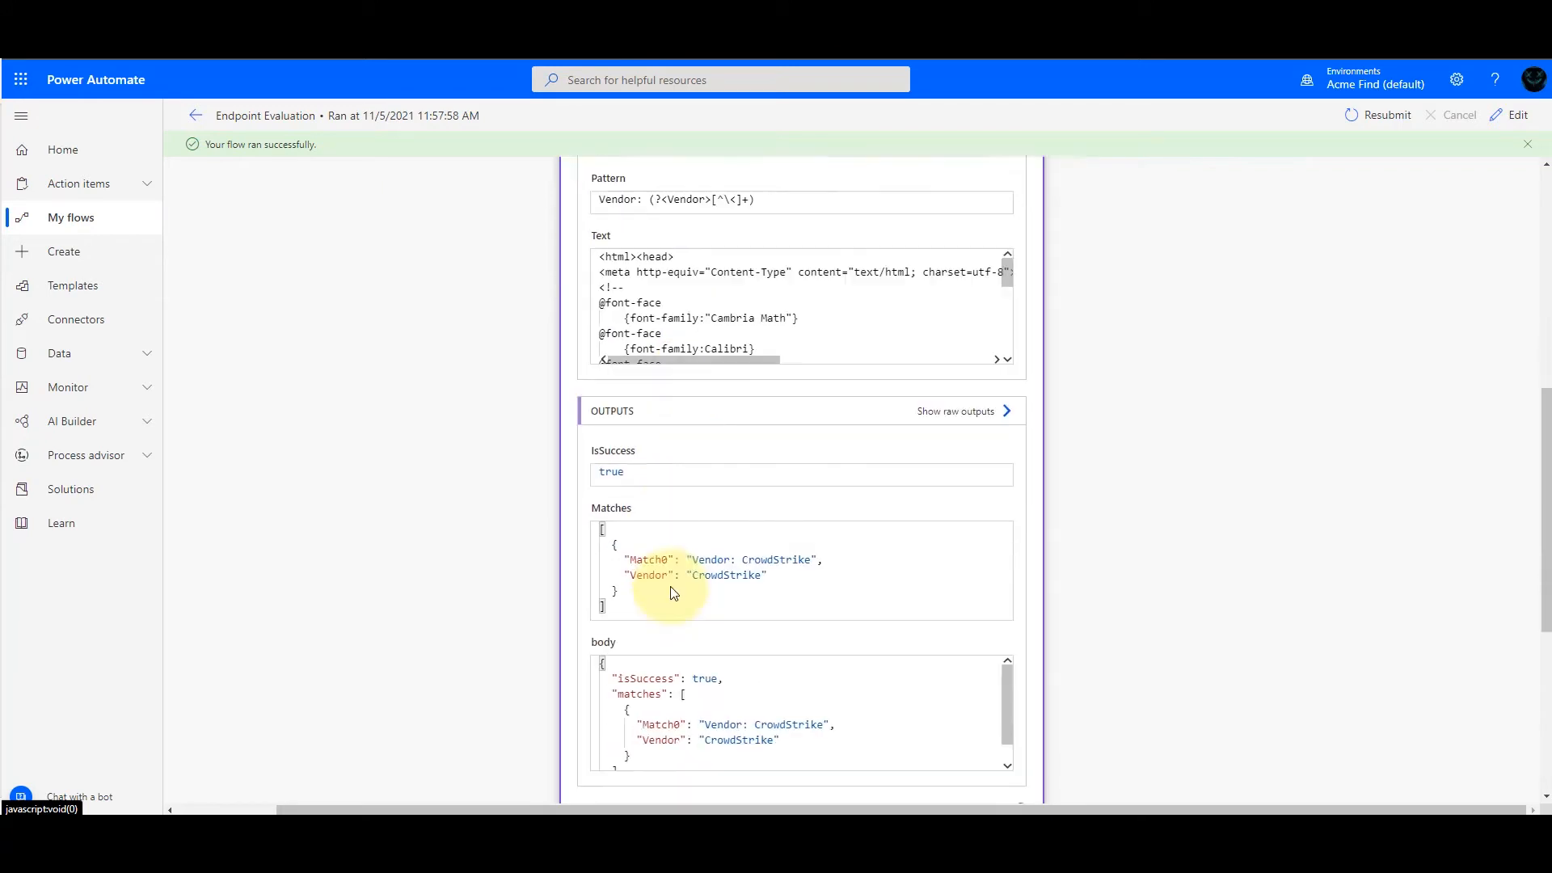
drag(781, 520, 689, 504)
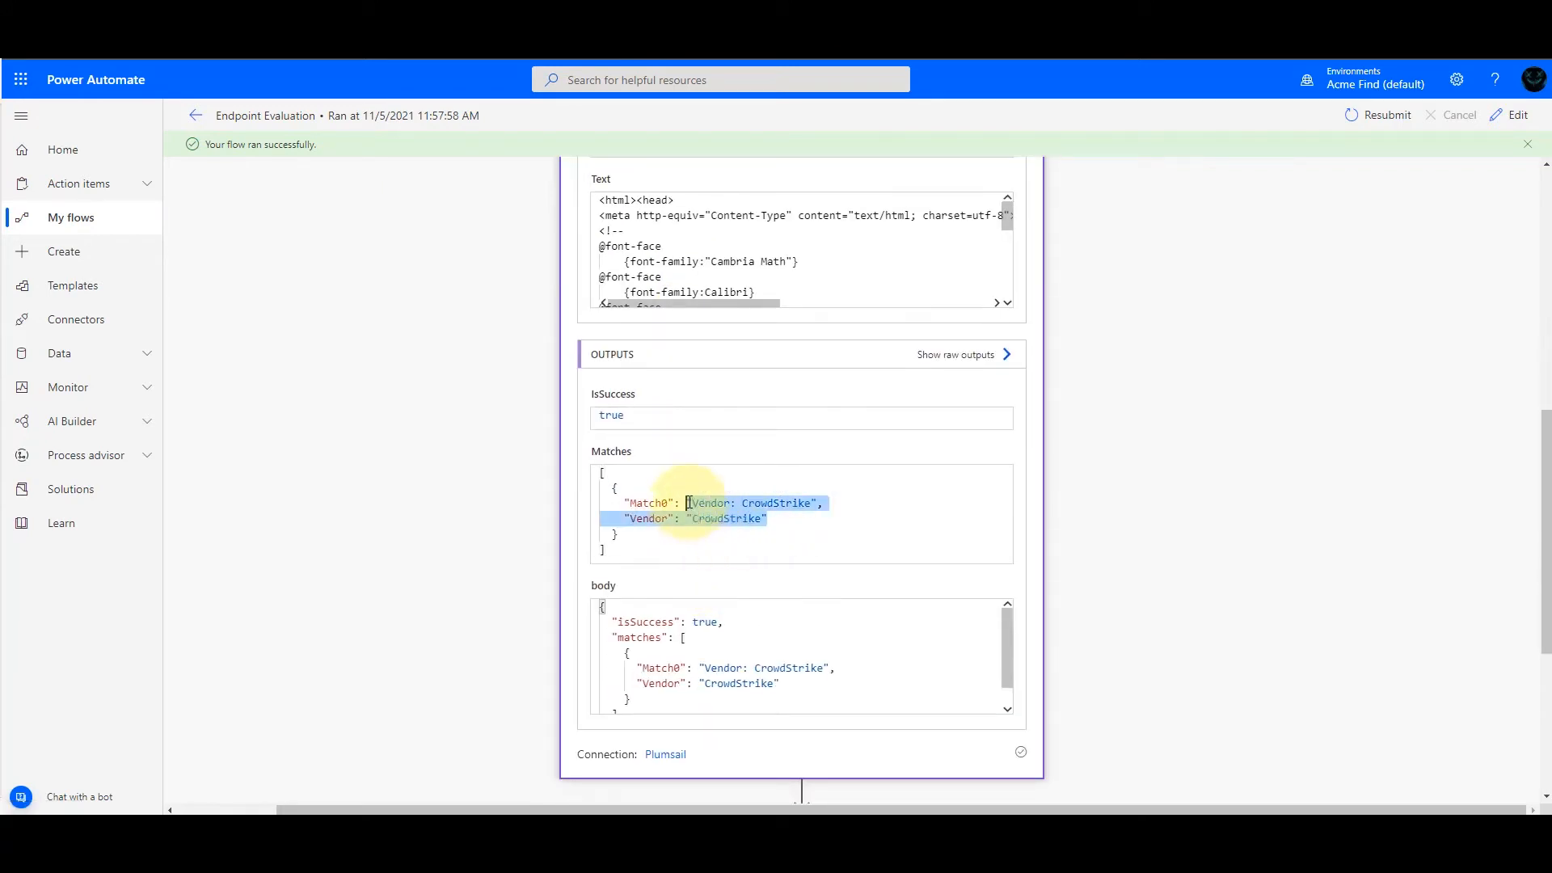
scroll(831, 606, down, 4)
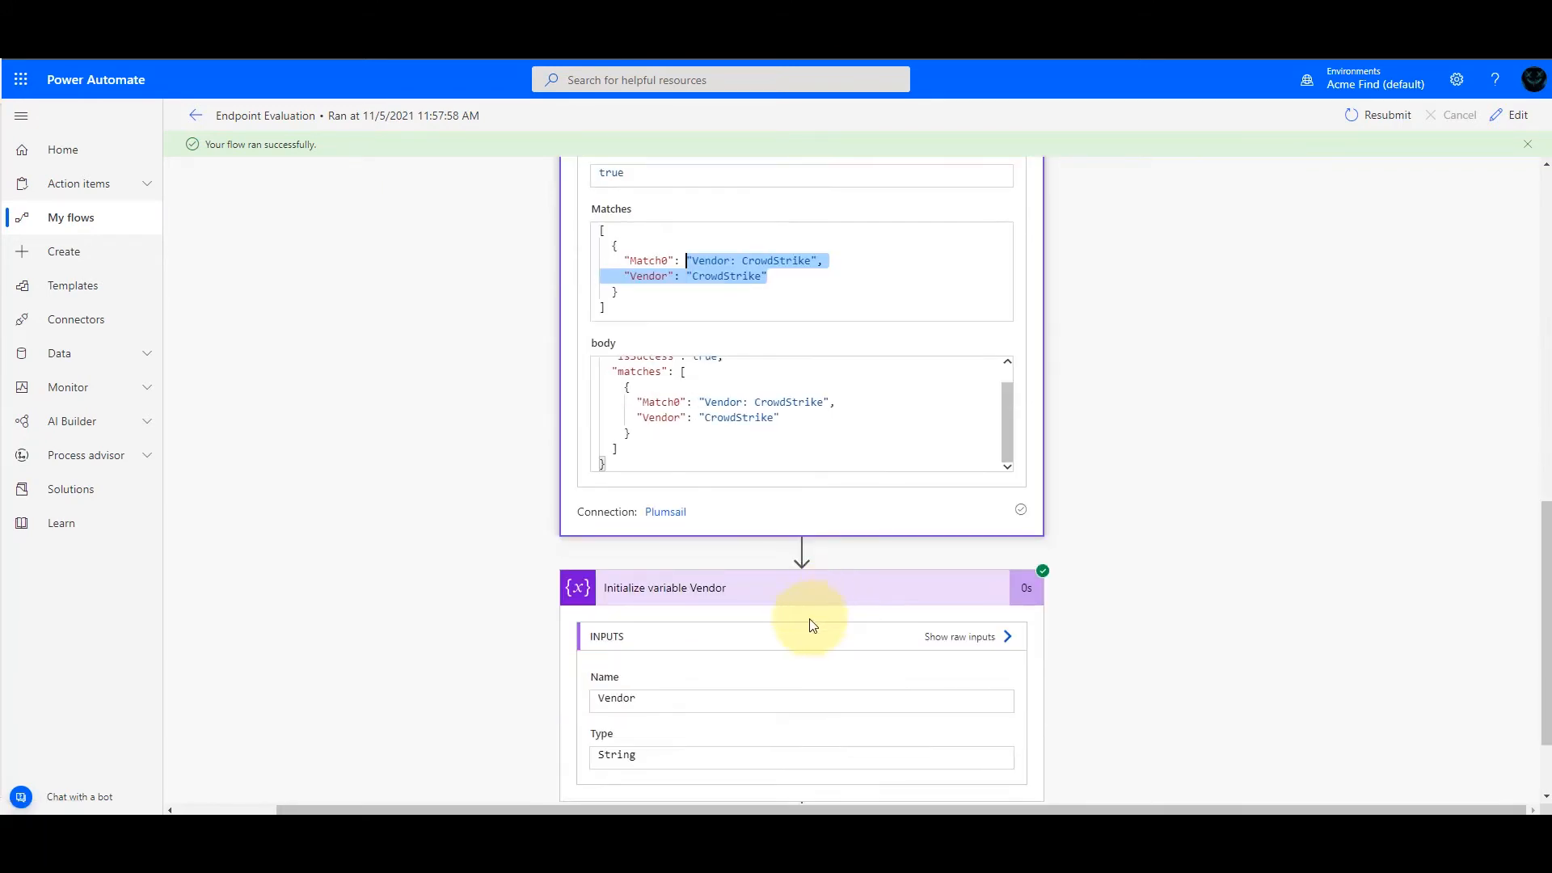
scroll(748, 626, down, 2)
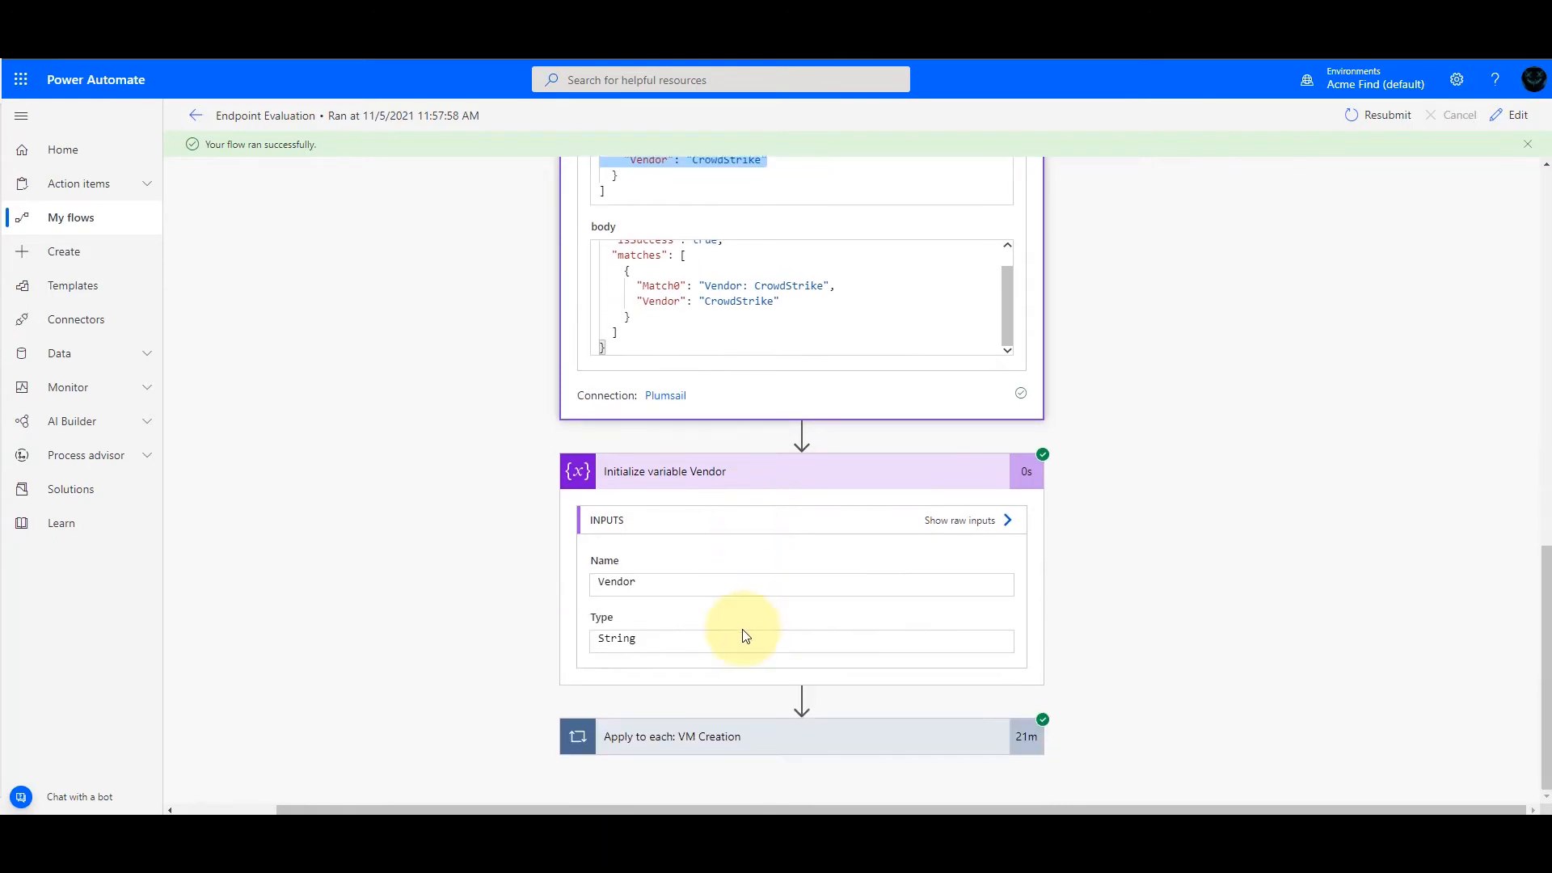
Expand the Rename Host action inside Apply to each: VM Creation and examine its inputs, outputs and Wait for Job value.
click(694, 742)
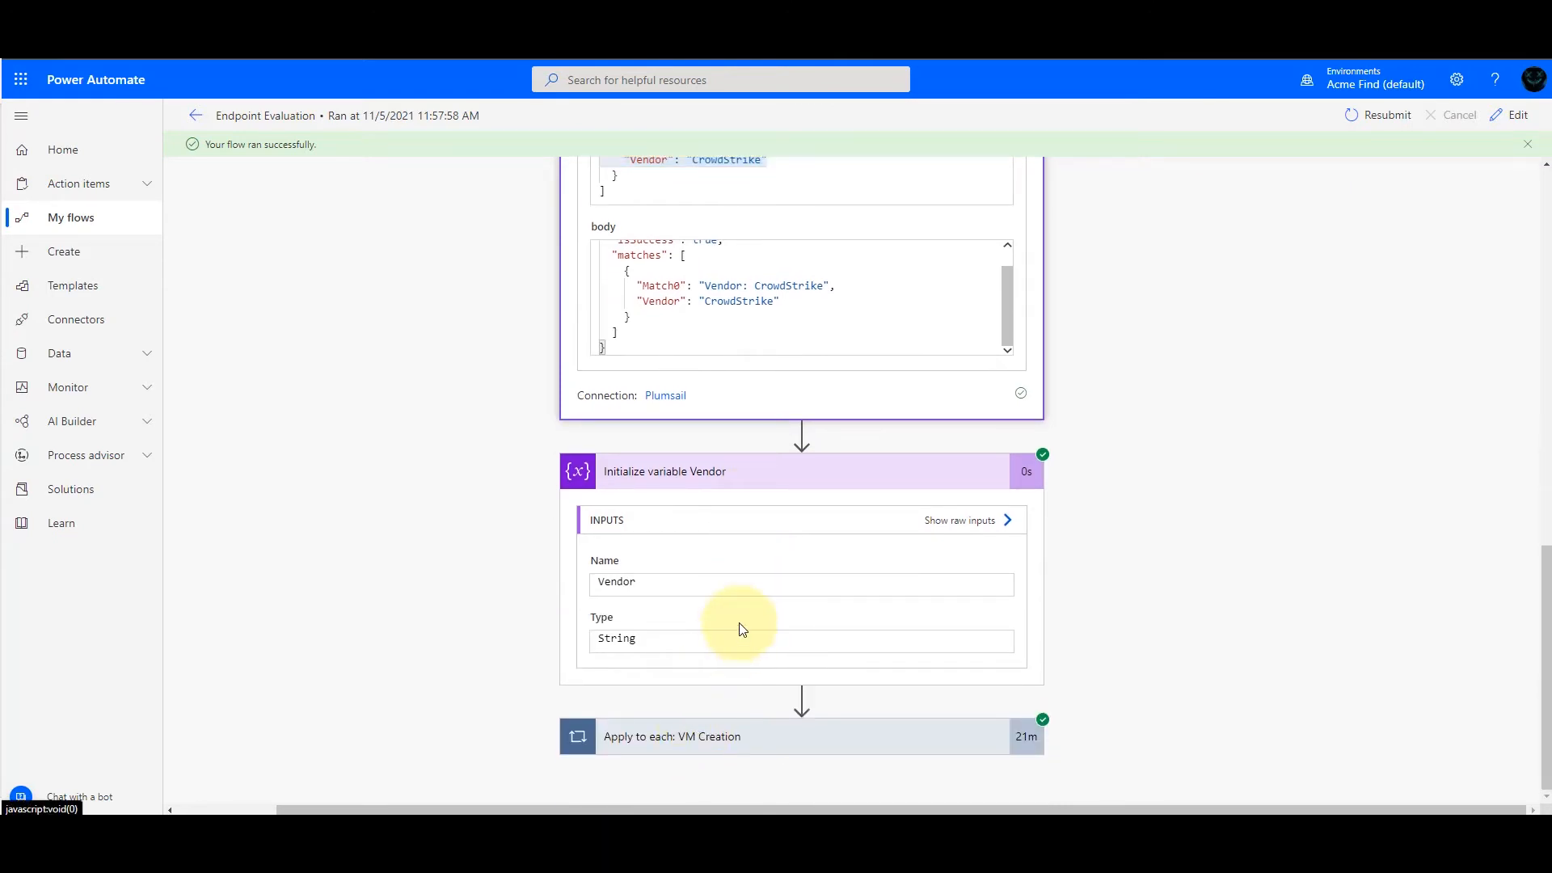
scroll(1144, 683, down, 6)
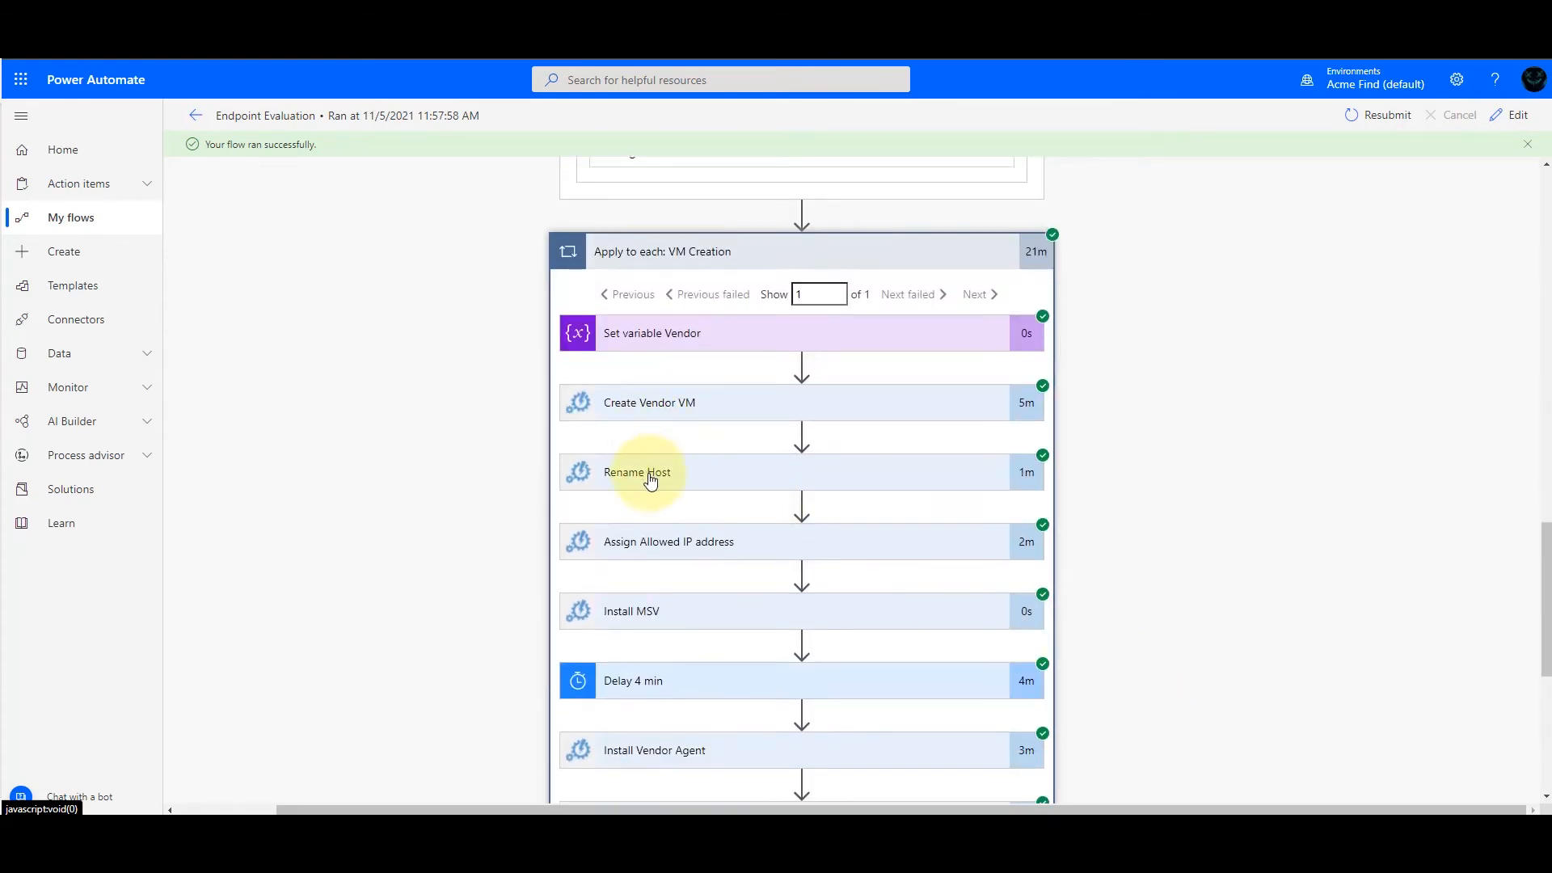
click(651, 482)
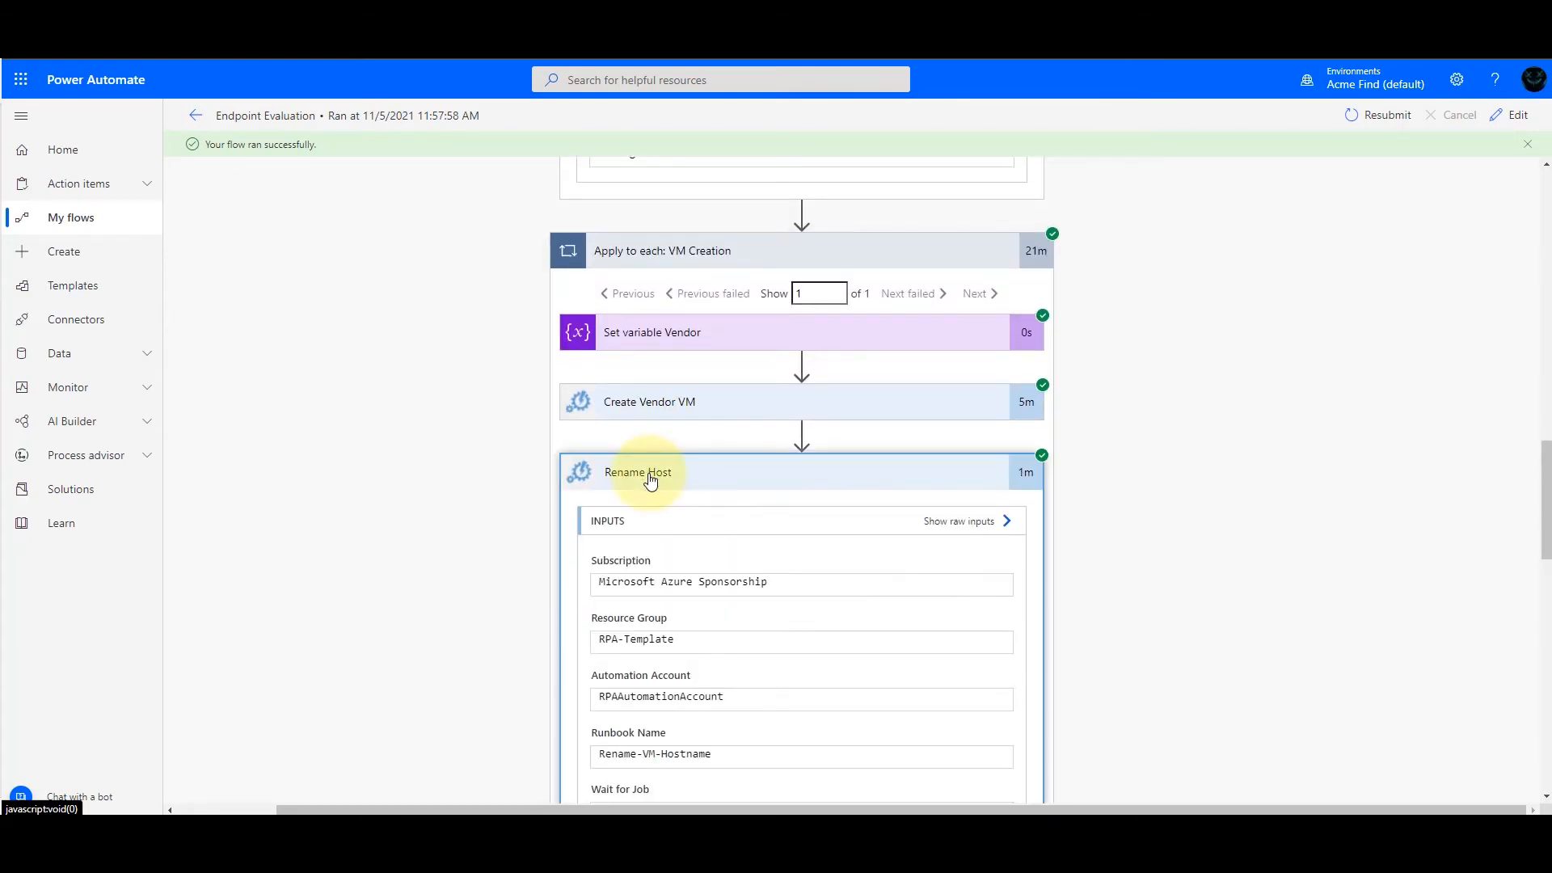
scroll(650, 482, down, 2)
scroll(647, 517, down, 2)
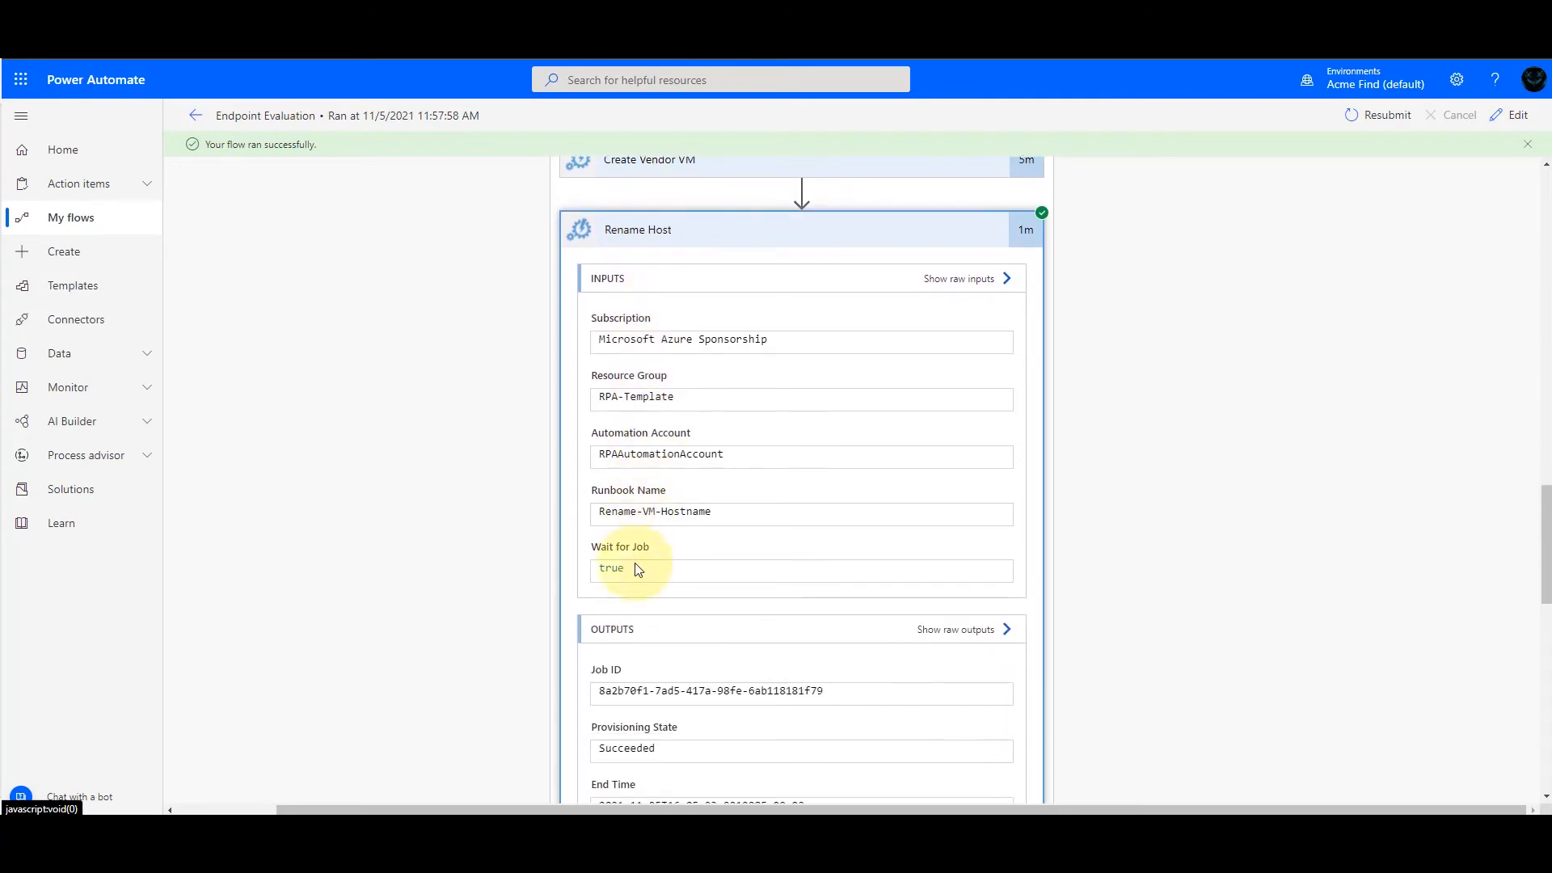
scroll(639, 619, down, 2)
scroll(641, 630, down, 2)
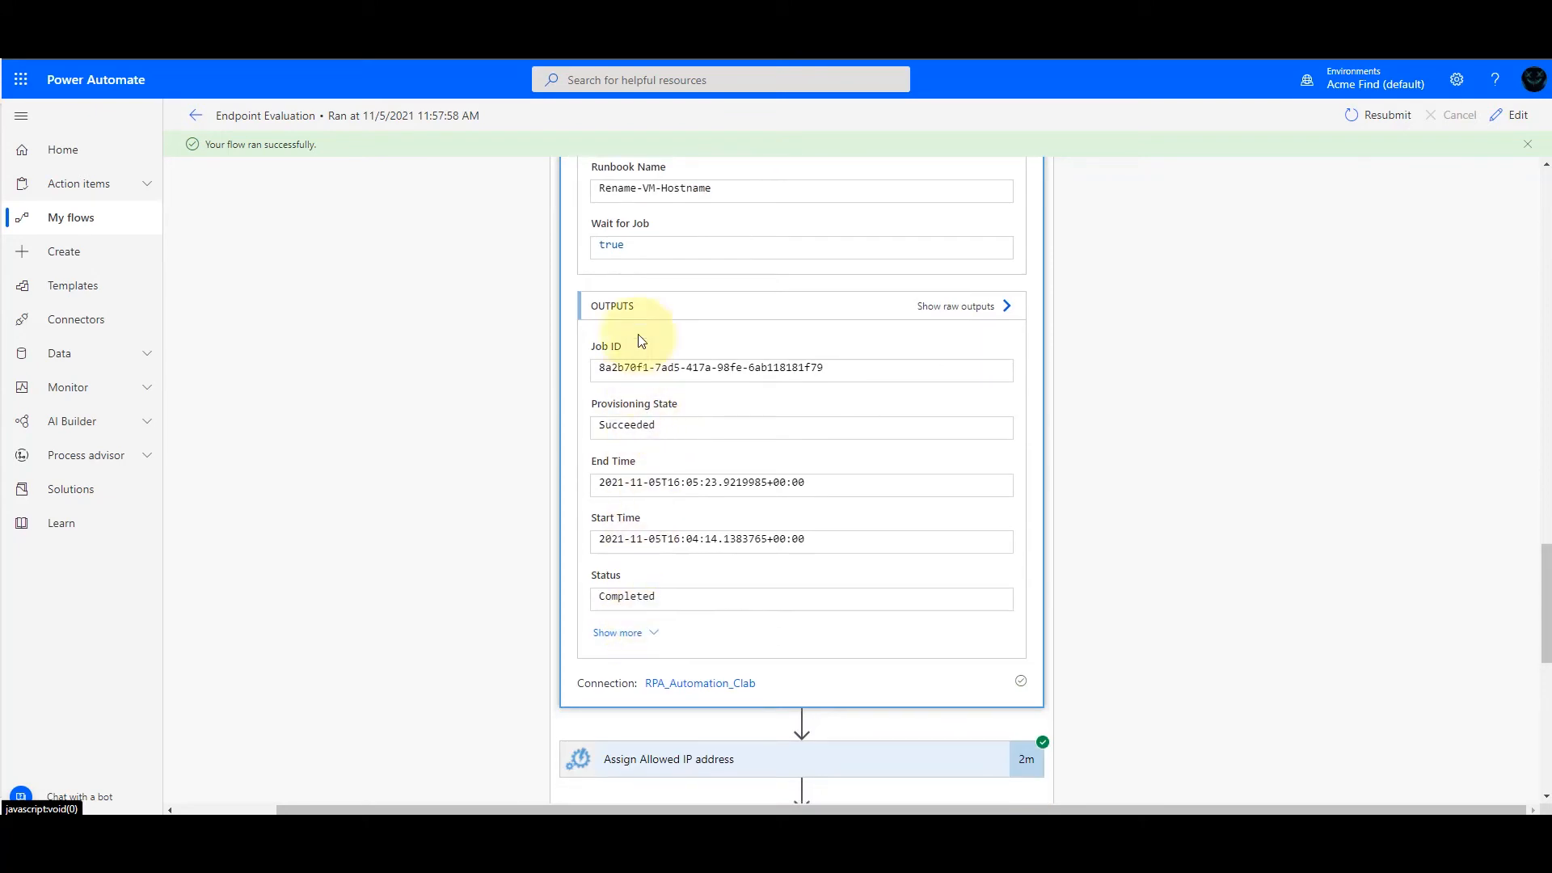
drag(642, 244, 597, 246)
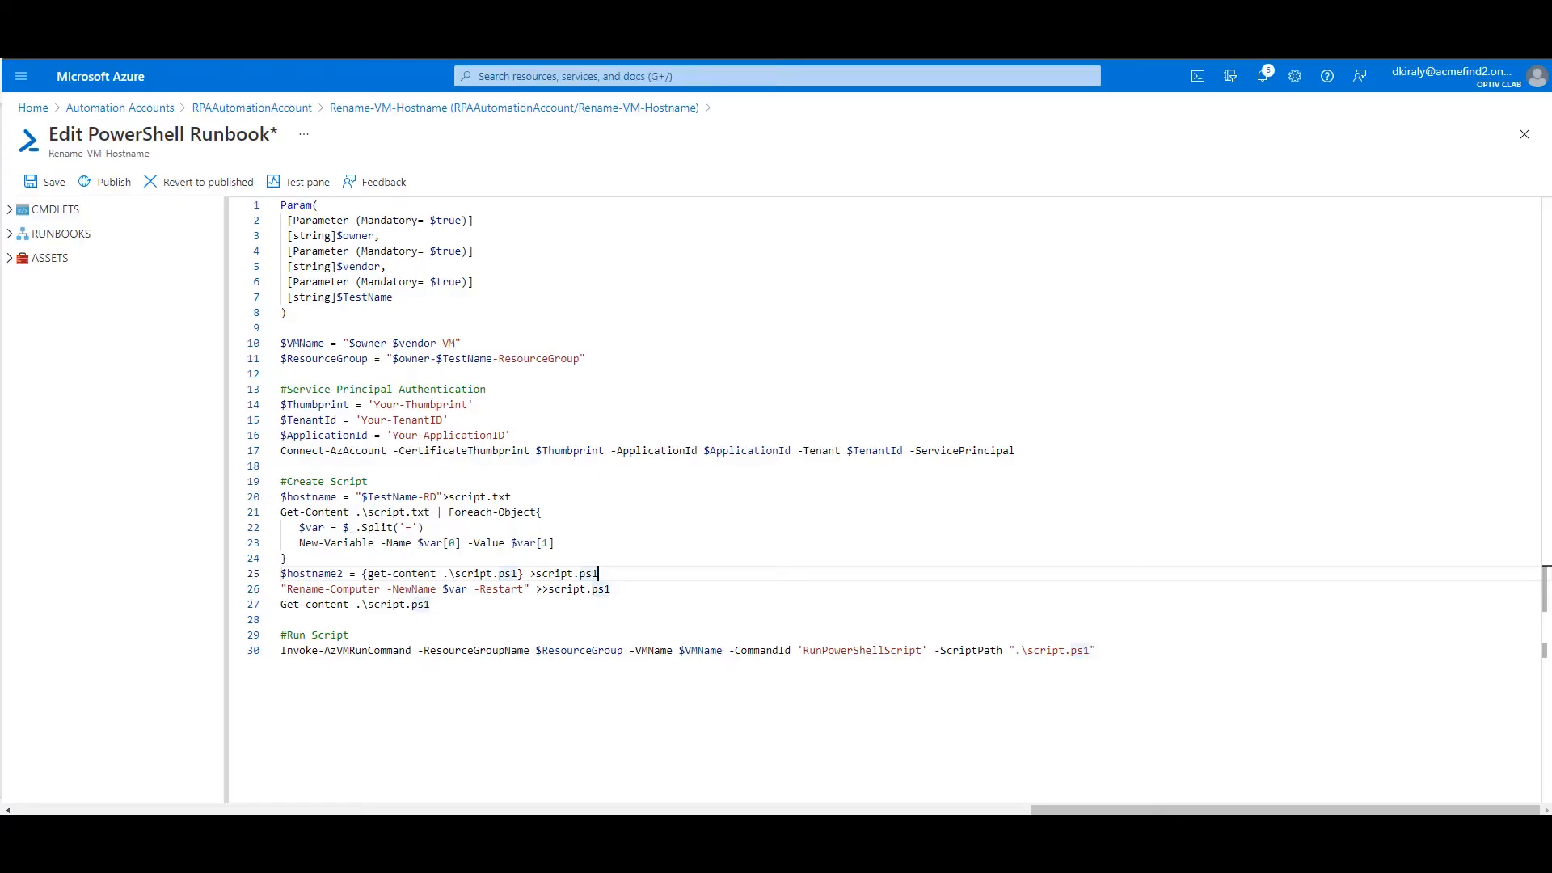
In Microsoft Azure, open the CrowdStrike virtual machine in the Eval2 resource group and examine its computer name and public IP address.
click(91, 81)
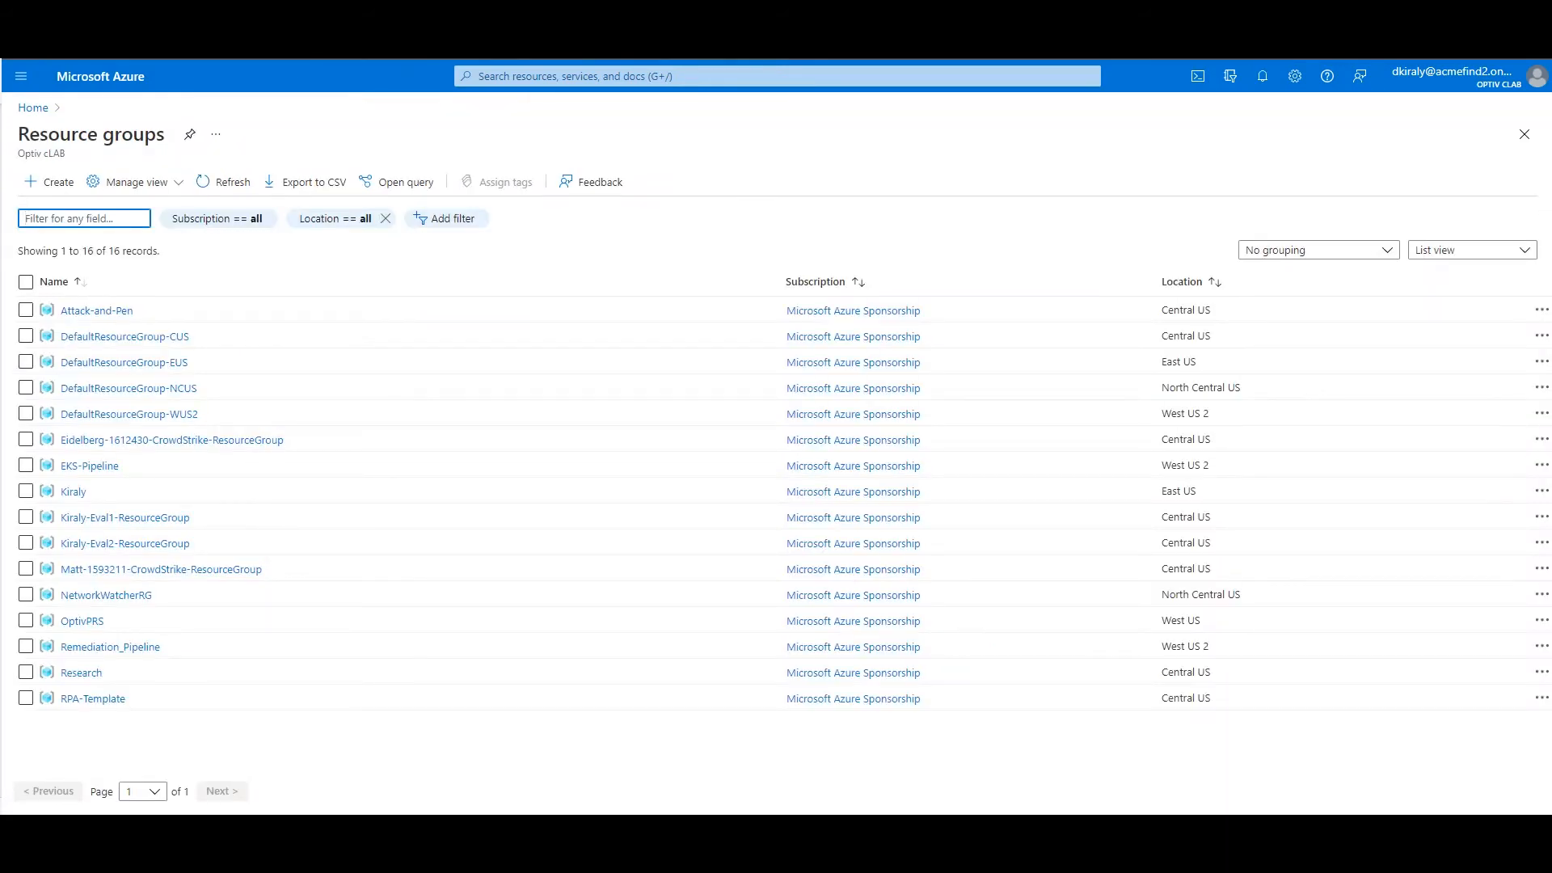
click(94, 547)
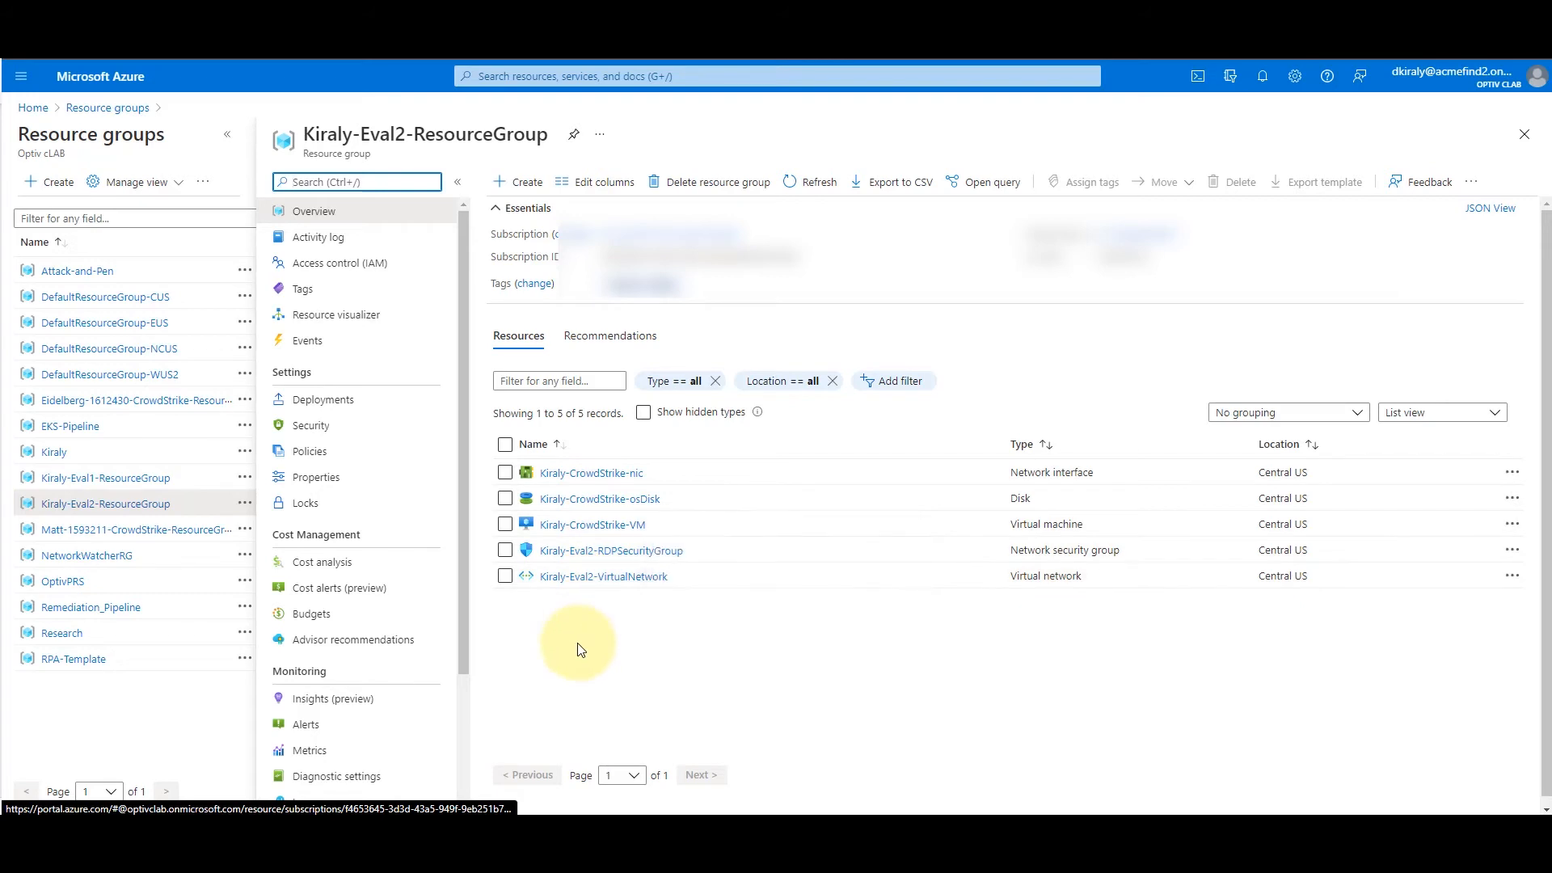
click(599, 536)
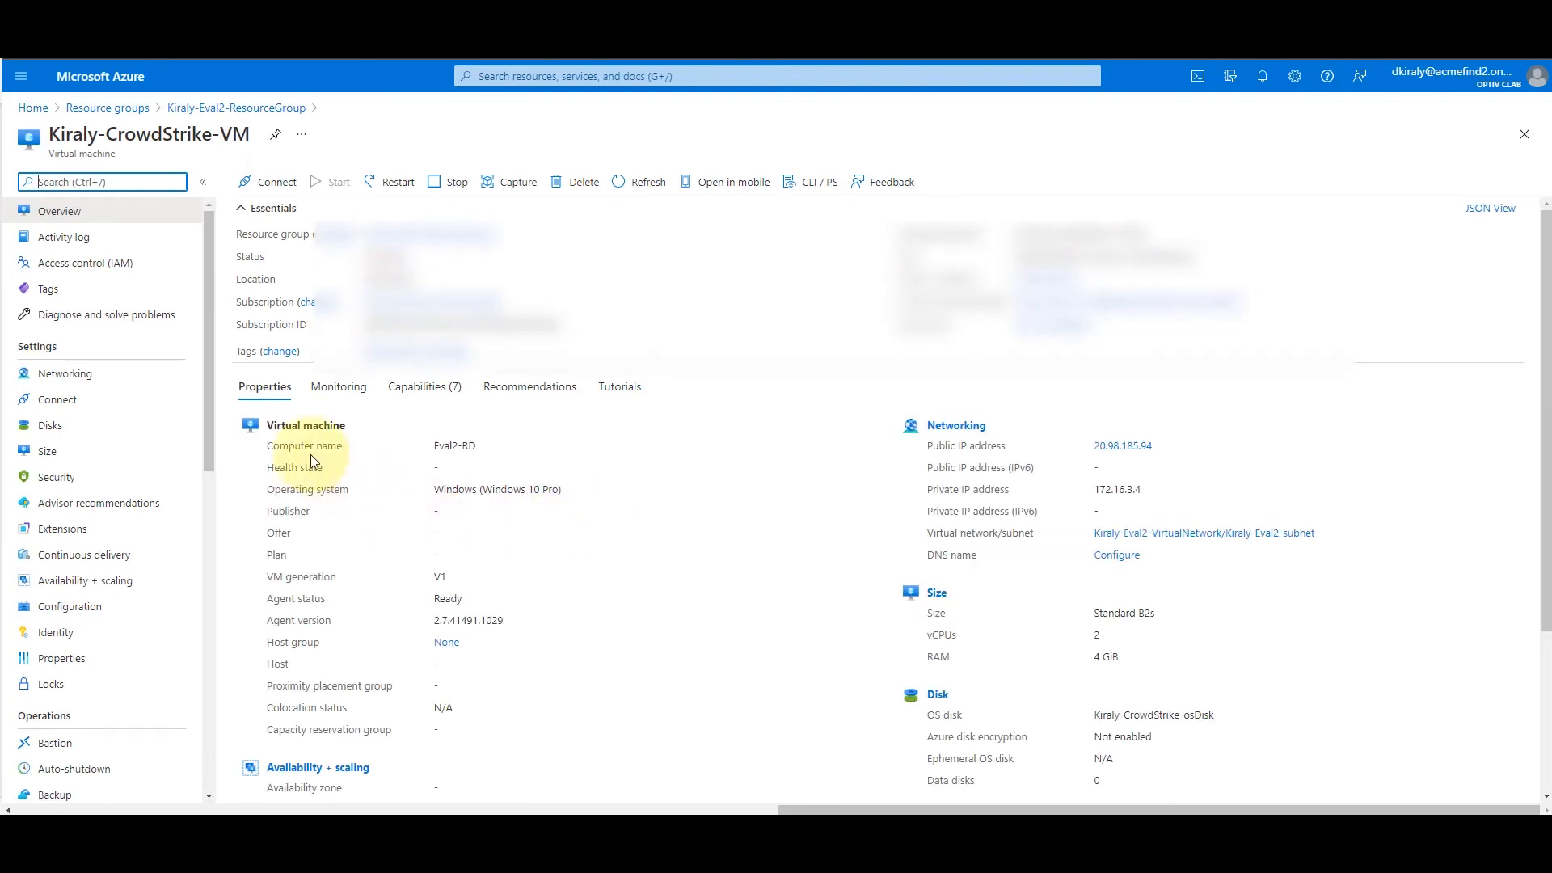
drag(270, 445, 486, 450)
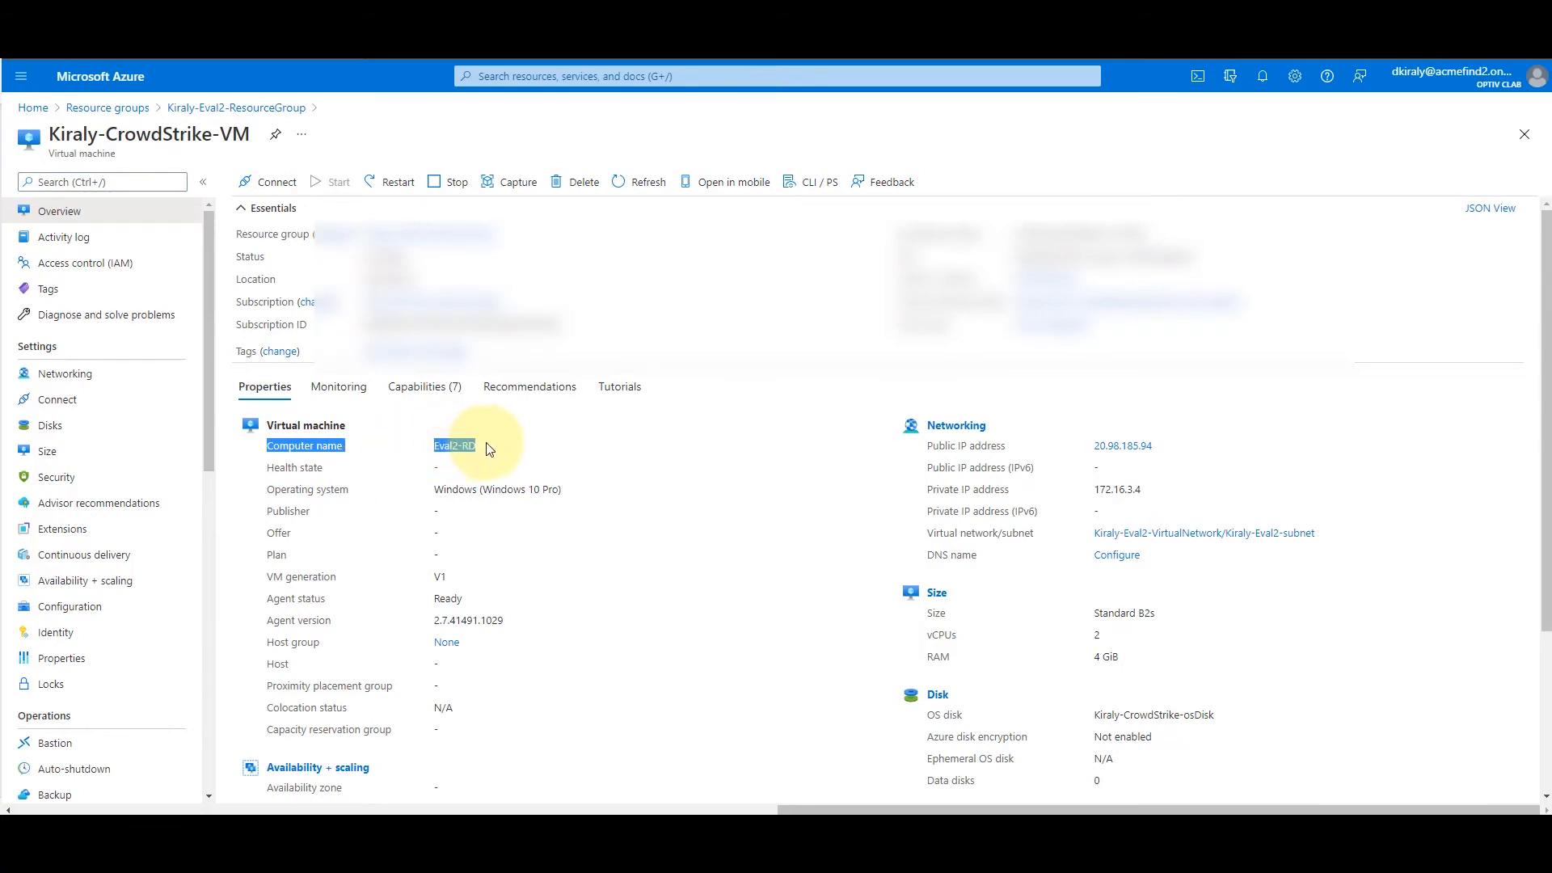
click(1154, 451)
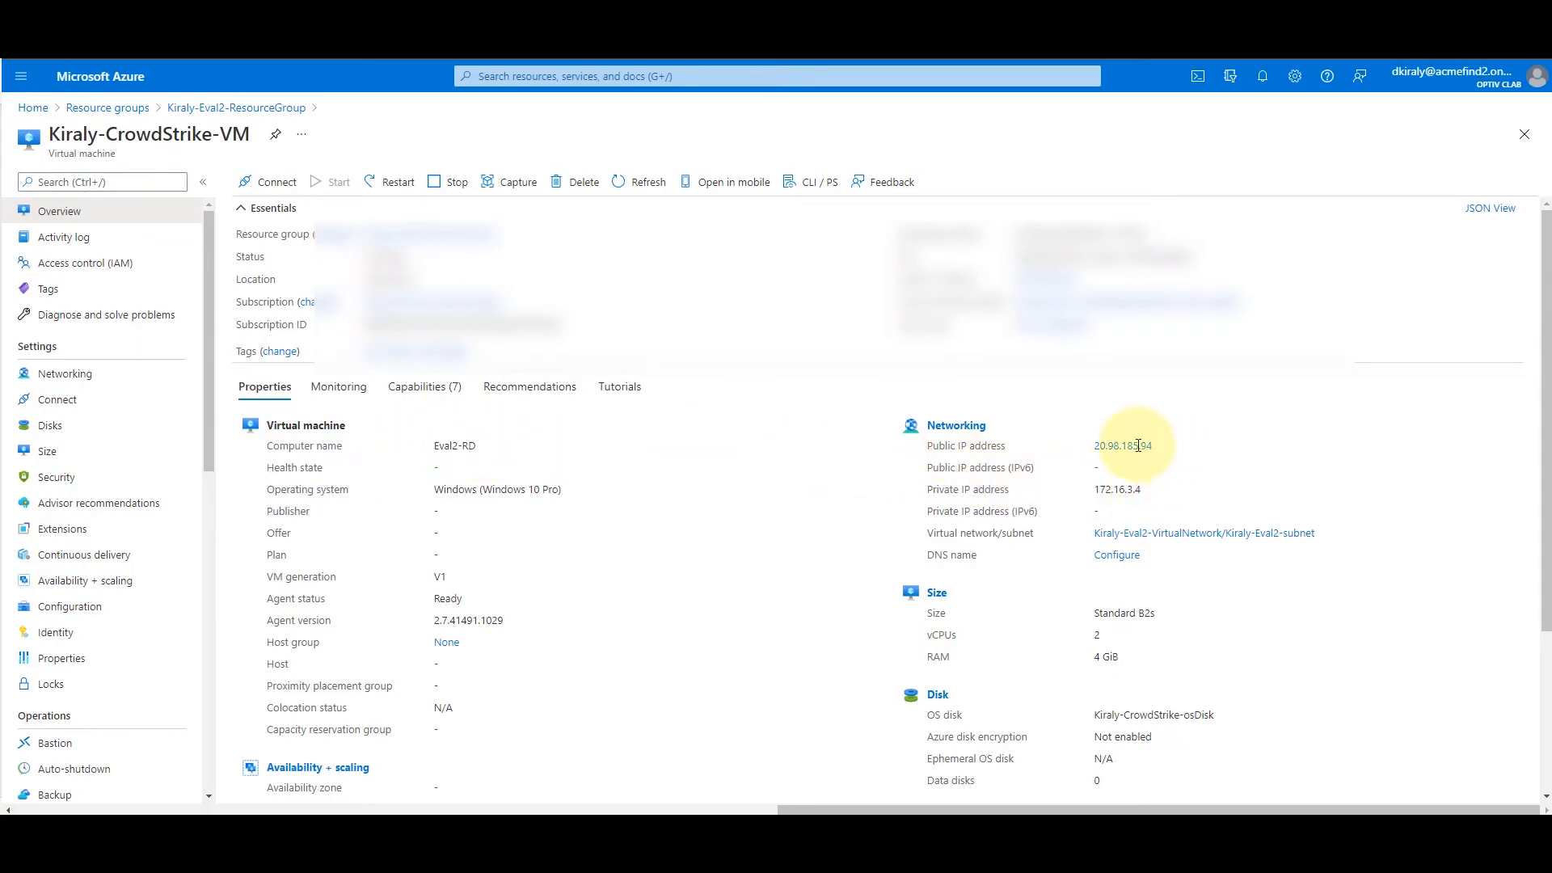
Copy the CrowdStrike VM's public IP address, then find and open Remote Desktop Connection.
drag(1153, 451, 1092, 446)
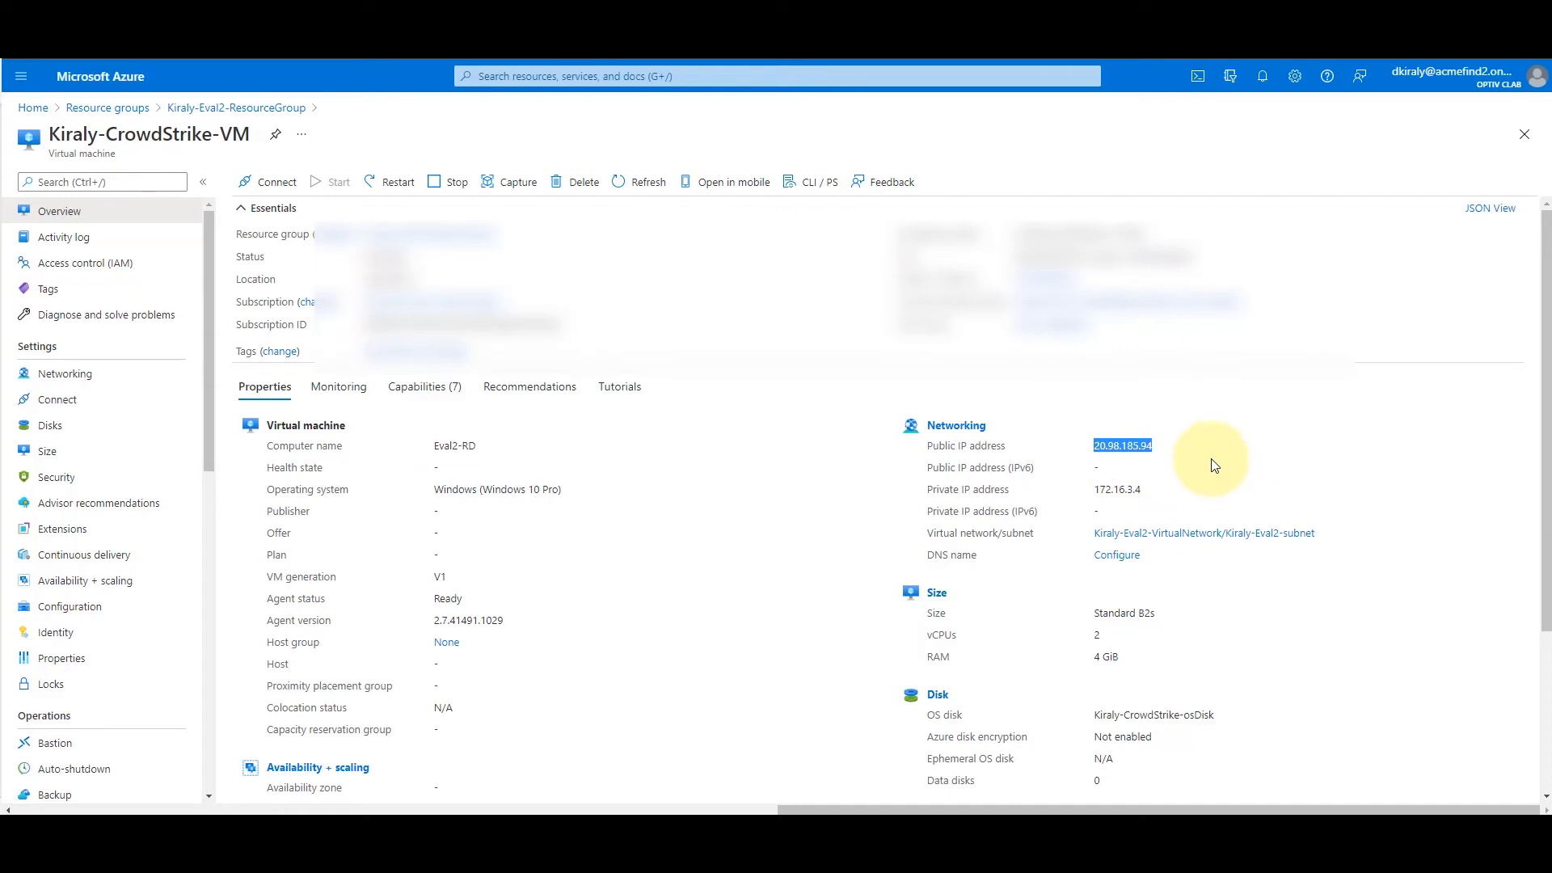
click(210, 840)
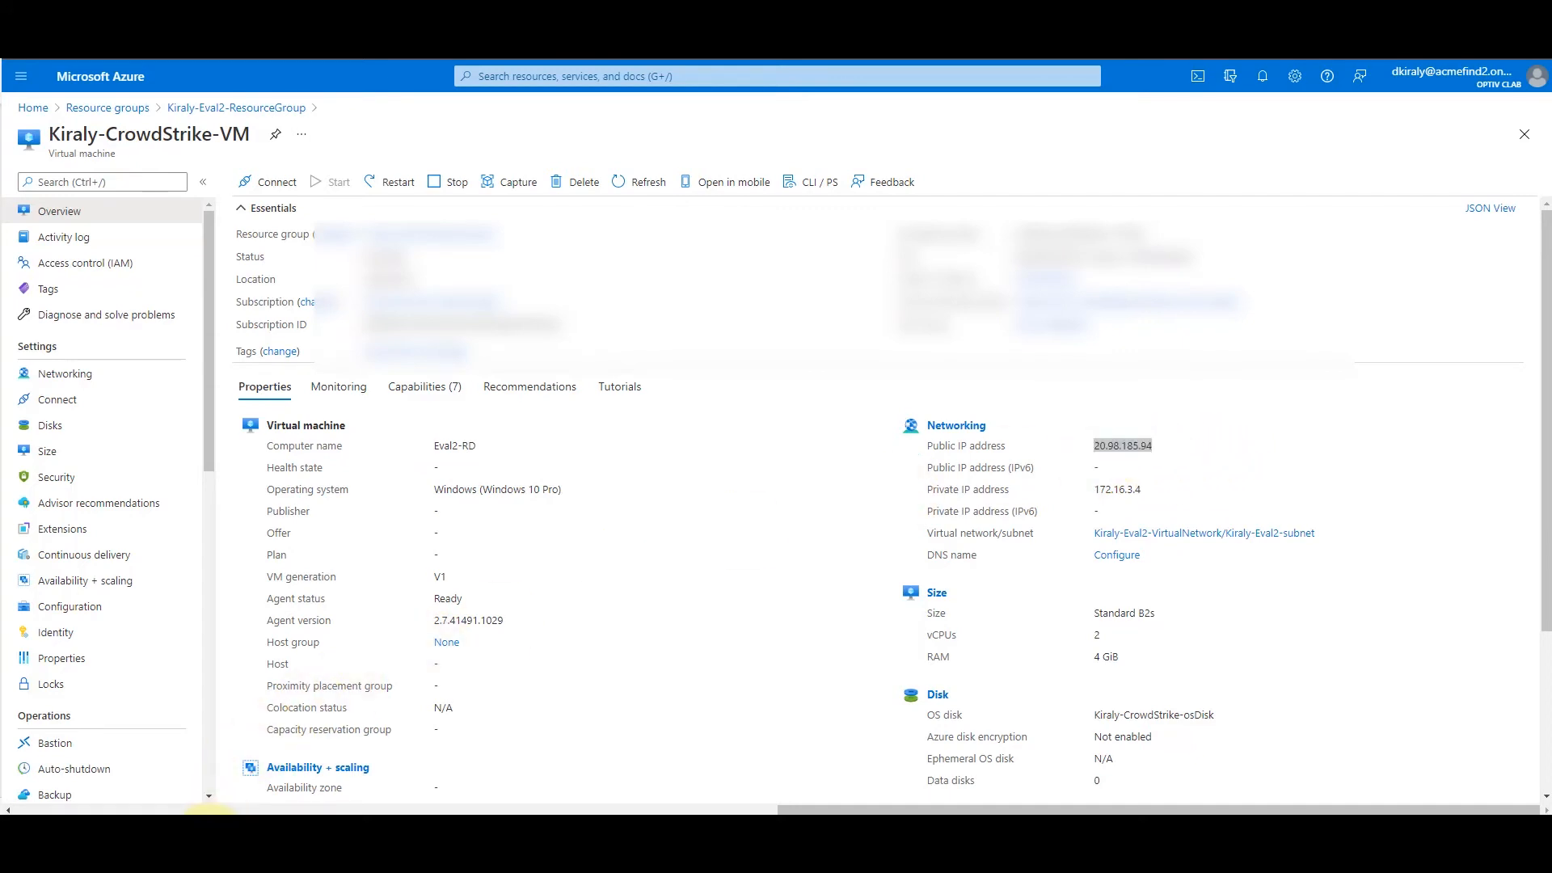
text(rdp)
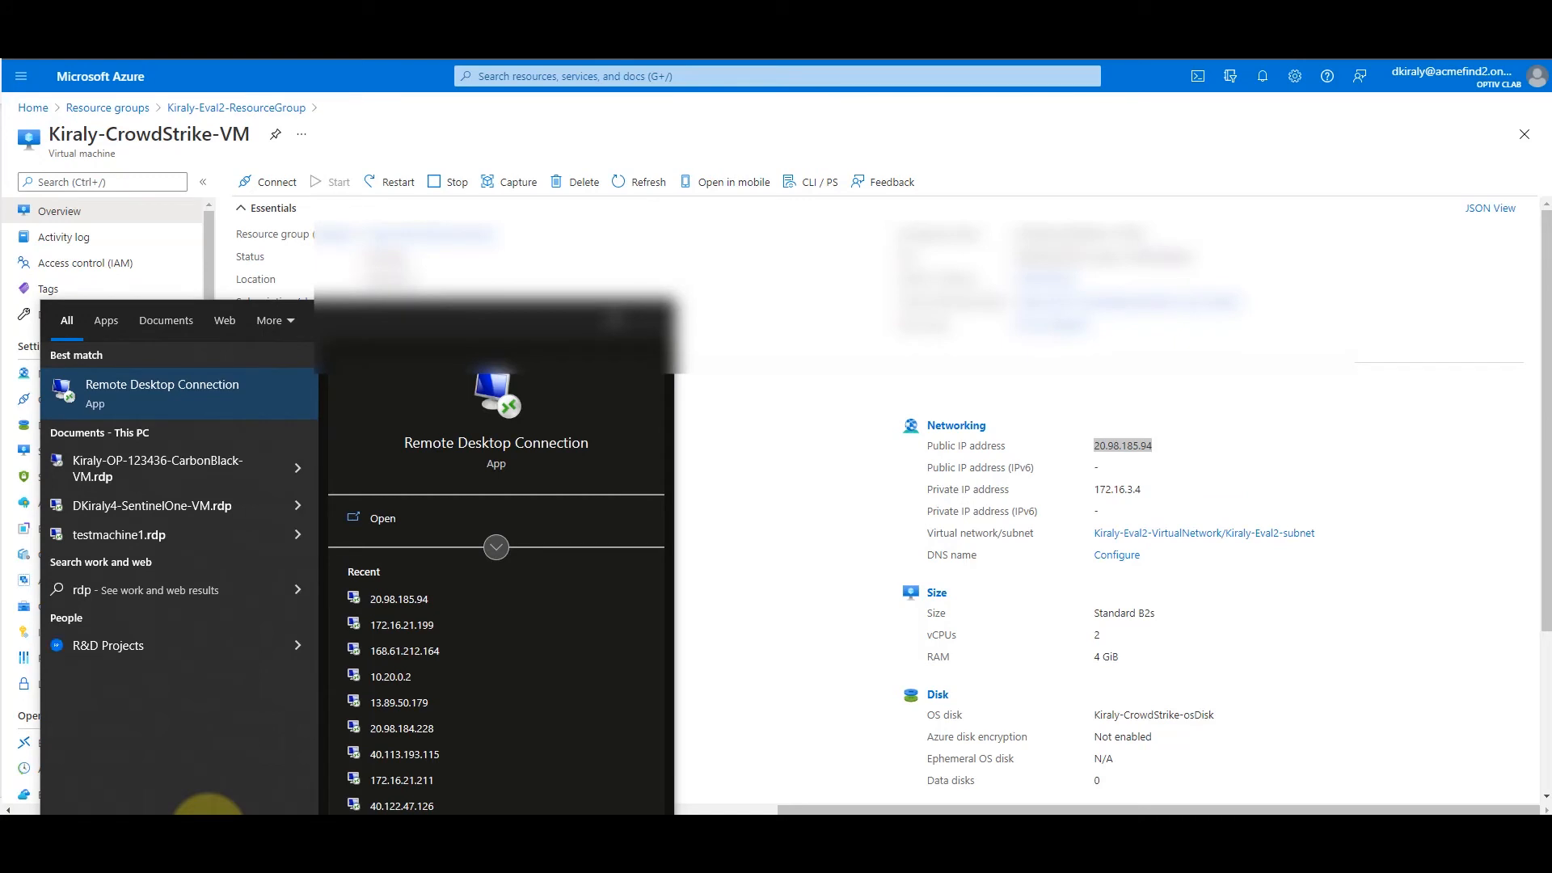
key(Return)
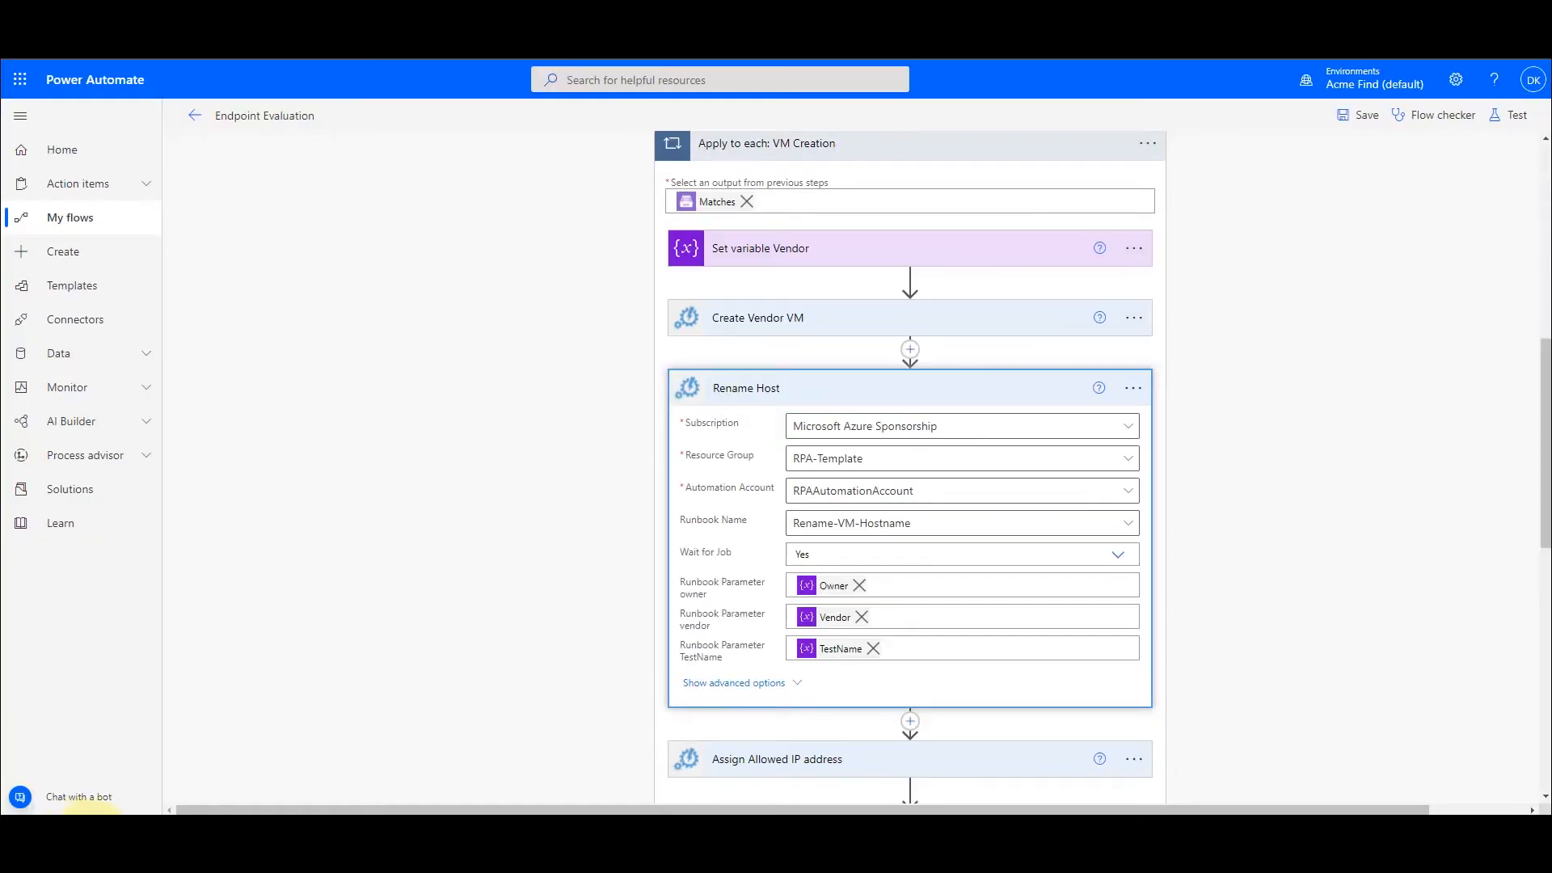
In the Endpoint Evaluation flow, collapse the Rename Host action and expand Assign Allowed IP address for viewing.
click(85, 841)
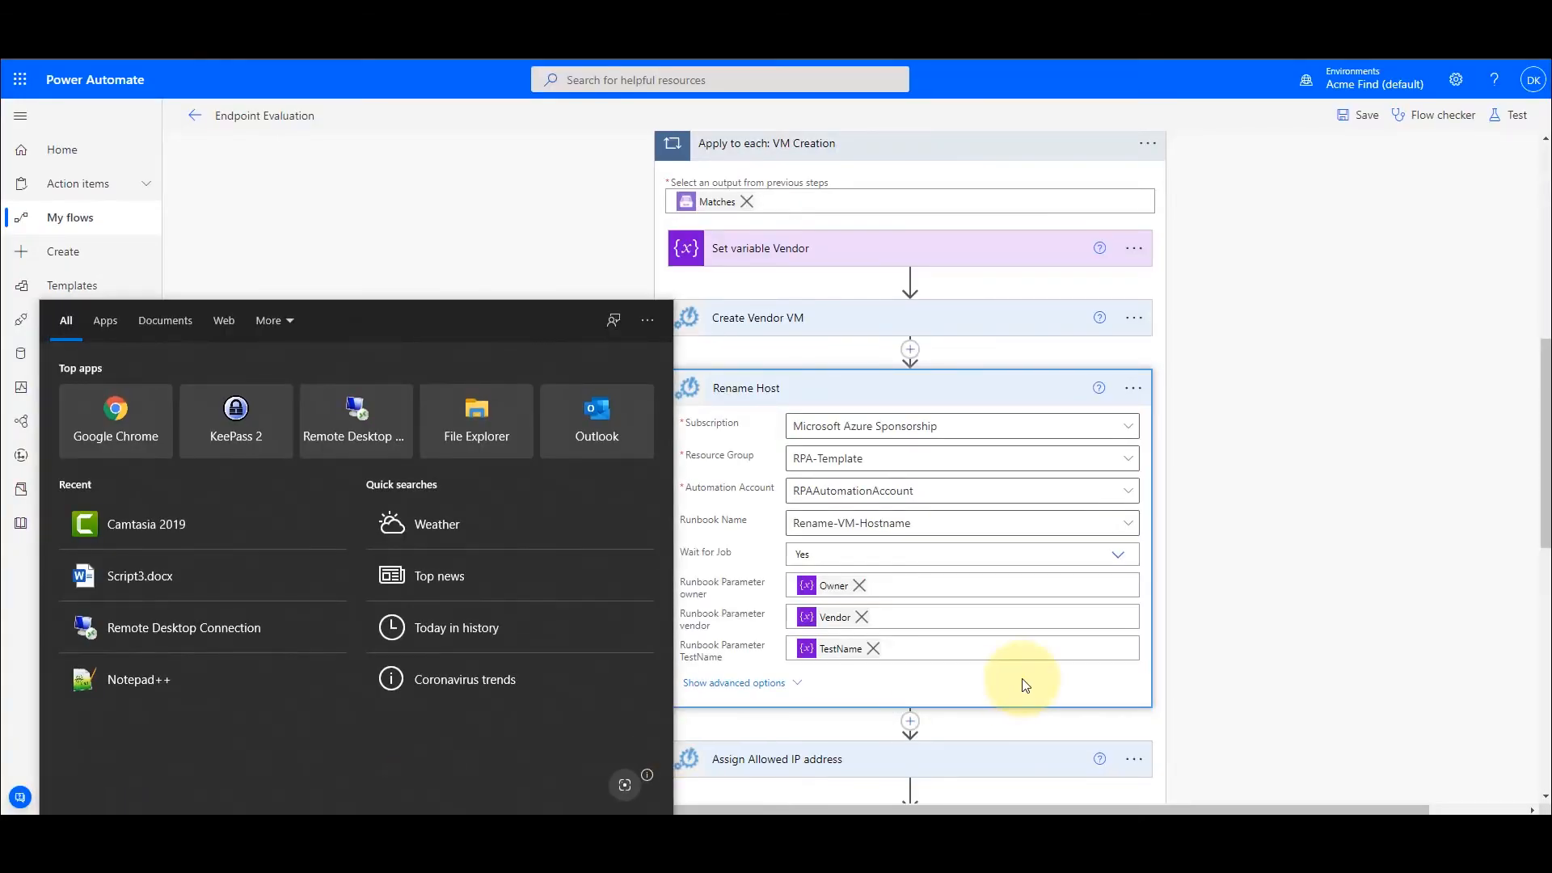
click(1363, 644)
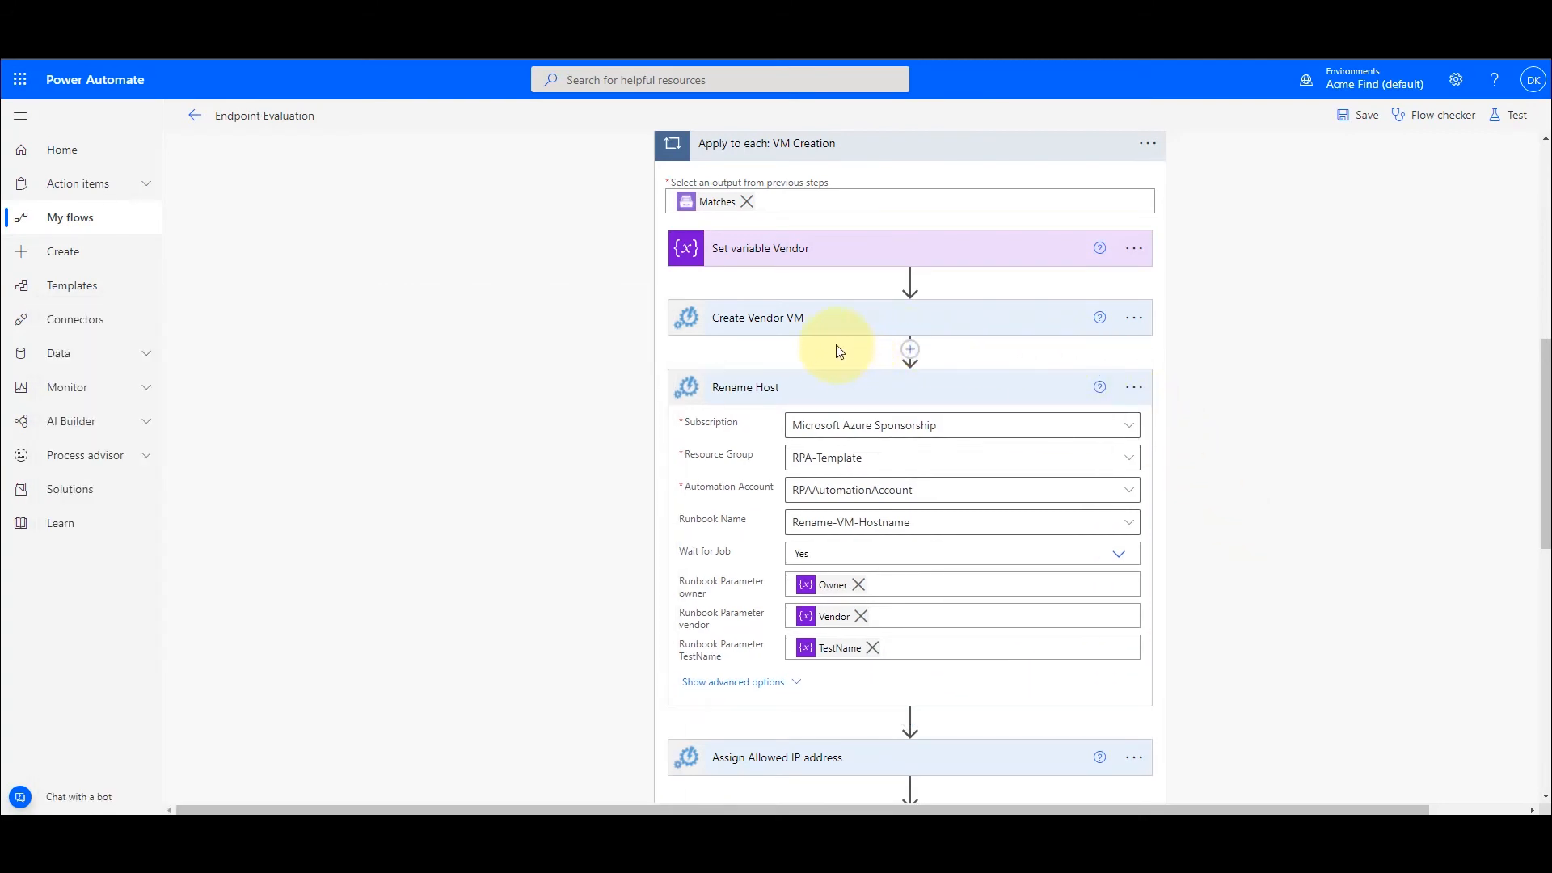
click(838, 386)
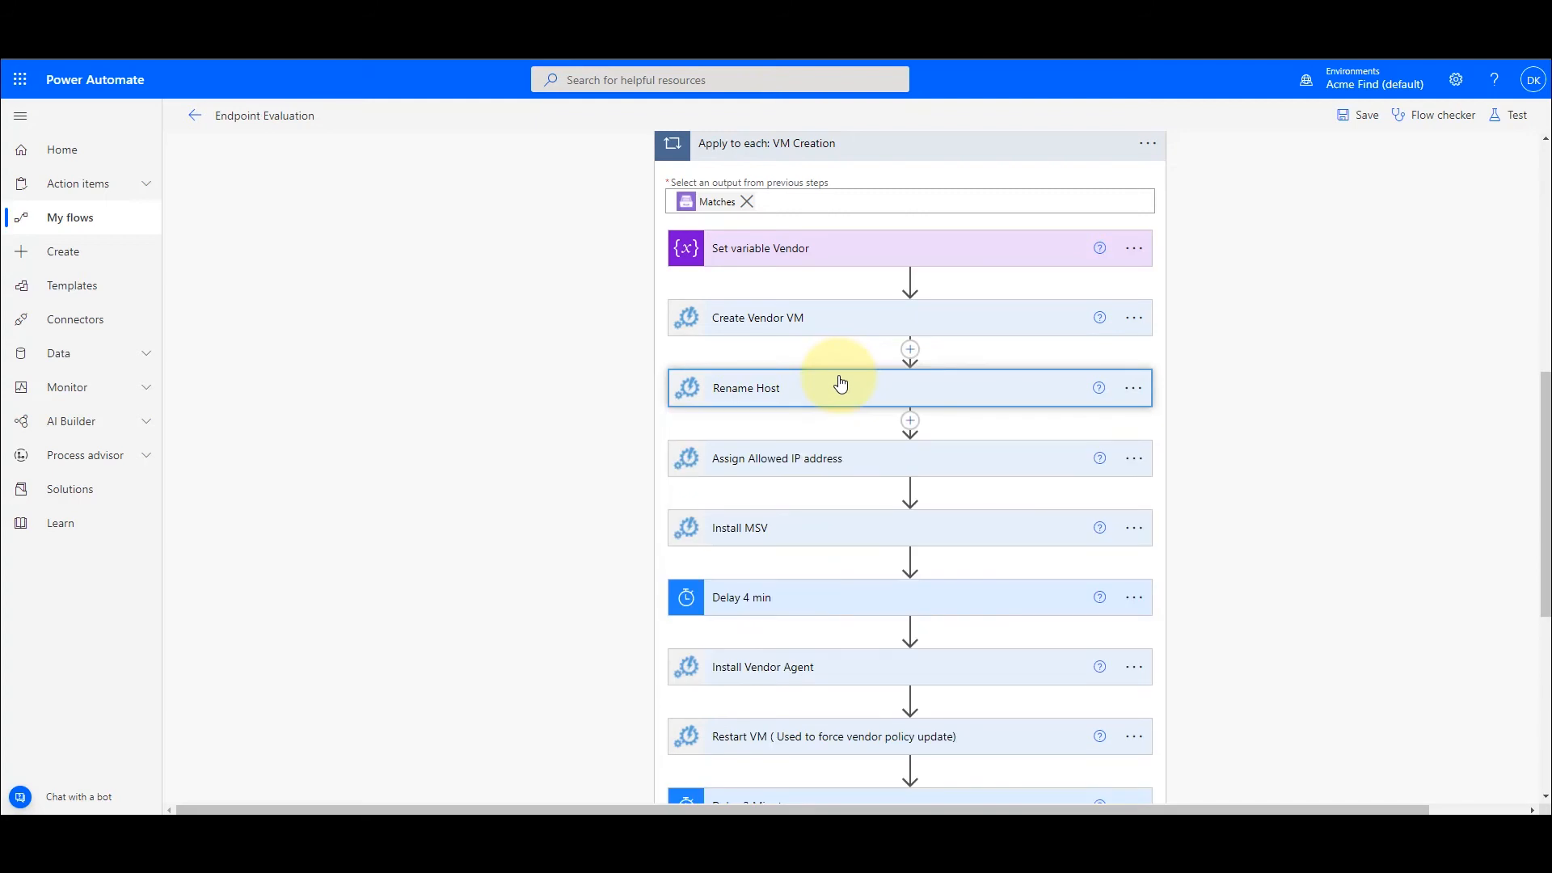
click(823, 457)
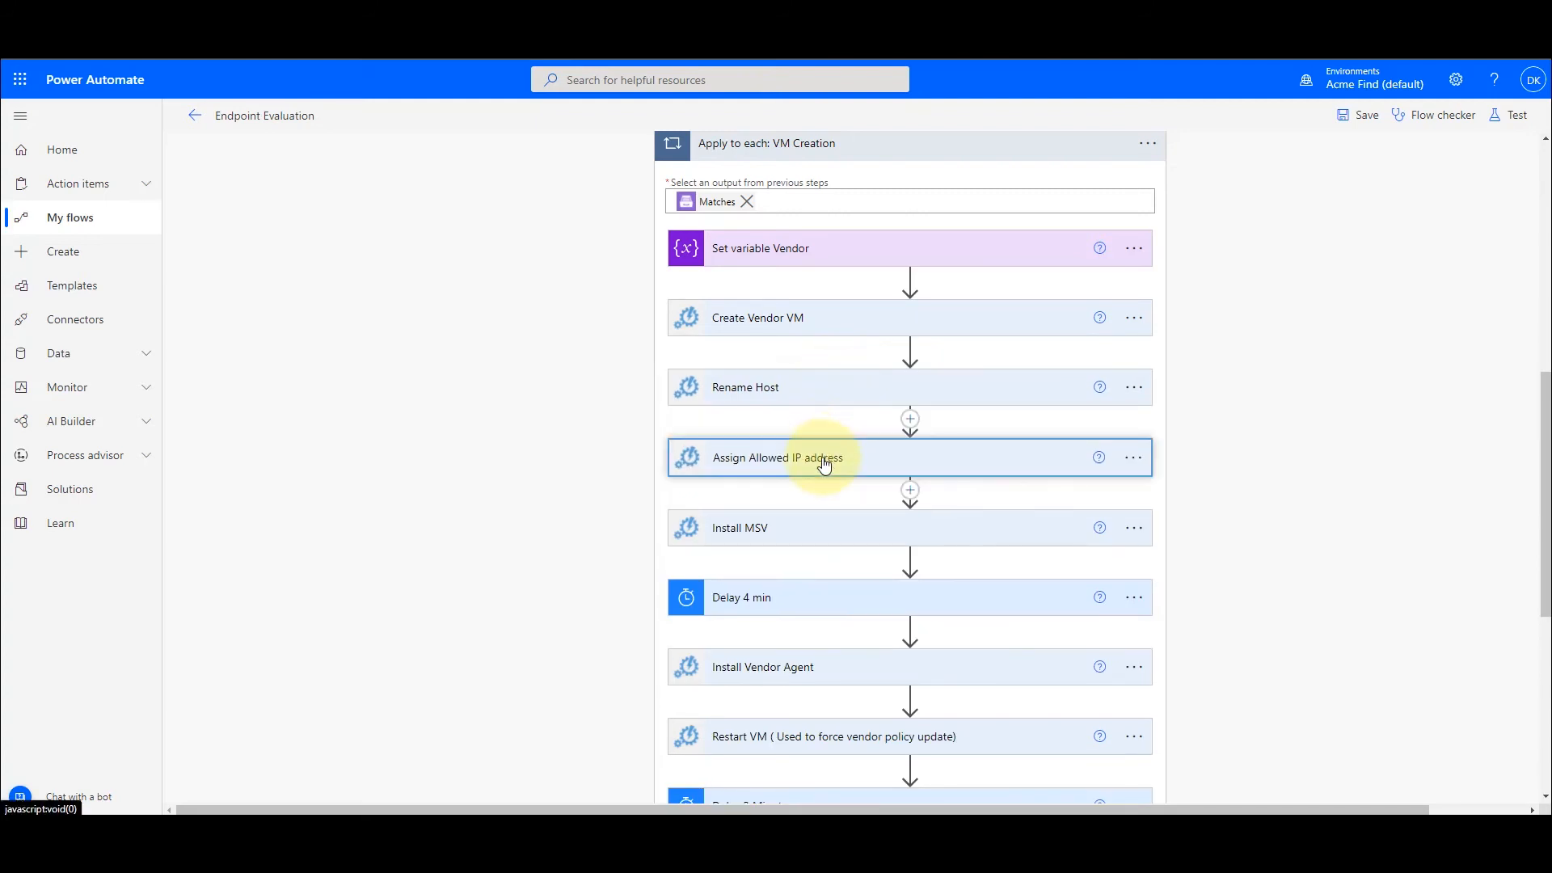
scroll(922, 465, down, 2)
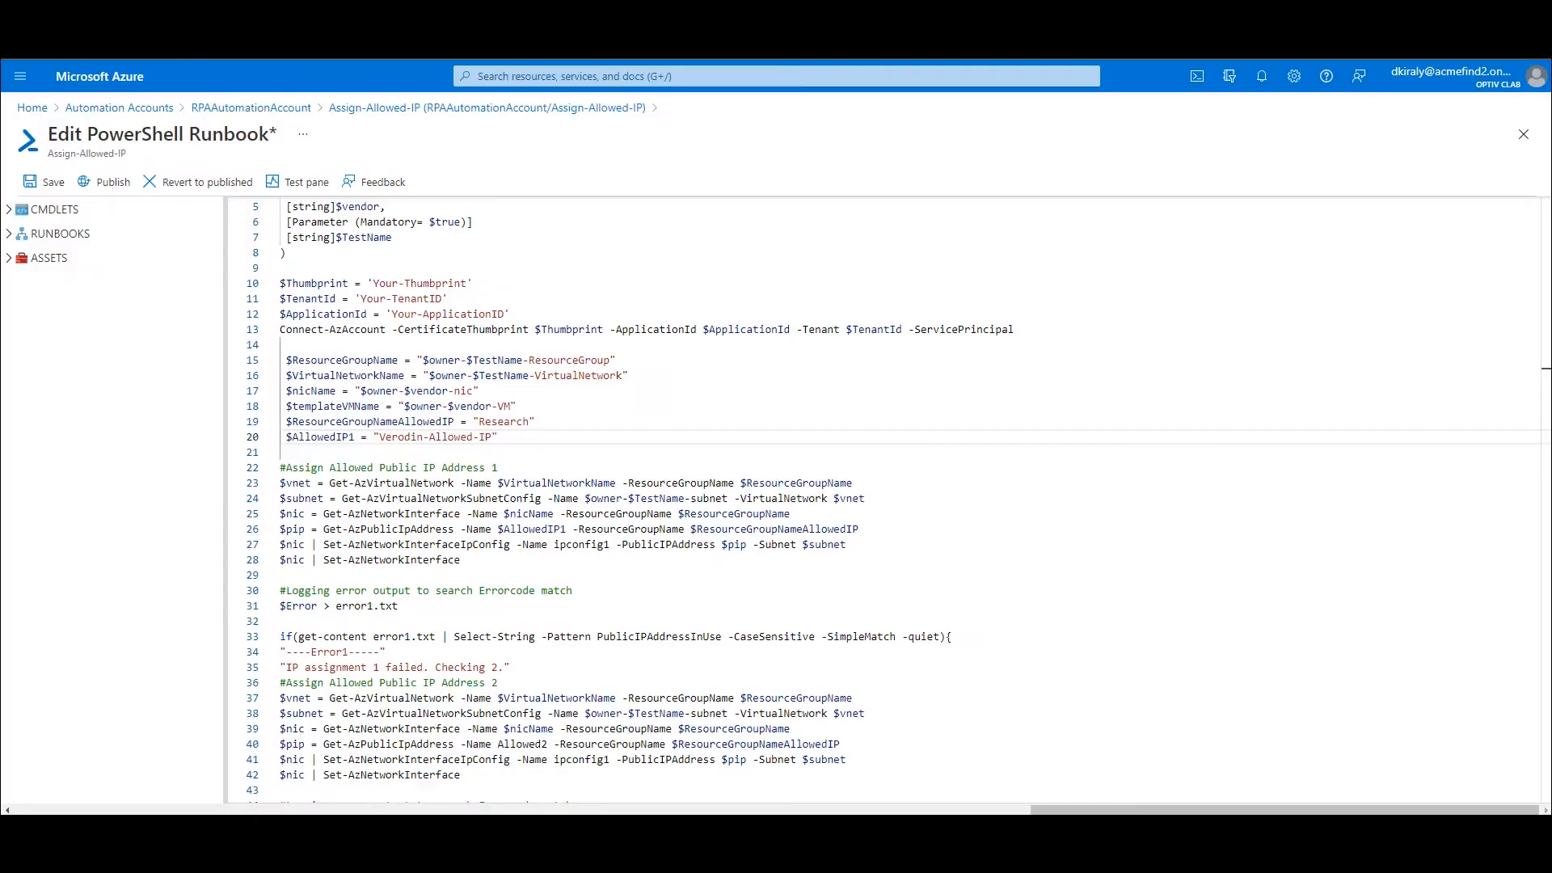
In the Azure Assign-Allowed-IP runbook, highlight the $AllowedIP1 definition and examine the first public IP assignment block.
scroll(437, 235, up, 2)
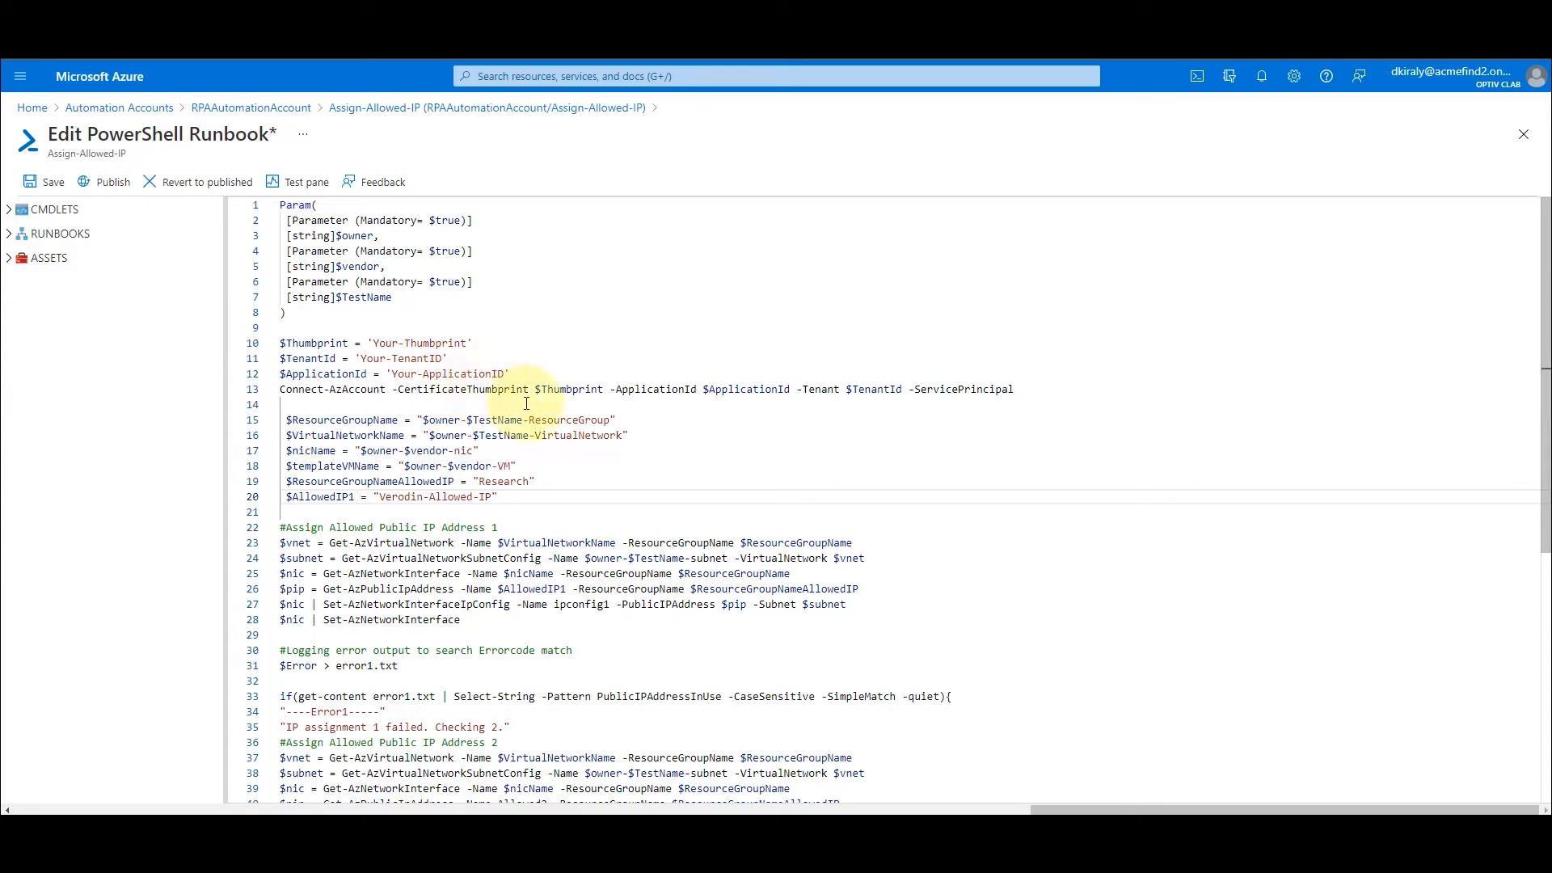
drag(516, 497, 281, 499)
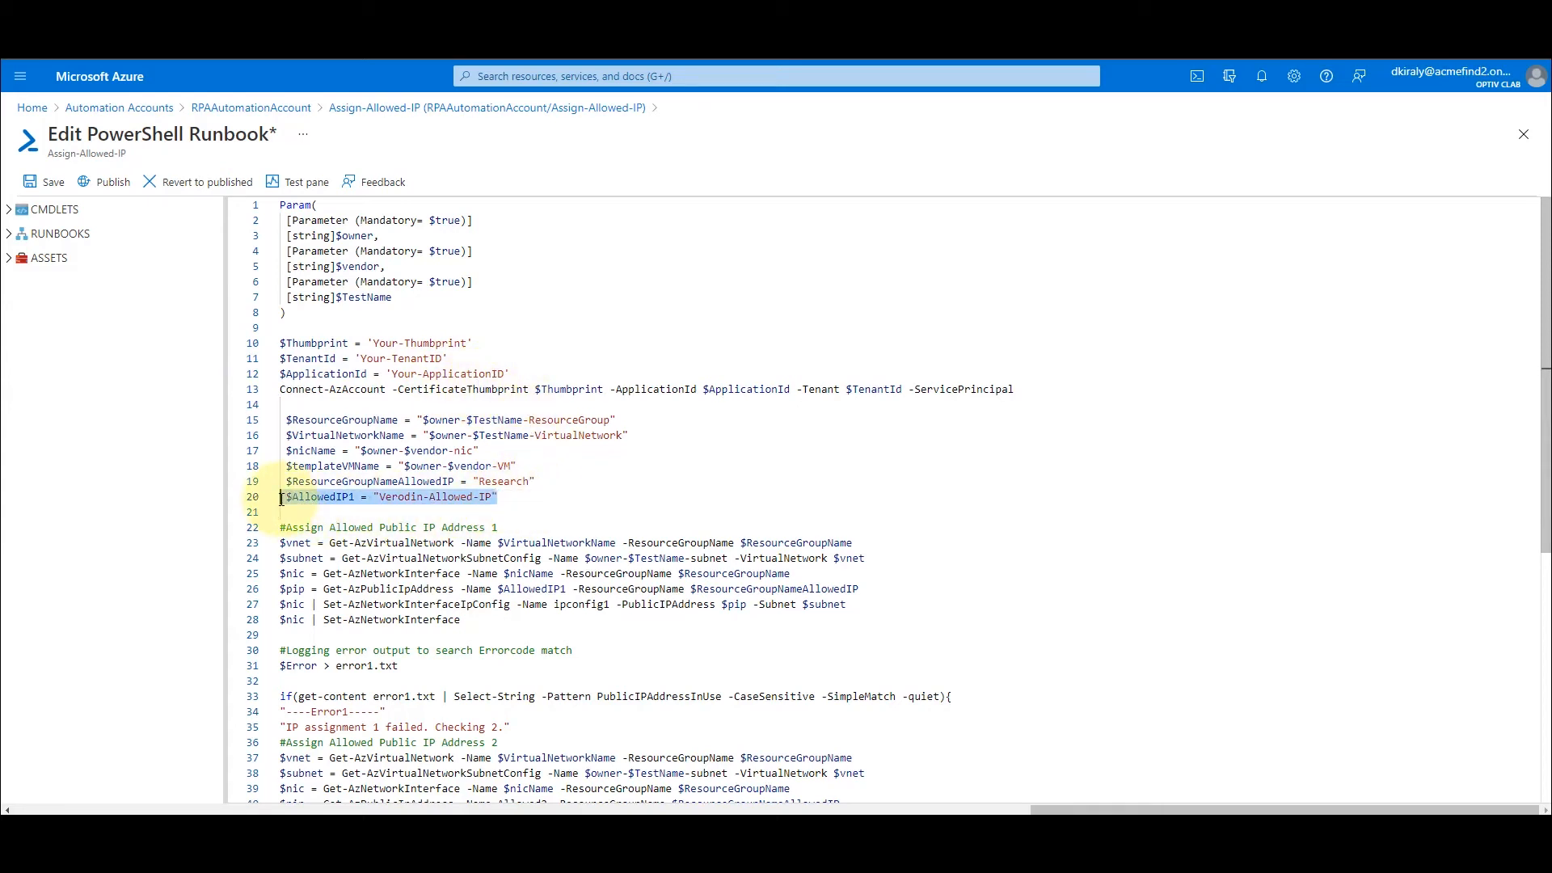
scroll(476, 475, down, 2)
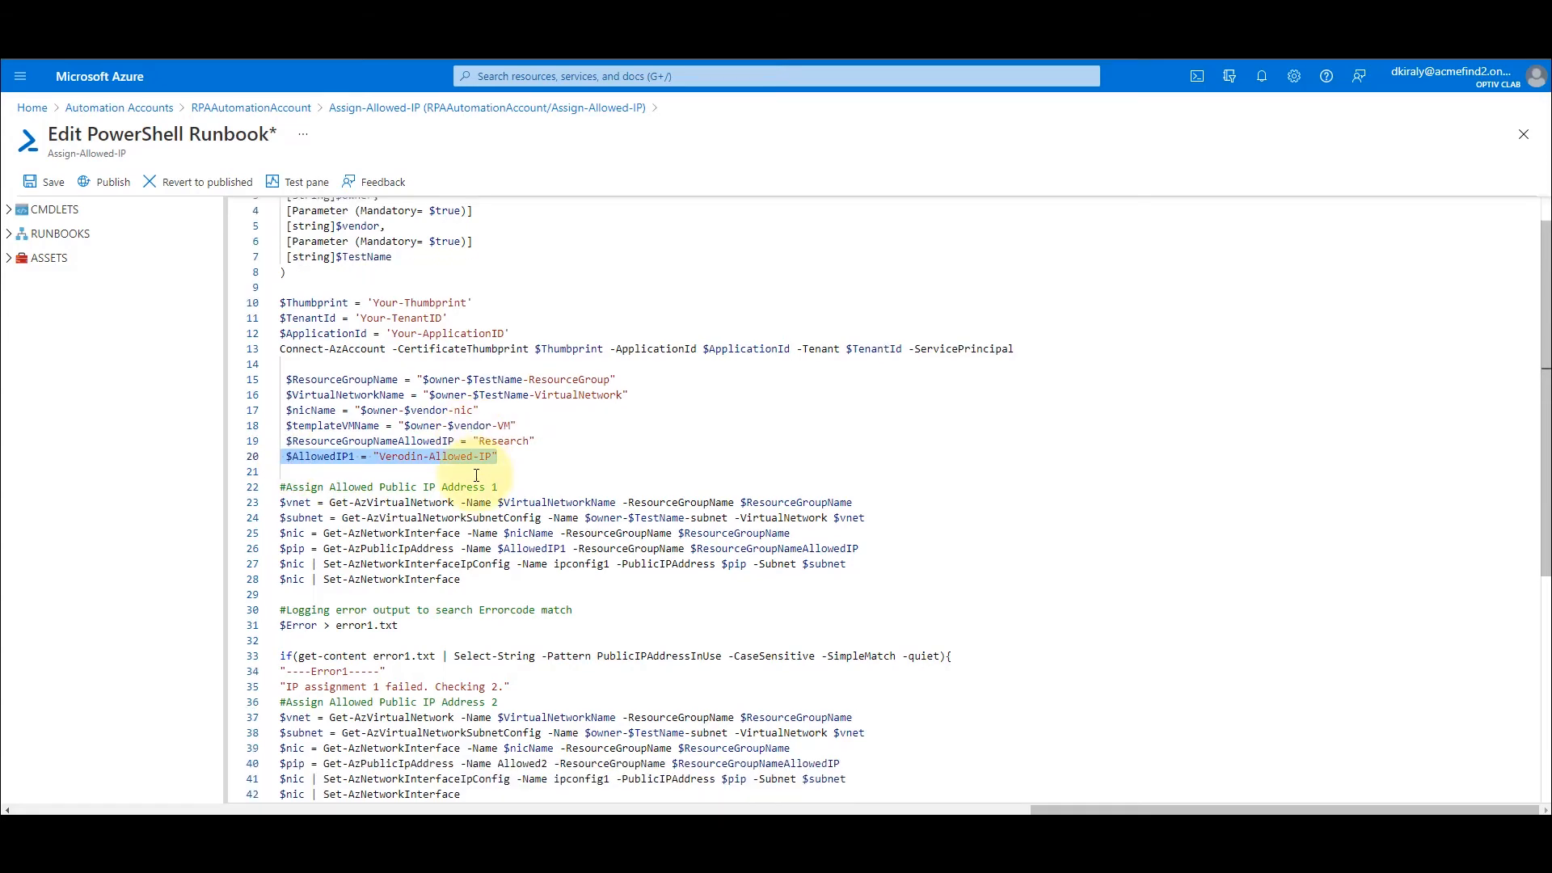
scroll(476, 477, down, 1)
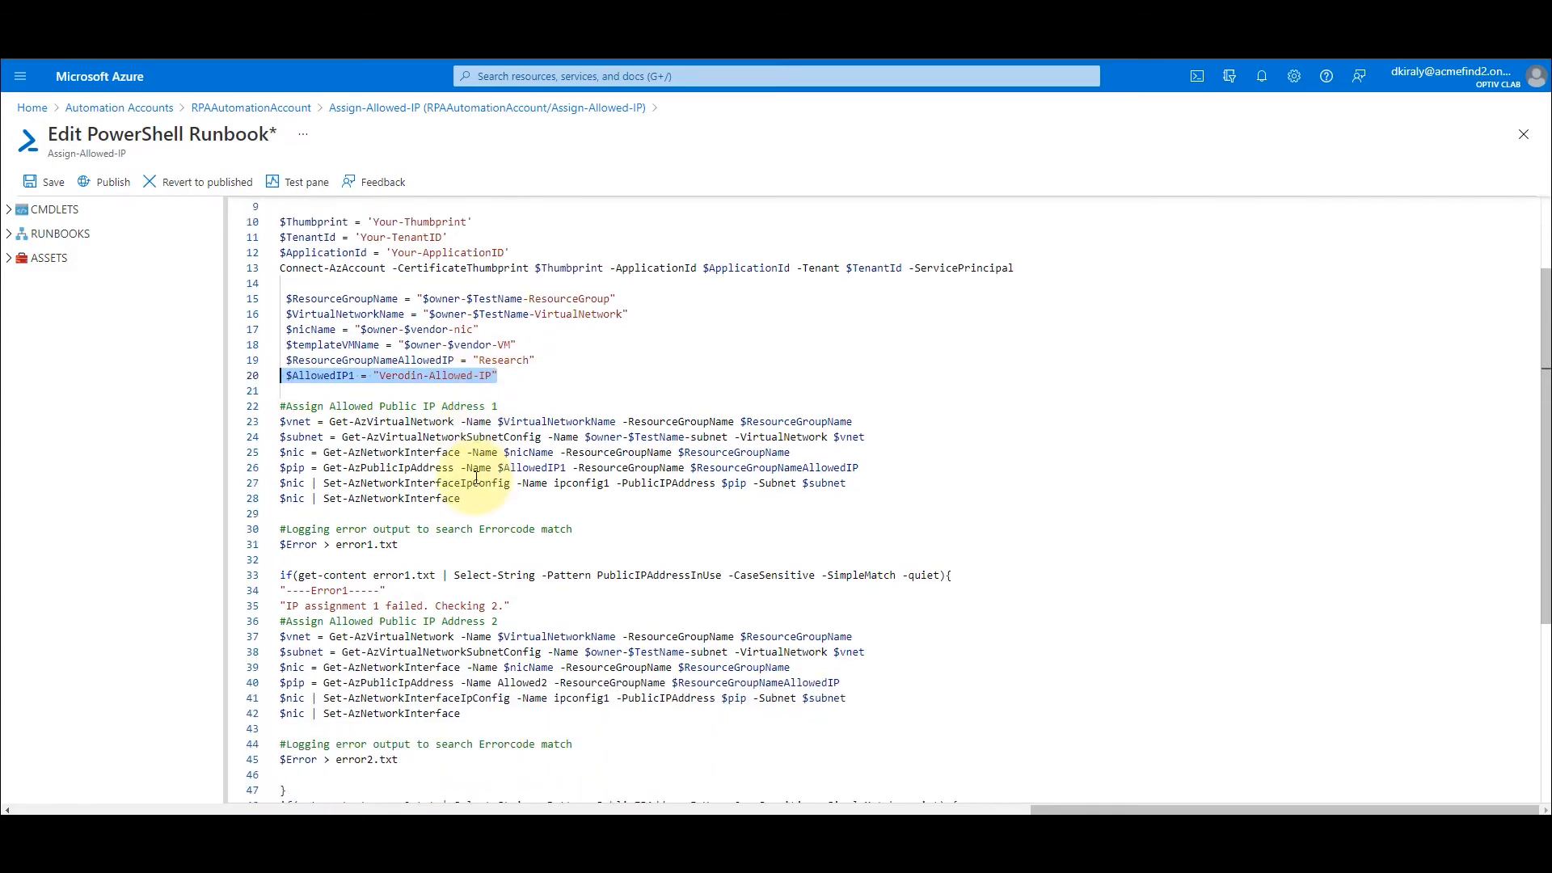
scroll(441, 555, down, 1)
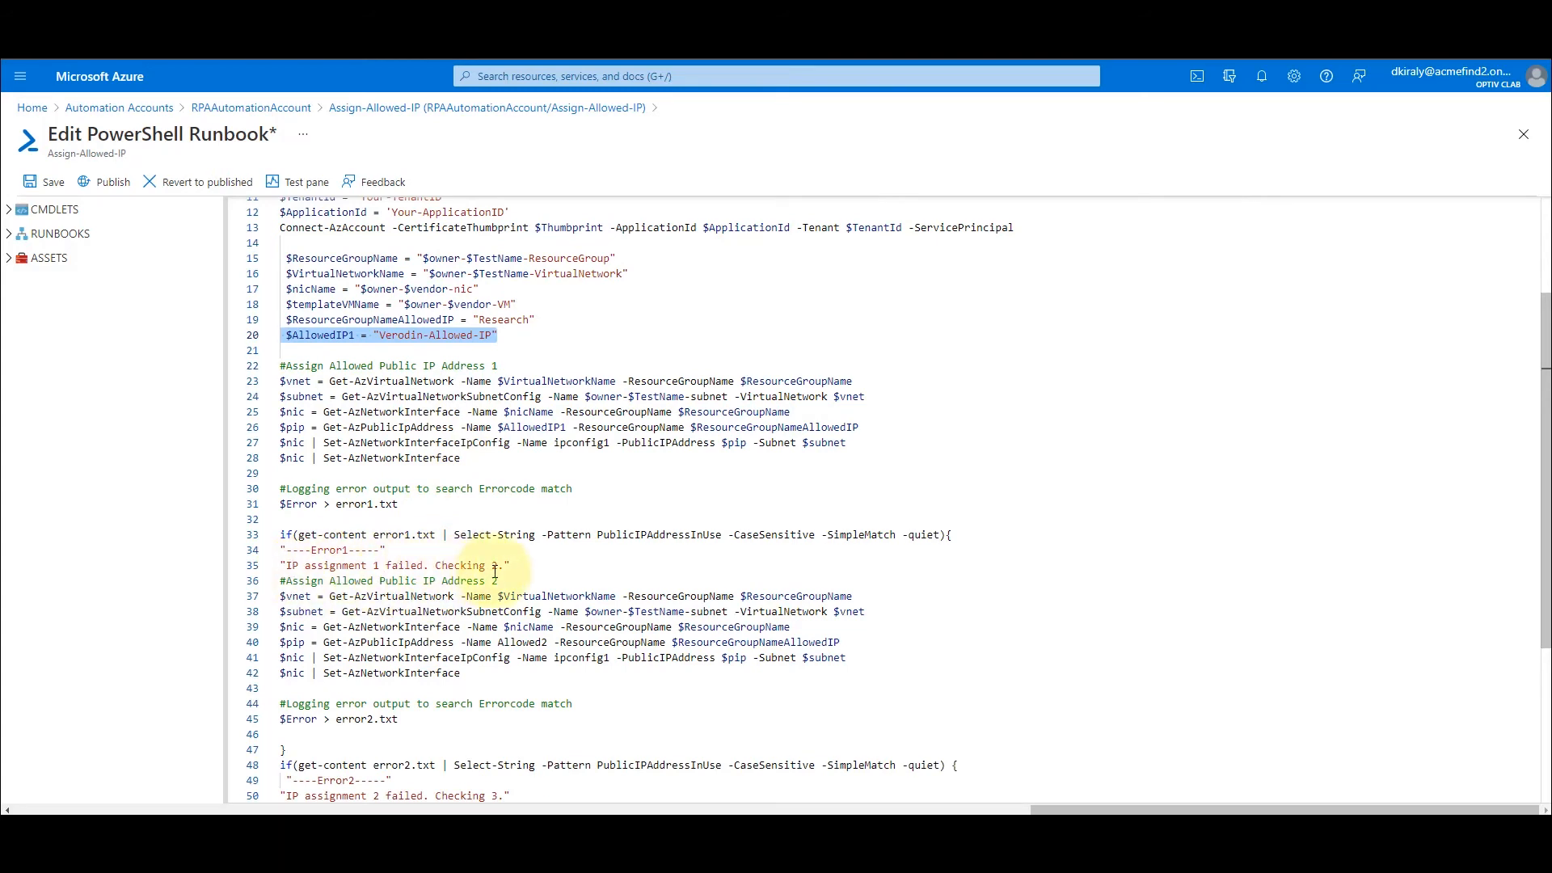
scroll(498, 582, down, 1)
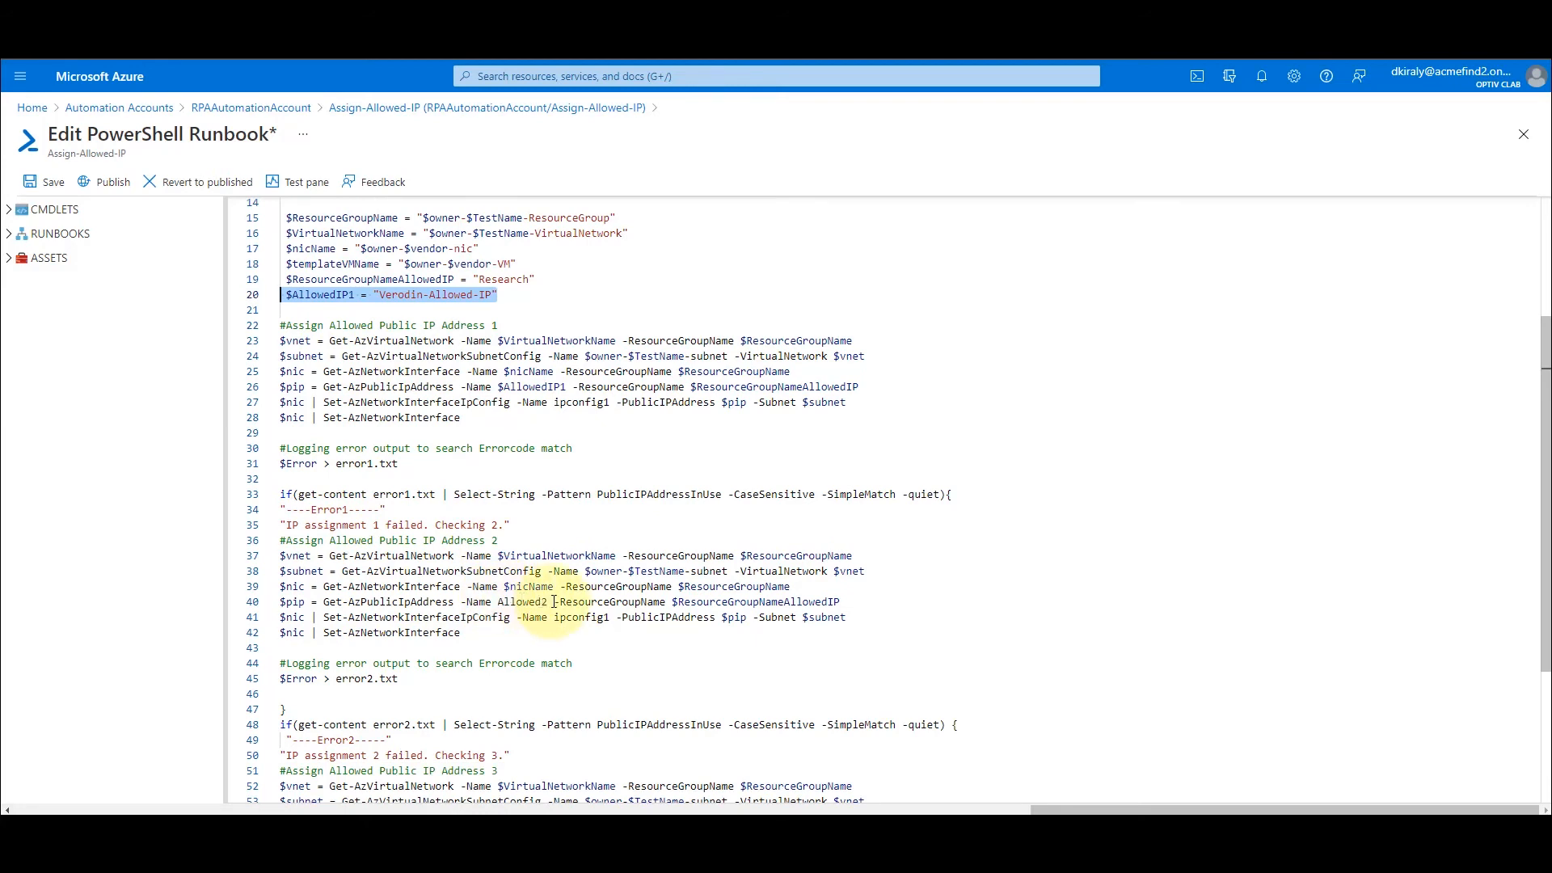
Examine the runbook's fallback assignments, highlighting the Allowed2 and Allowed3 names, the second failure message and the "Job Failed" message.
drag(551, 603, 463, 603)
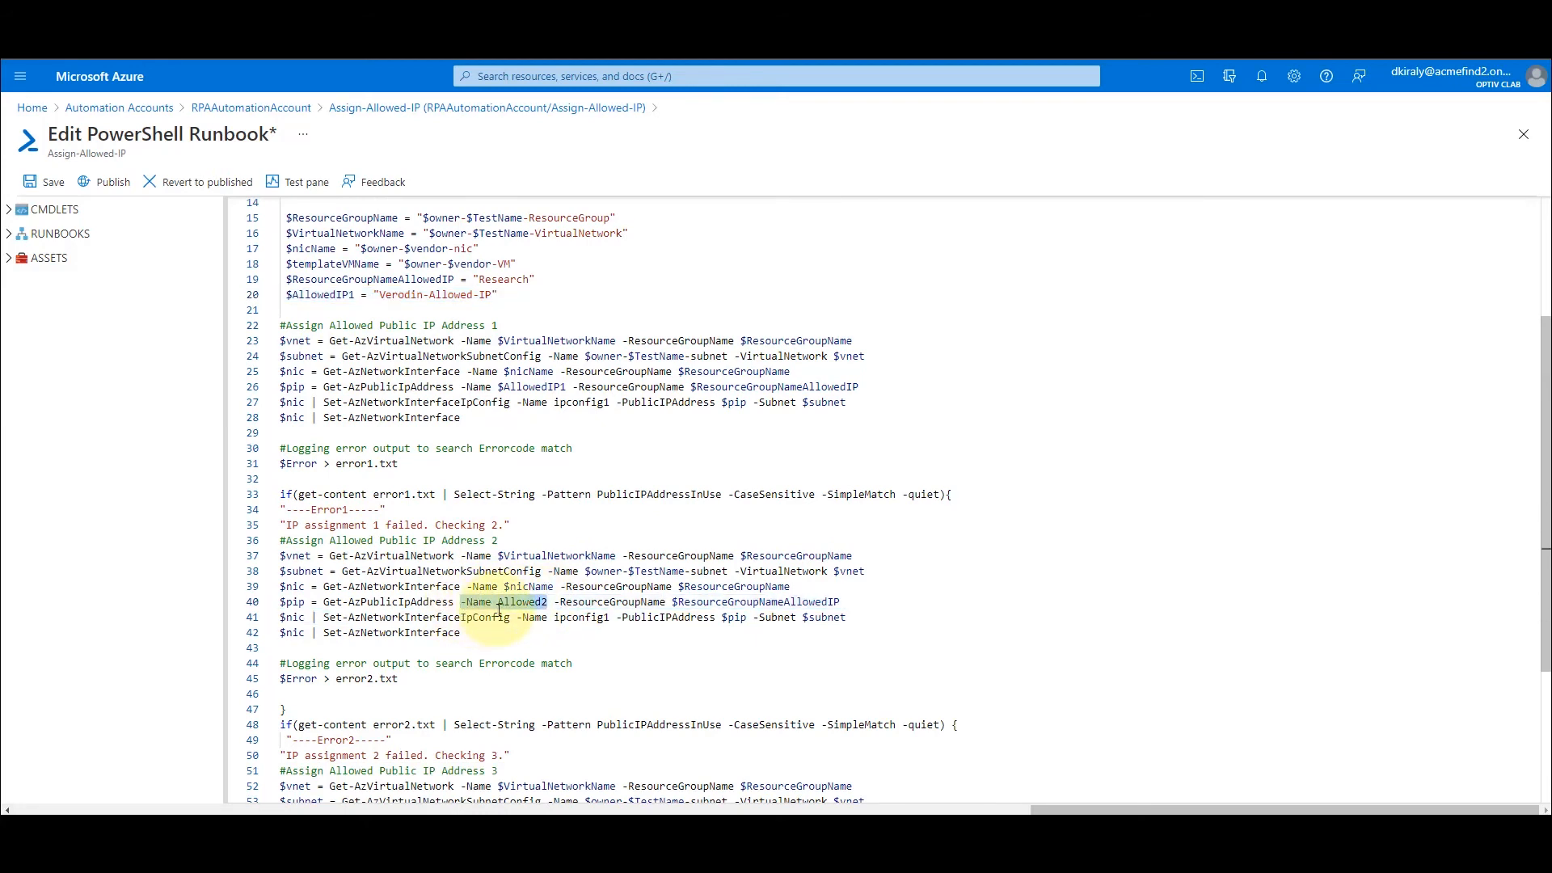
scroll(485, 615, down, 3)
drag(511, 595, 281, 602)
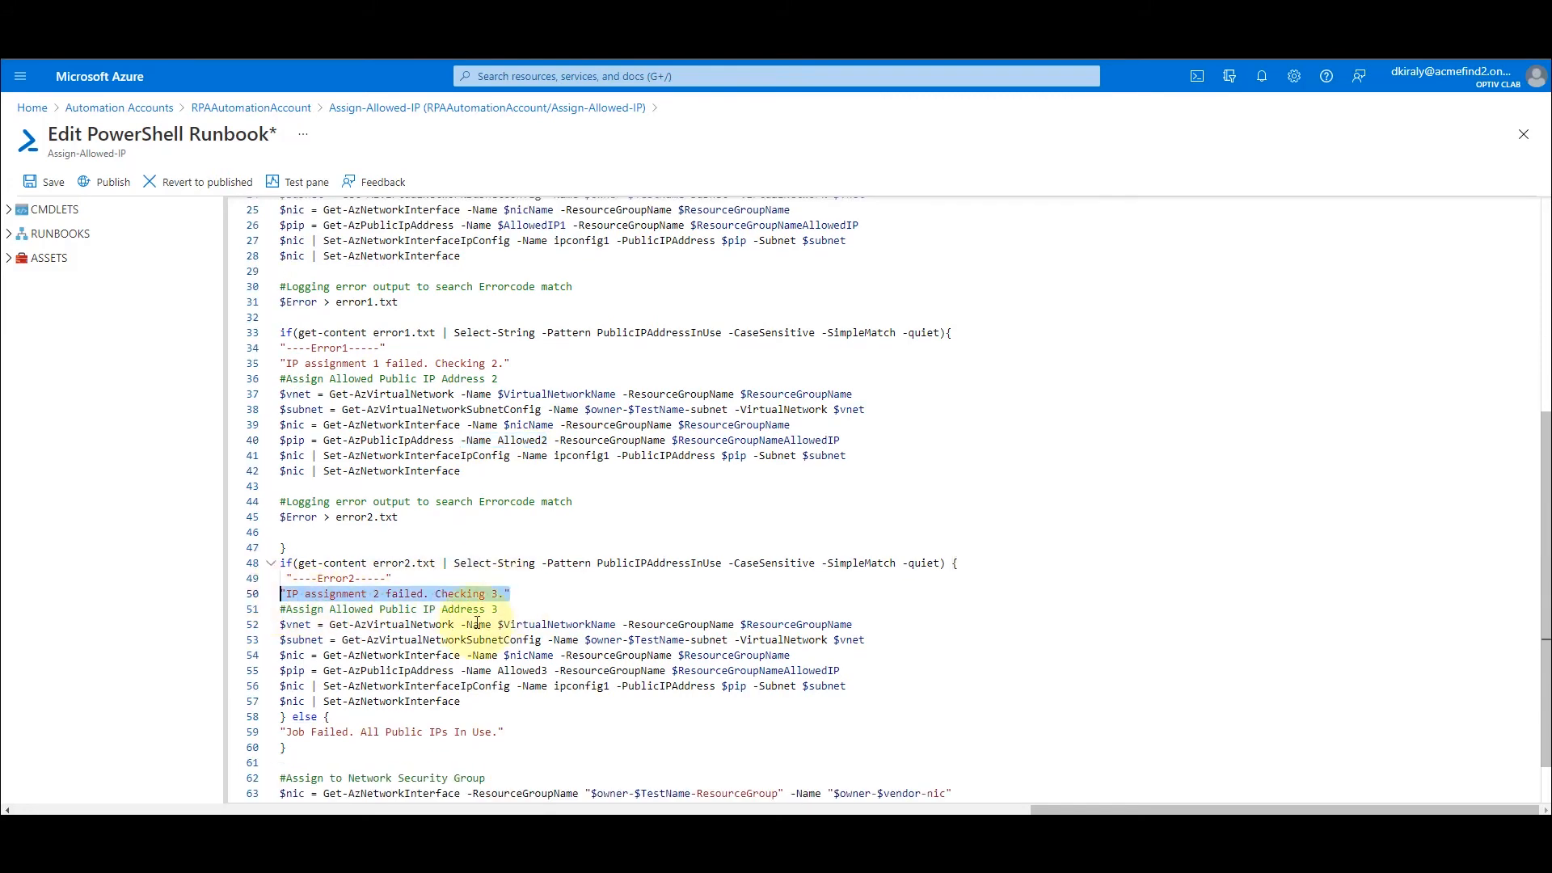
scroll(534, 622, down, 1)
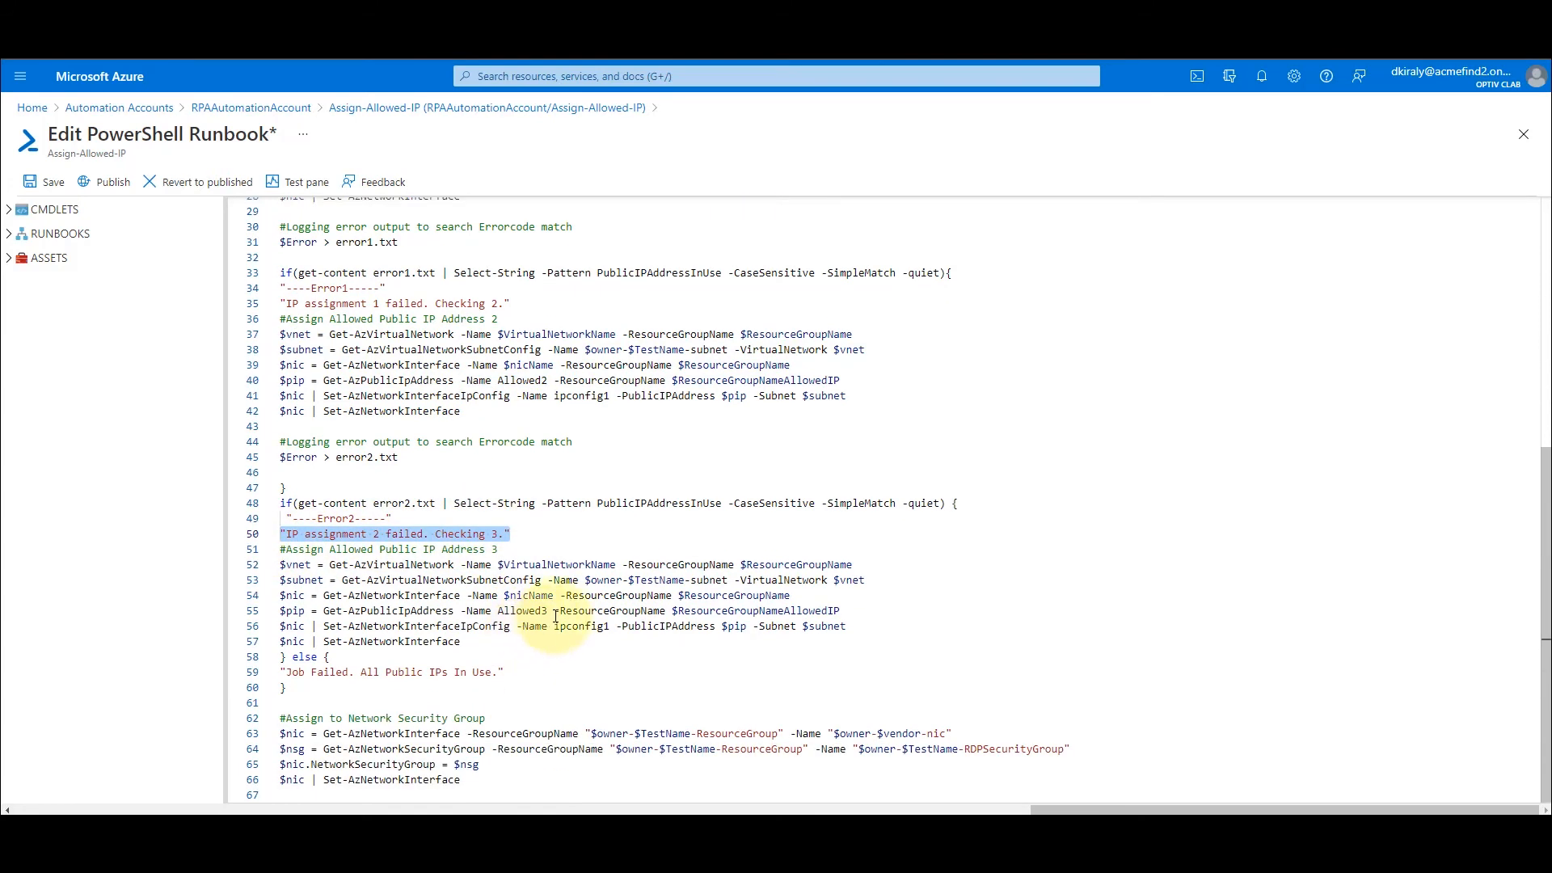
drag(548, 611, 459, 610)
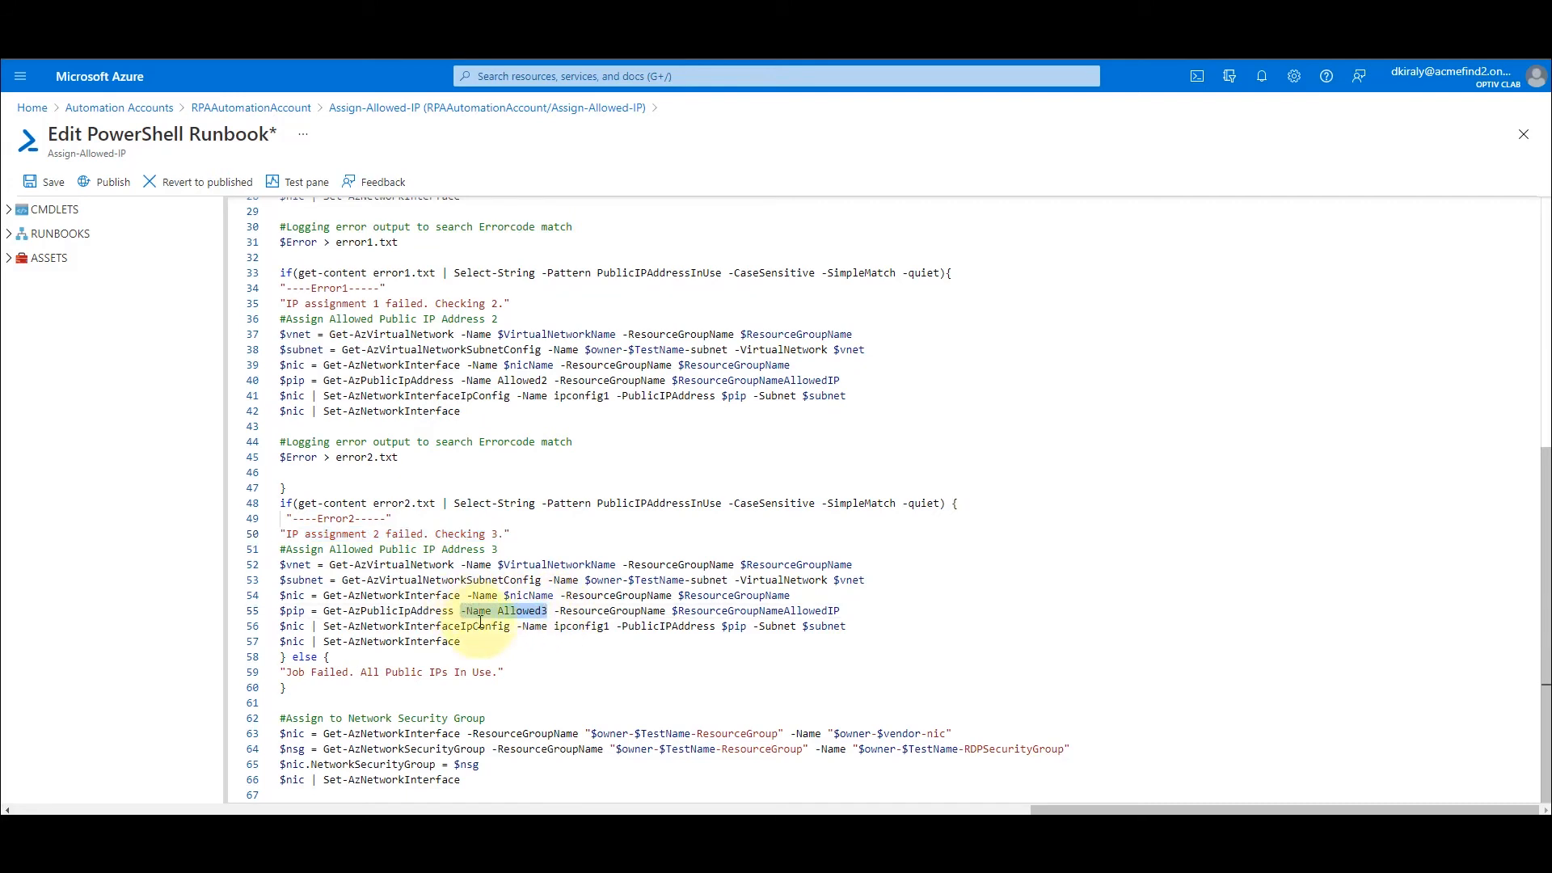
click(518, 675)
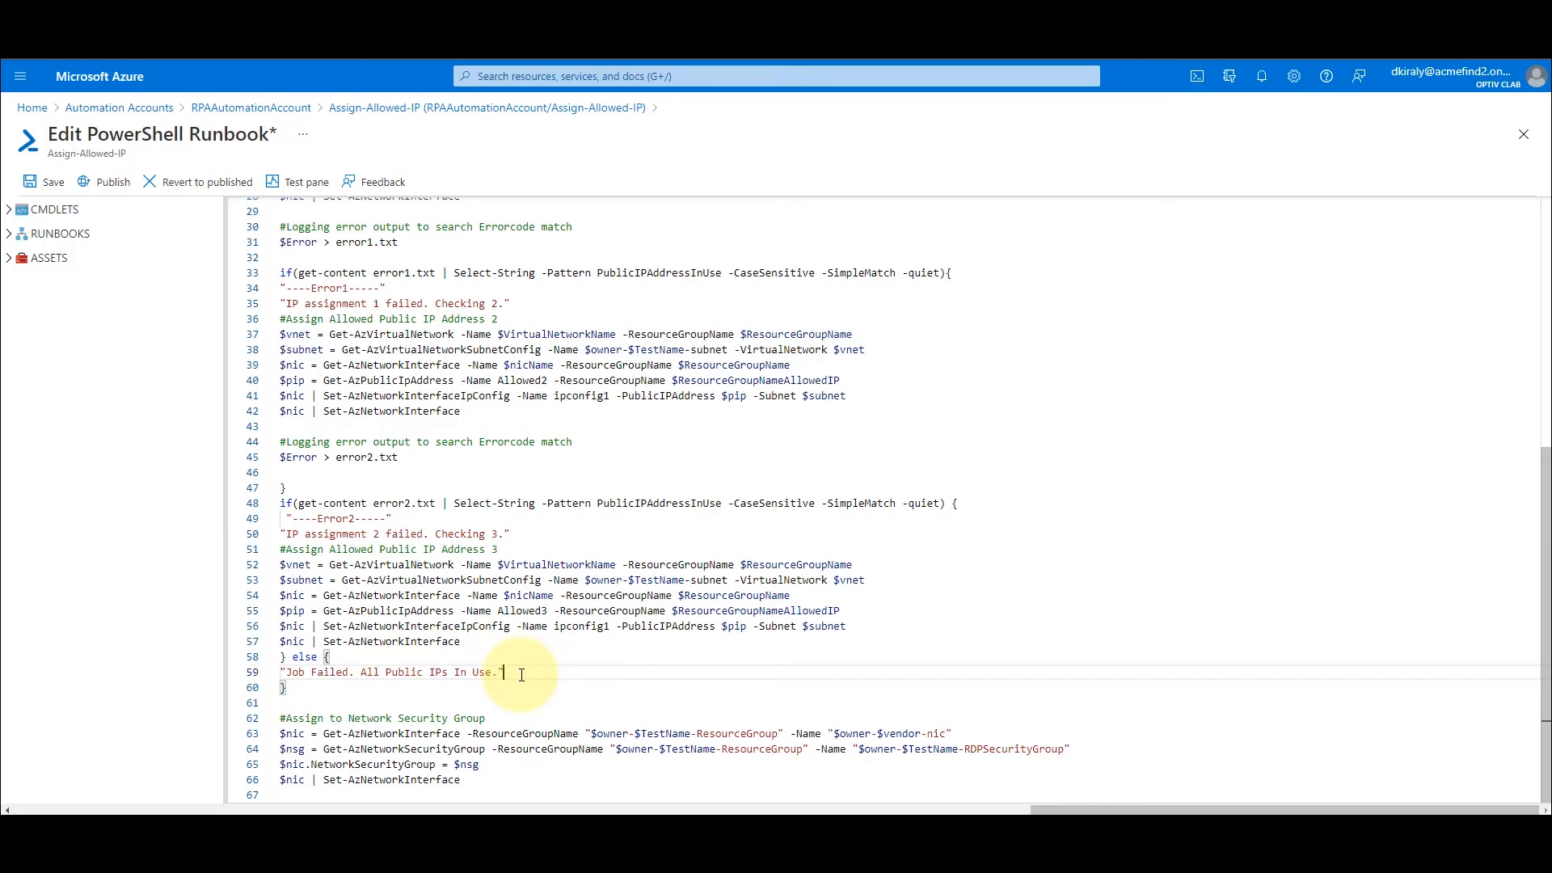
drag(521, 673, 272, 683)
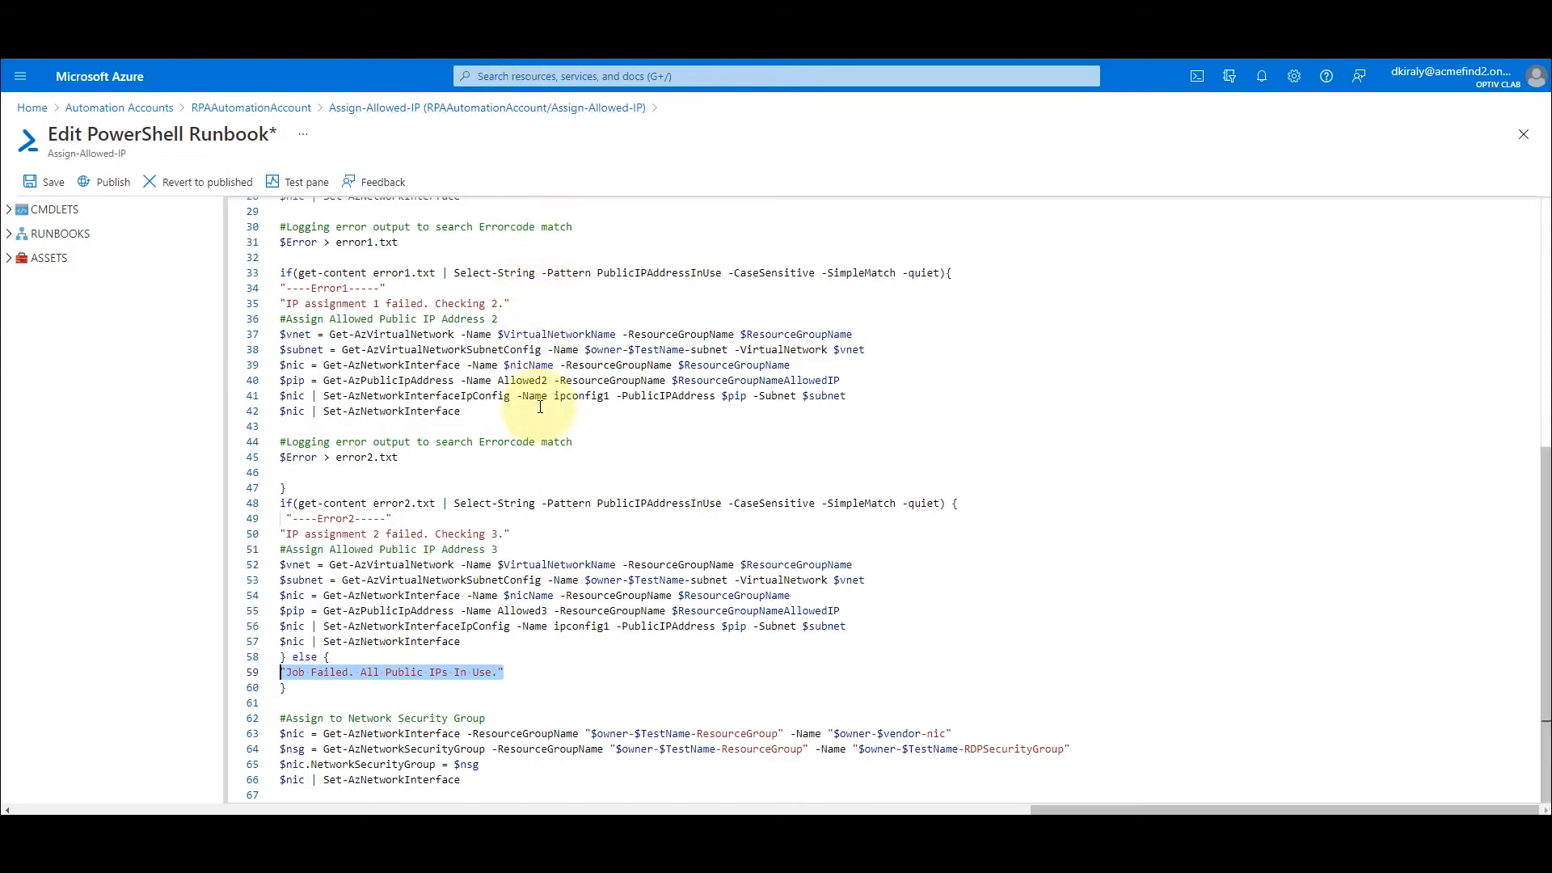
Return to the runbook's variable definitions and highlight the $ResourceGroupNameAllowedIP line.
scroll(547, 469, up, 2)
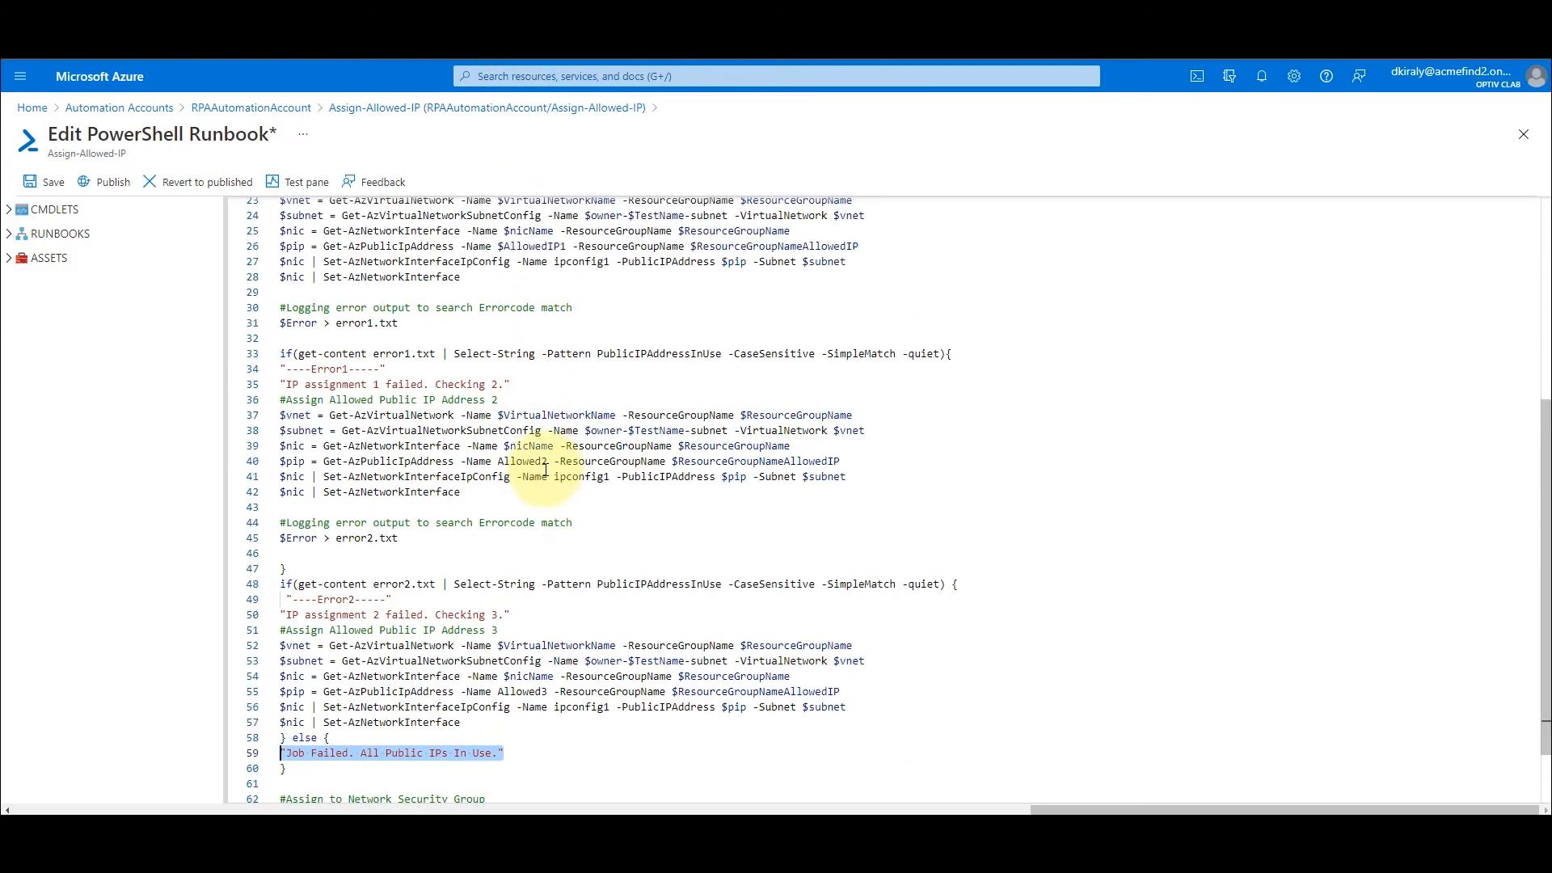
scroll(547, 469, up, 2)
scroll(545, 470, up, 1)
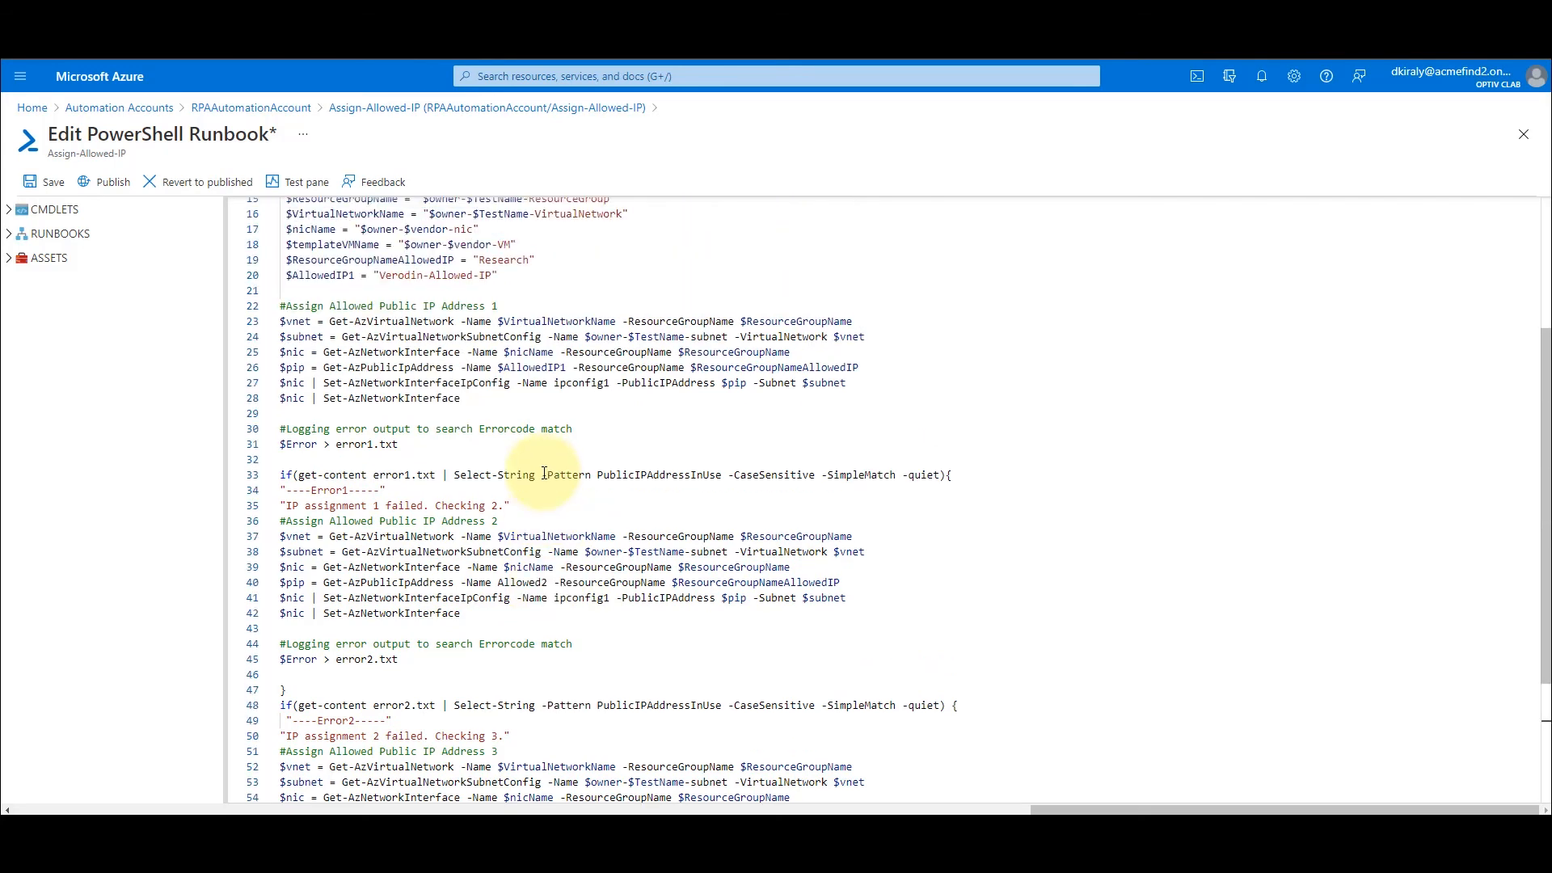
scroll(544, 471, up, 2)
drag(542, 341, 299, 342)
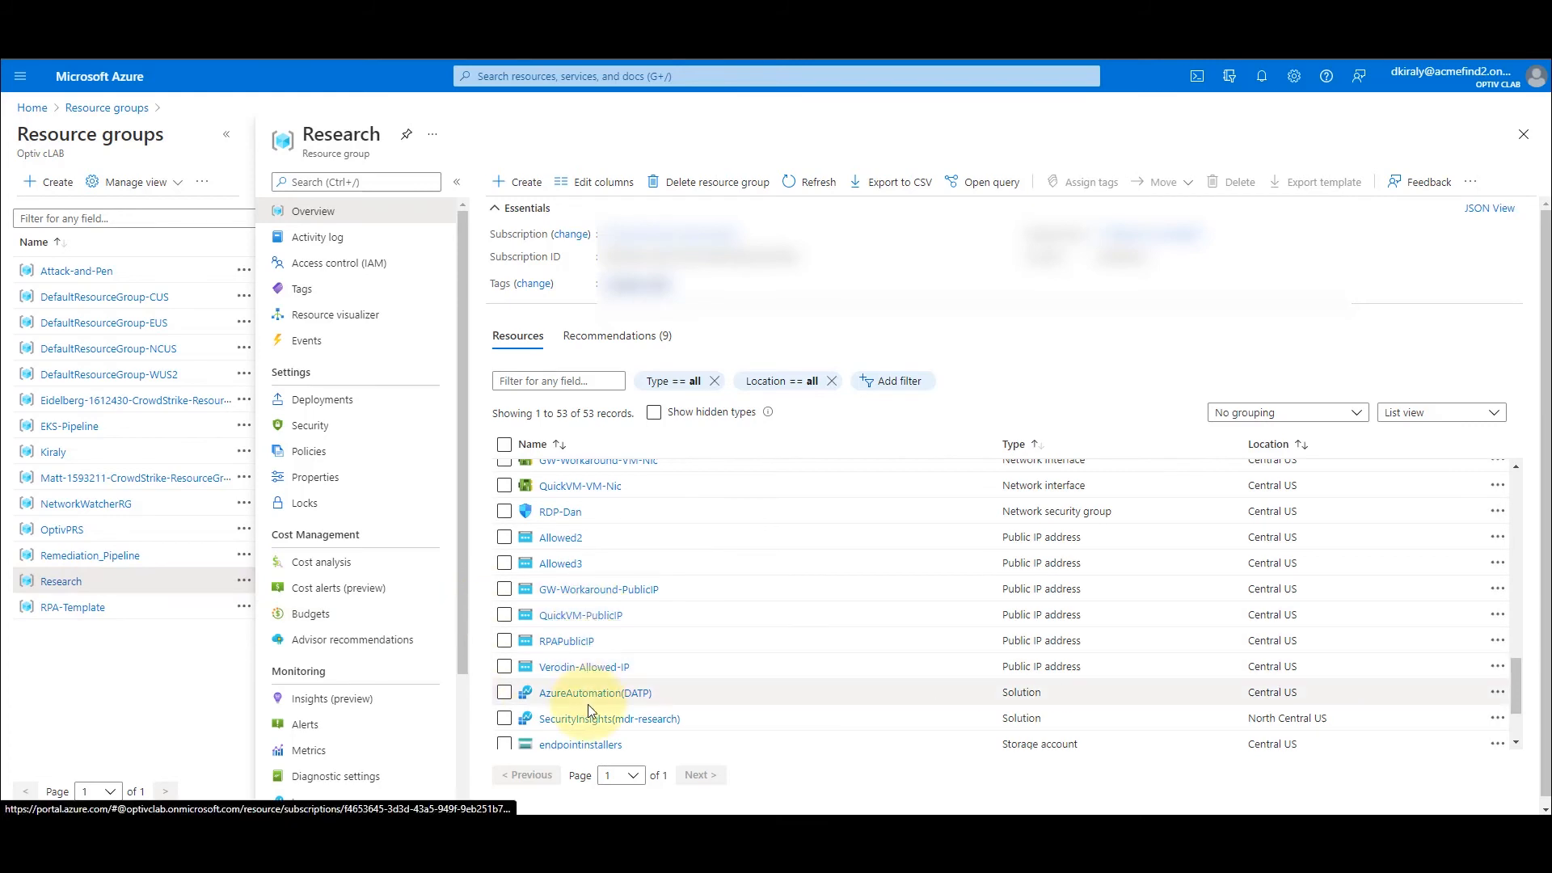
In the Research resource group, inspect the Verodin-Allowed-IP, Allowed2 and Allowed3 public IP address resources.
click(588, 679)
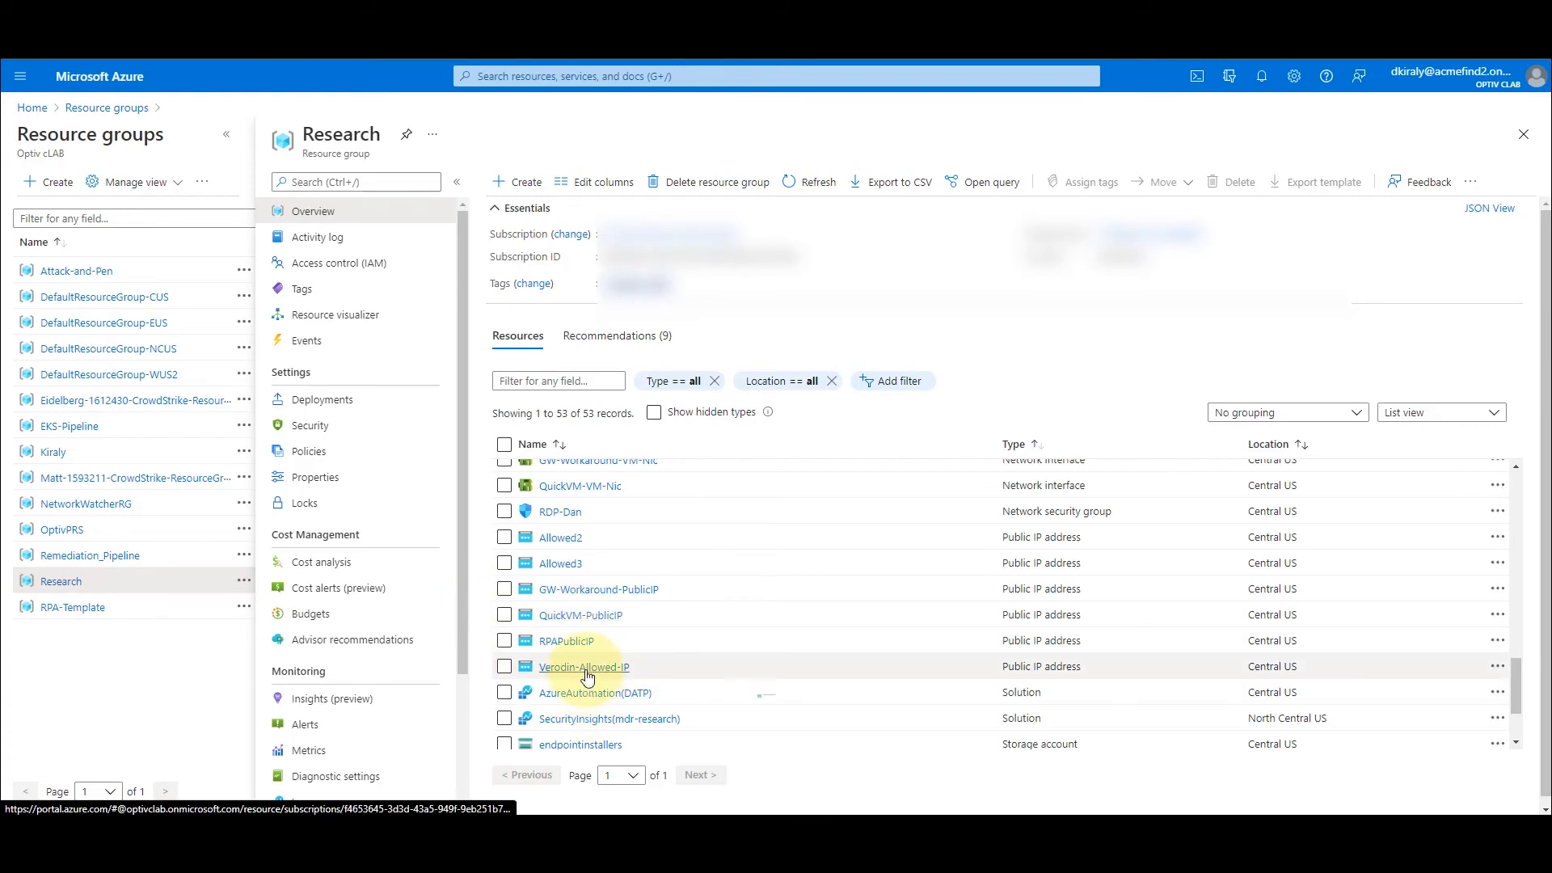
mouse_move(587, 679)
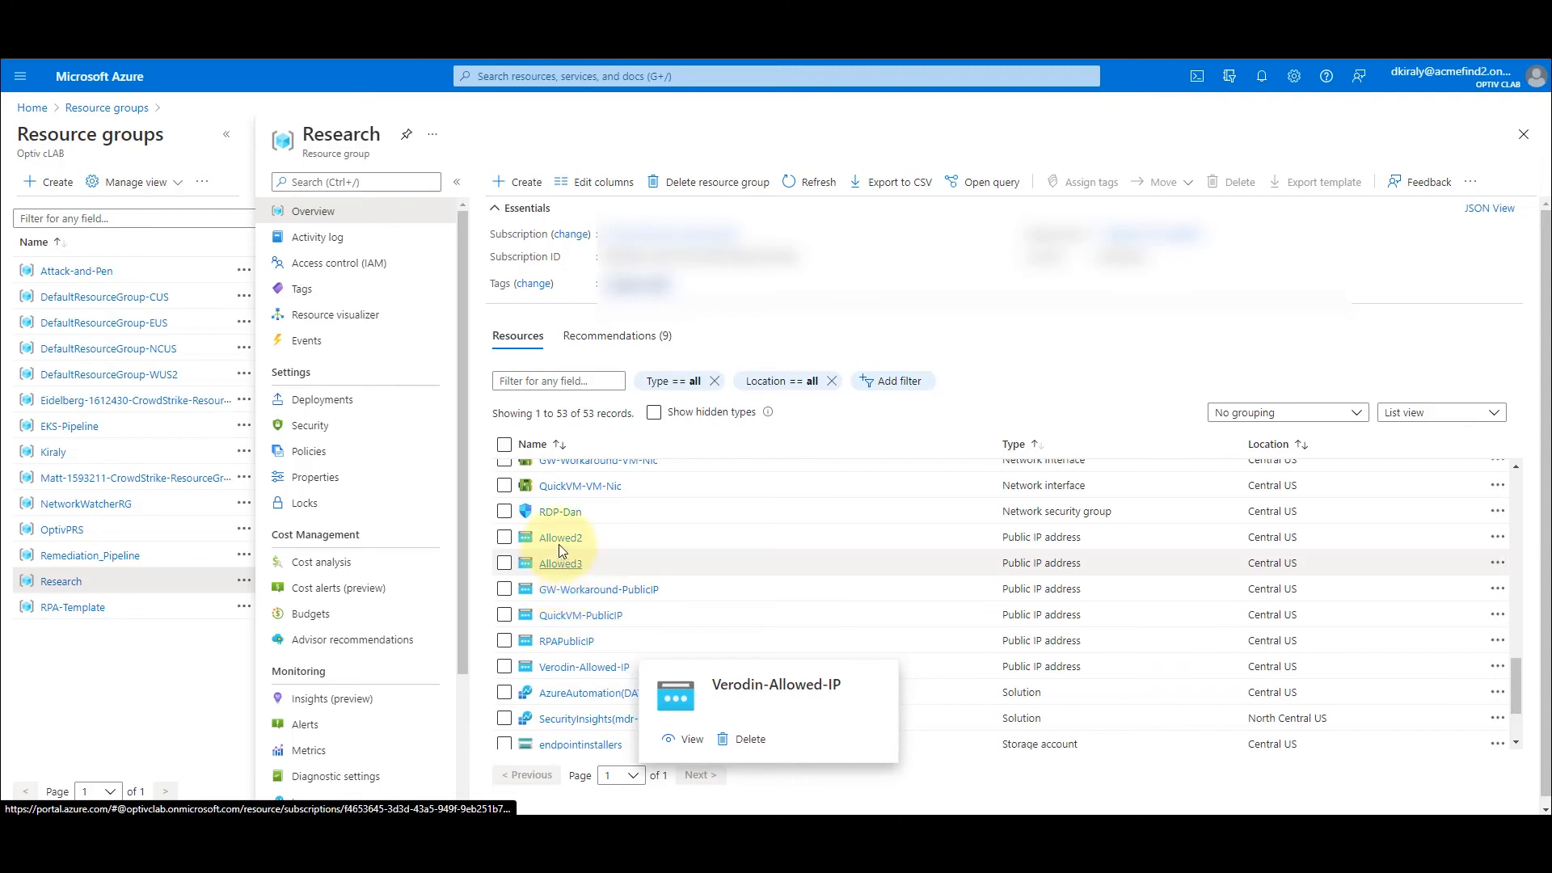
mouse_move(562, 547)
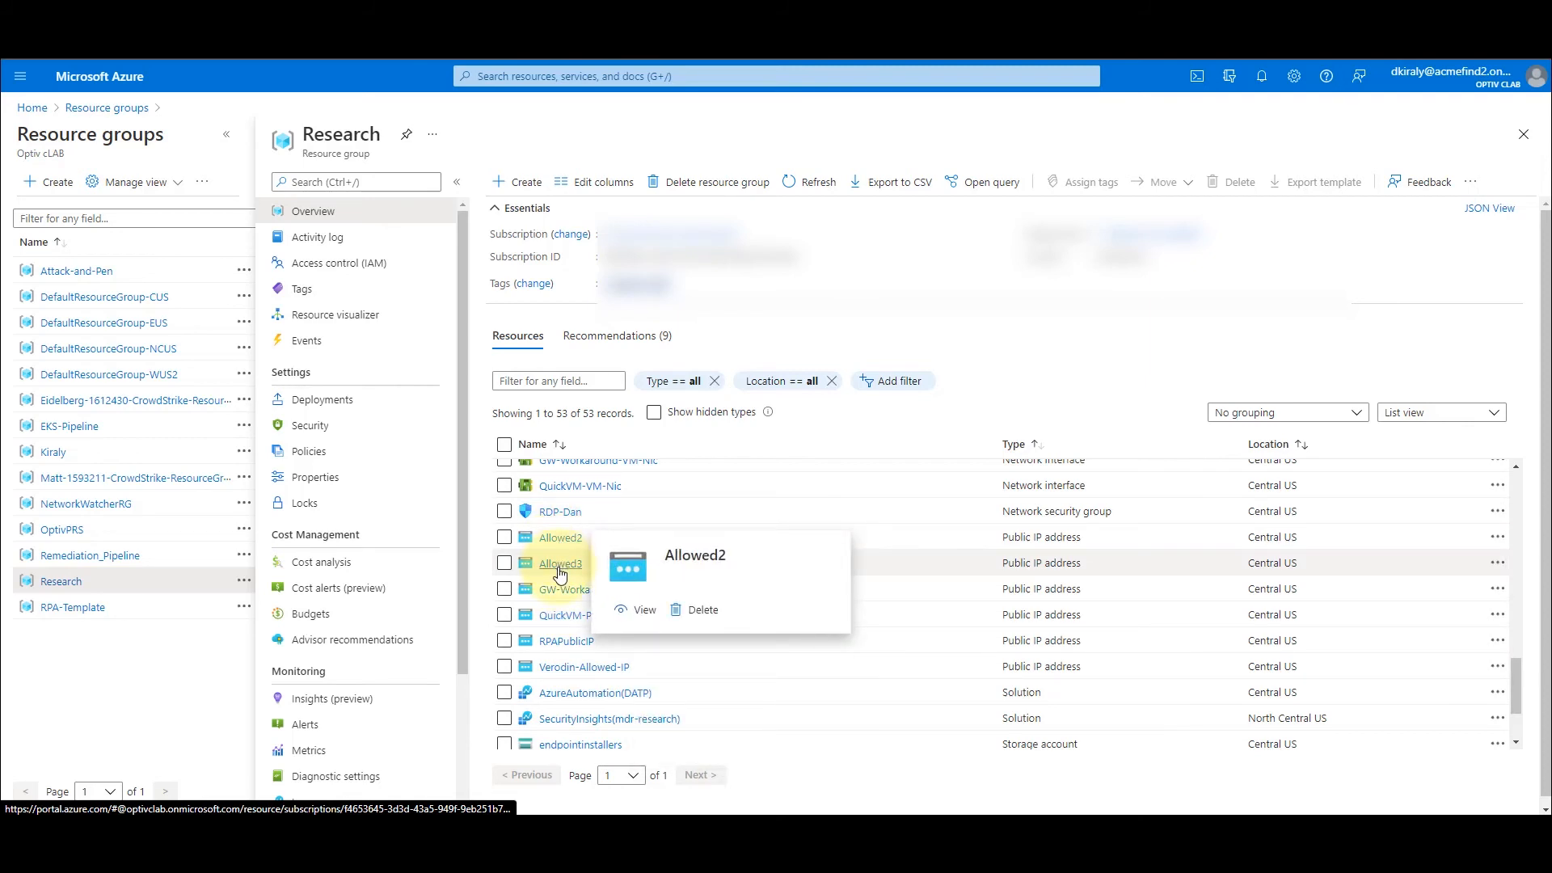
mouse_move(560, 574)
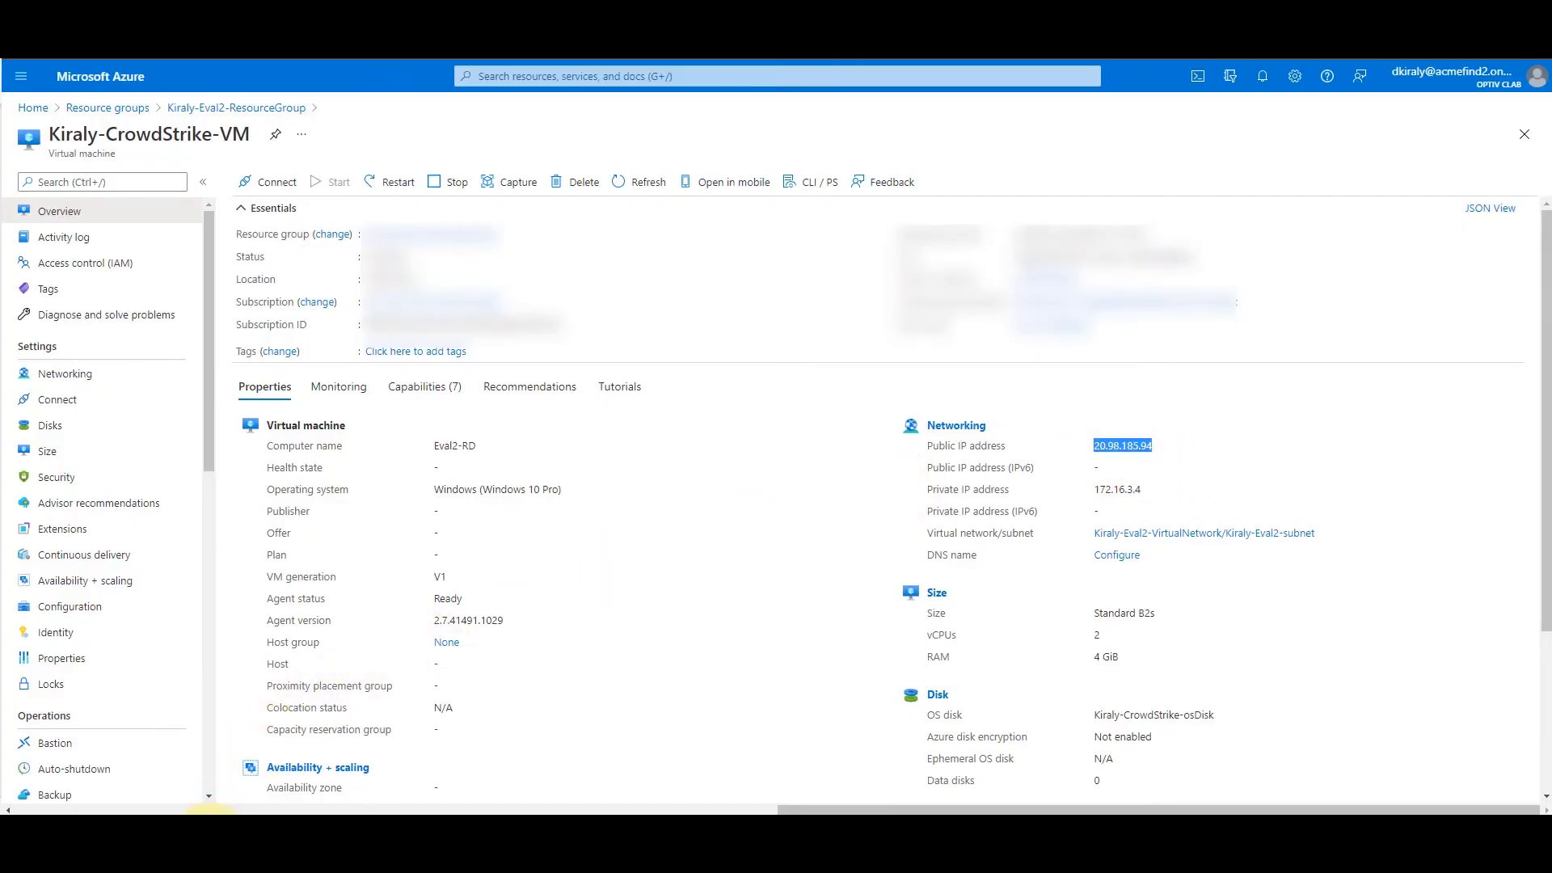
Open Remote Desktop Connection for 20.98.185.94, show its options and shorten the user name to Azureuser.
click(208, 811)
text(rdp)
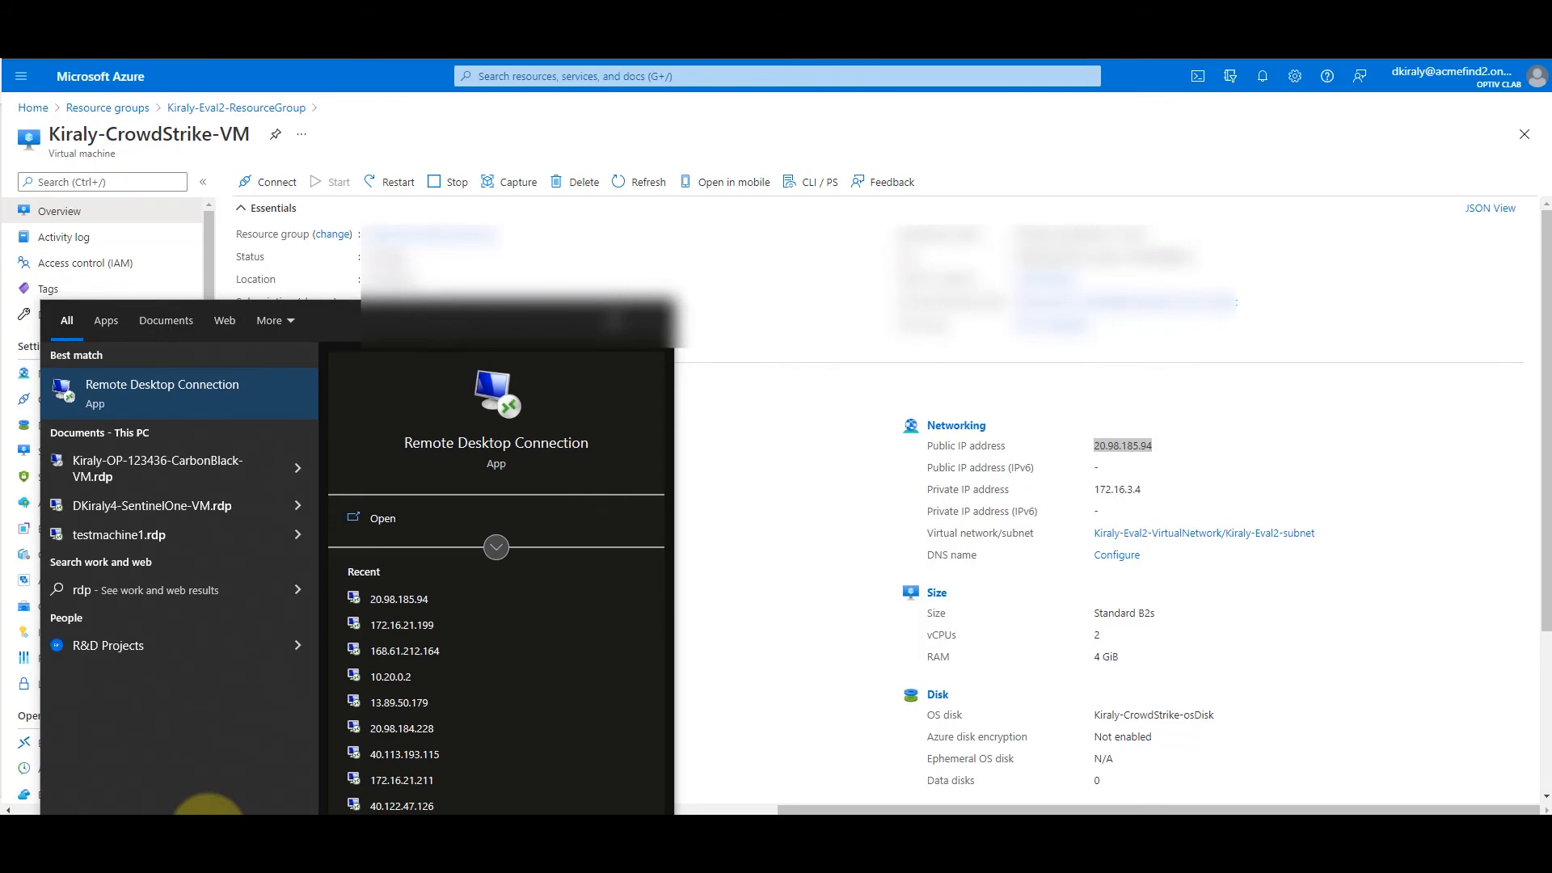
key(Return)
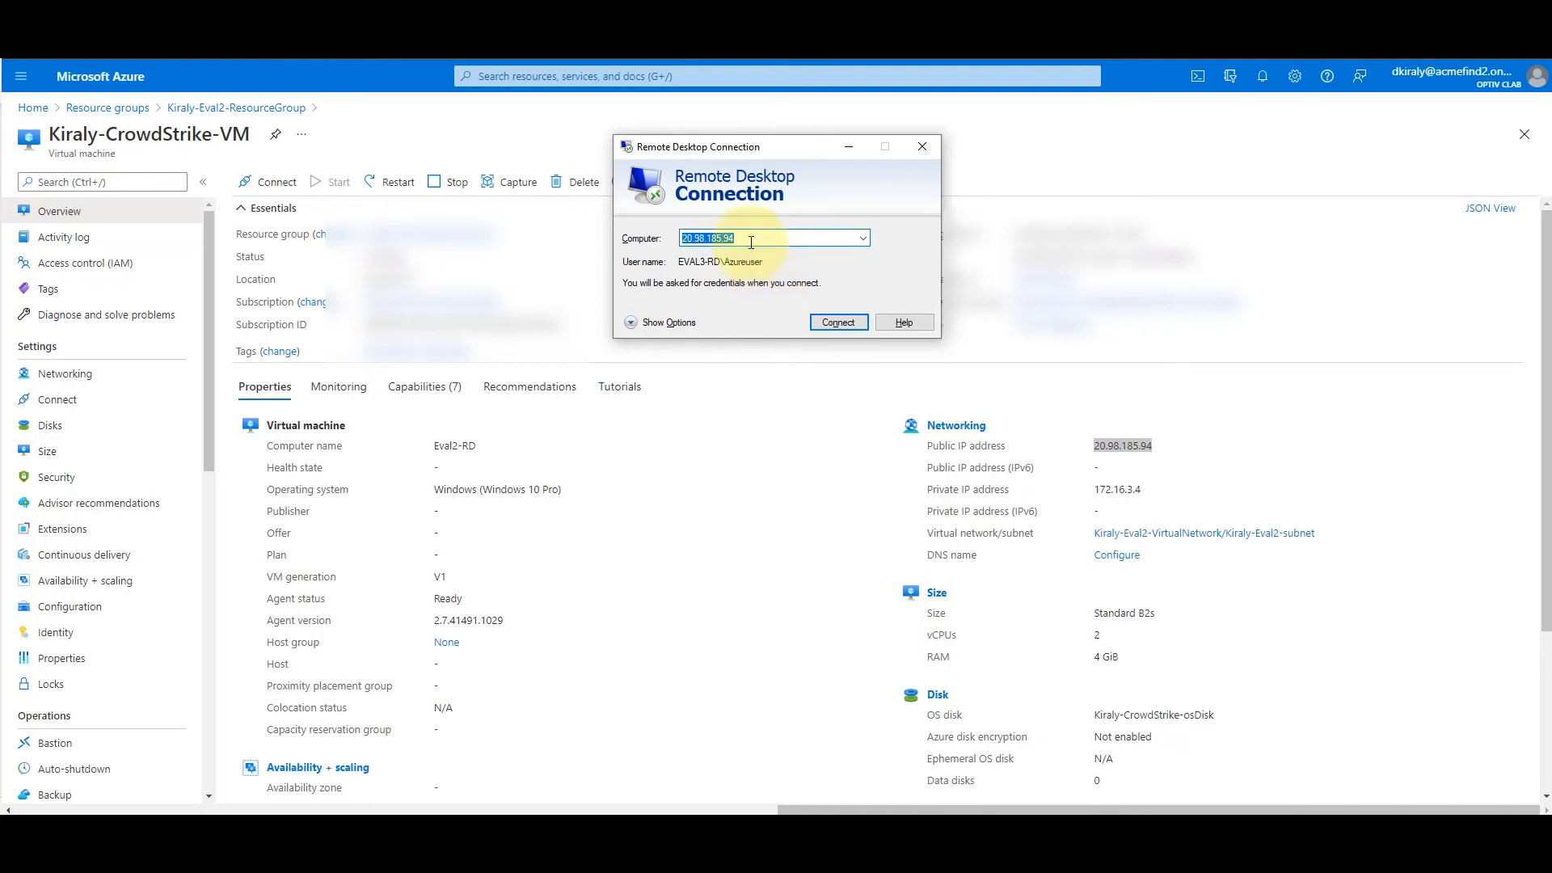
click(643, 321)
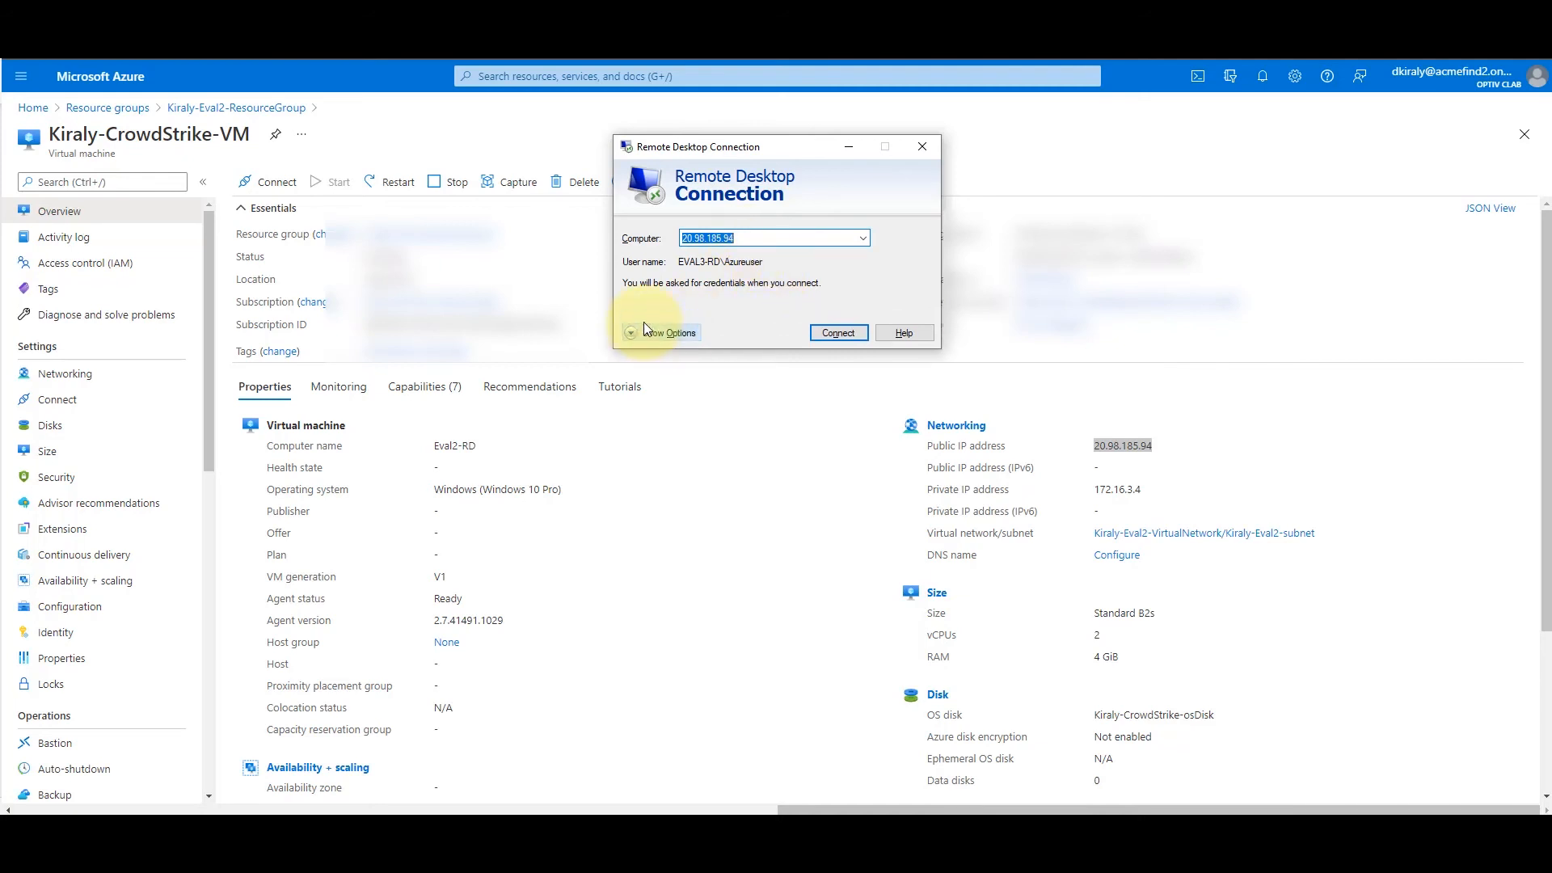
drag(781, 318, 670, 317)
key(BackSpace)
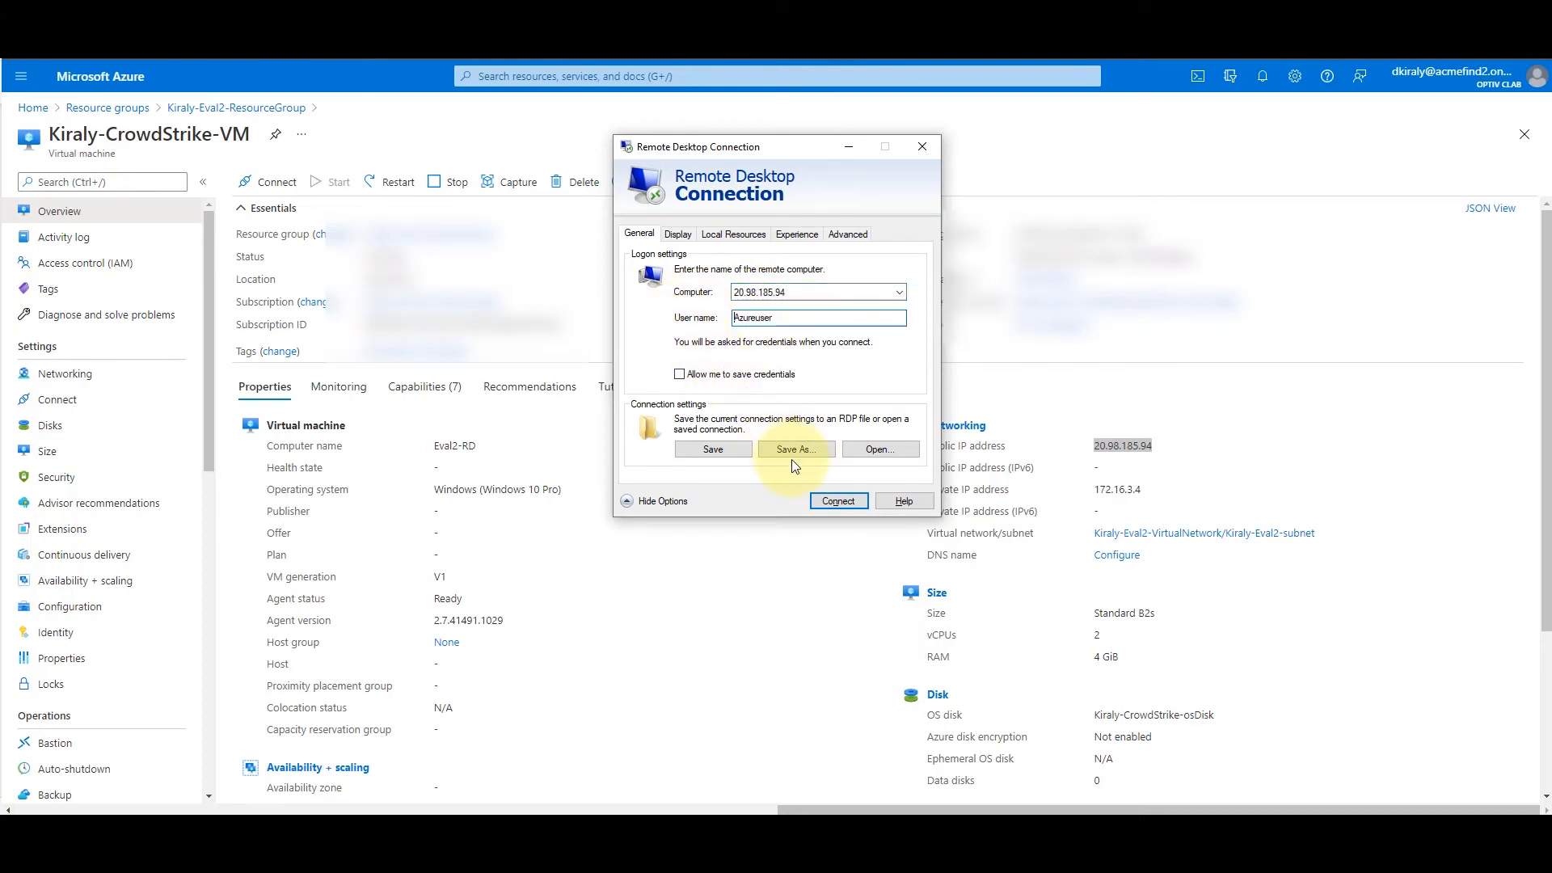
Start the remote connection to the VM and submit the account password.
click(830, 505)
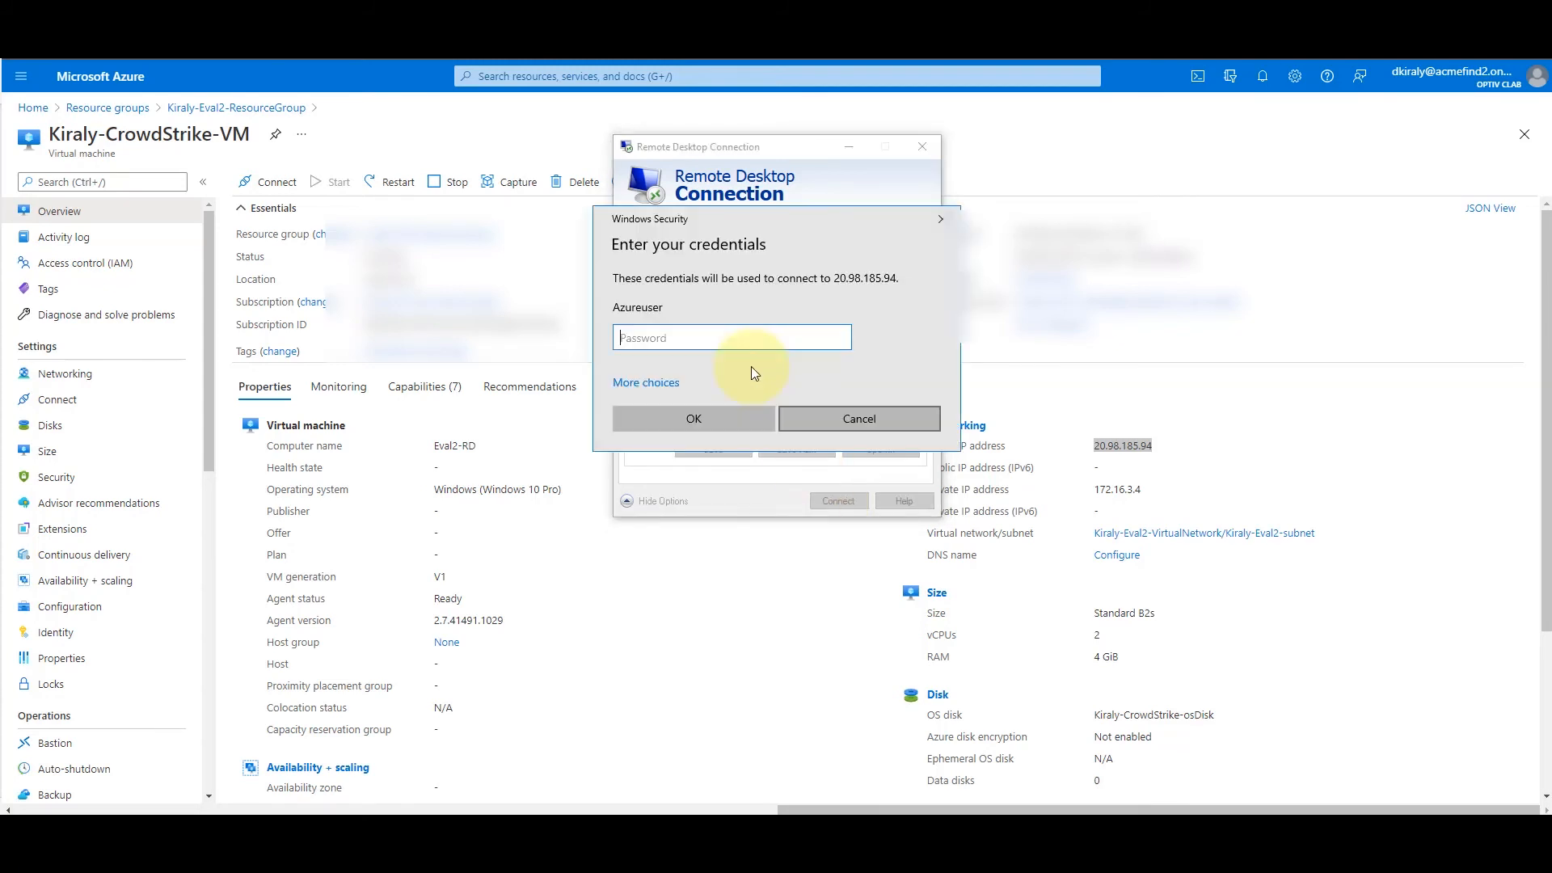
text(*)
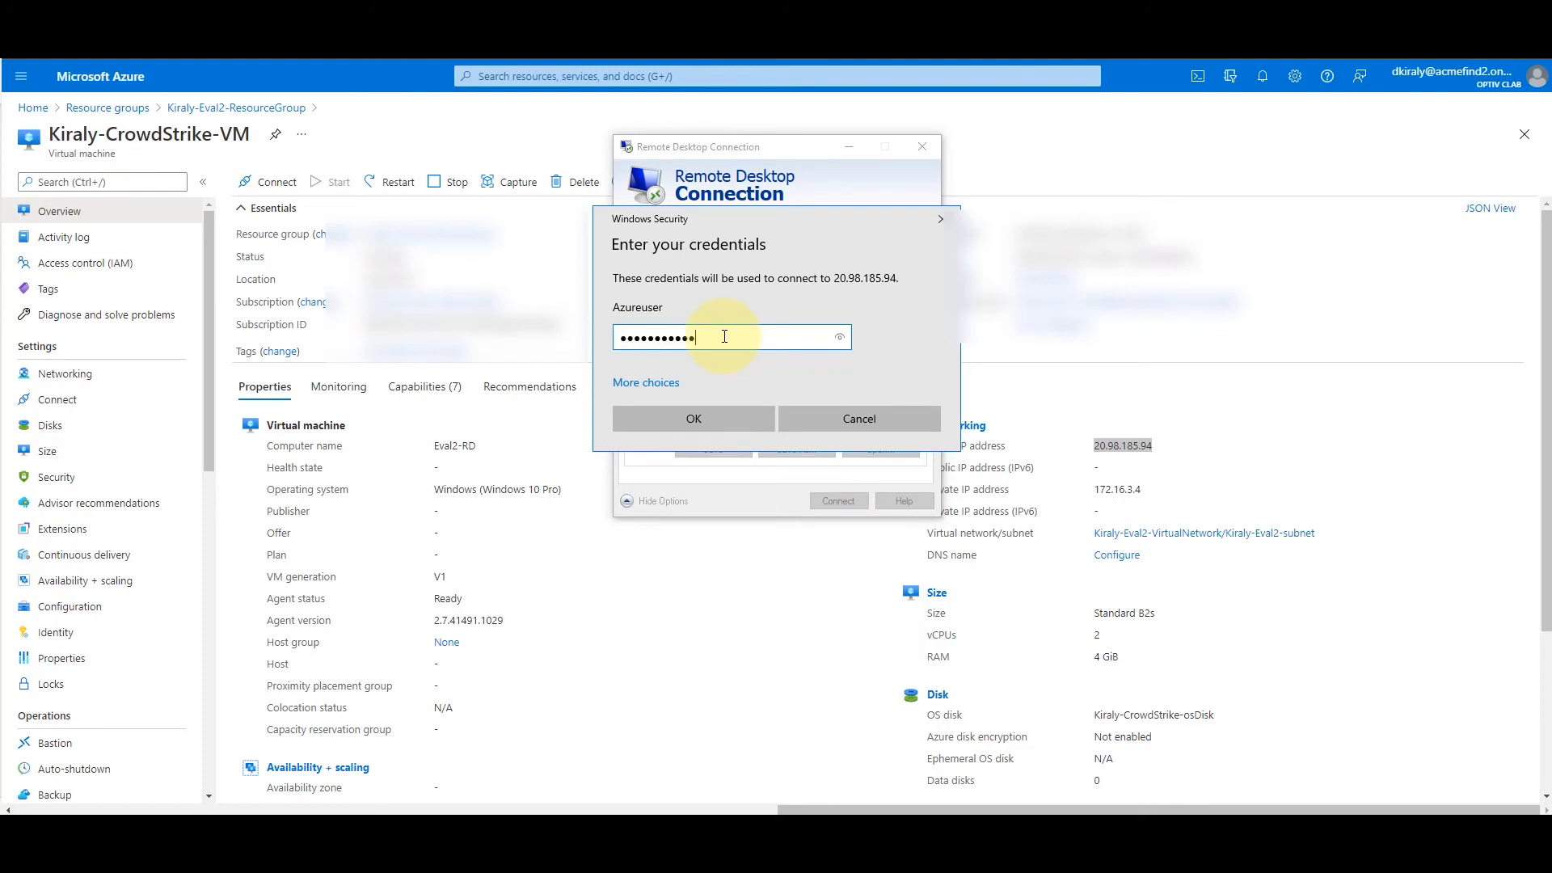
key(Return)
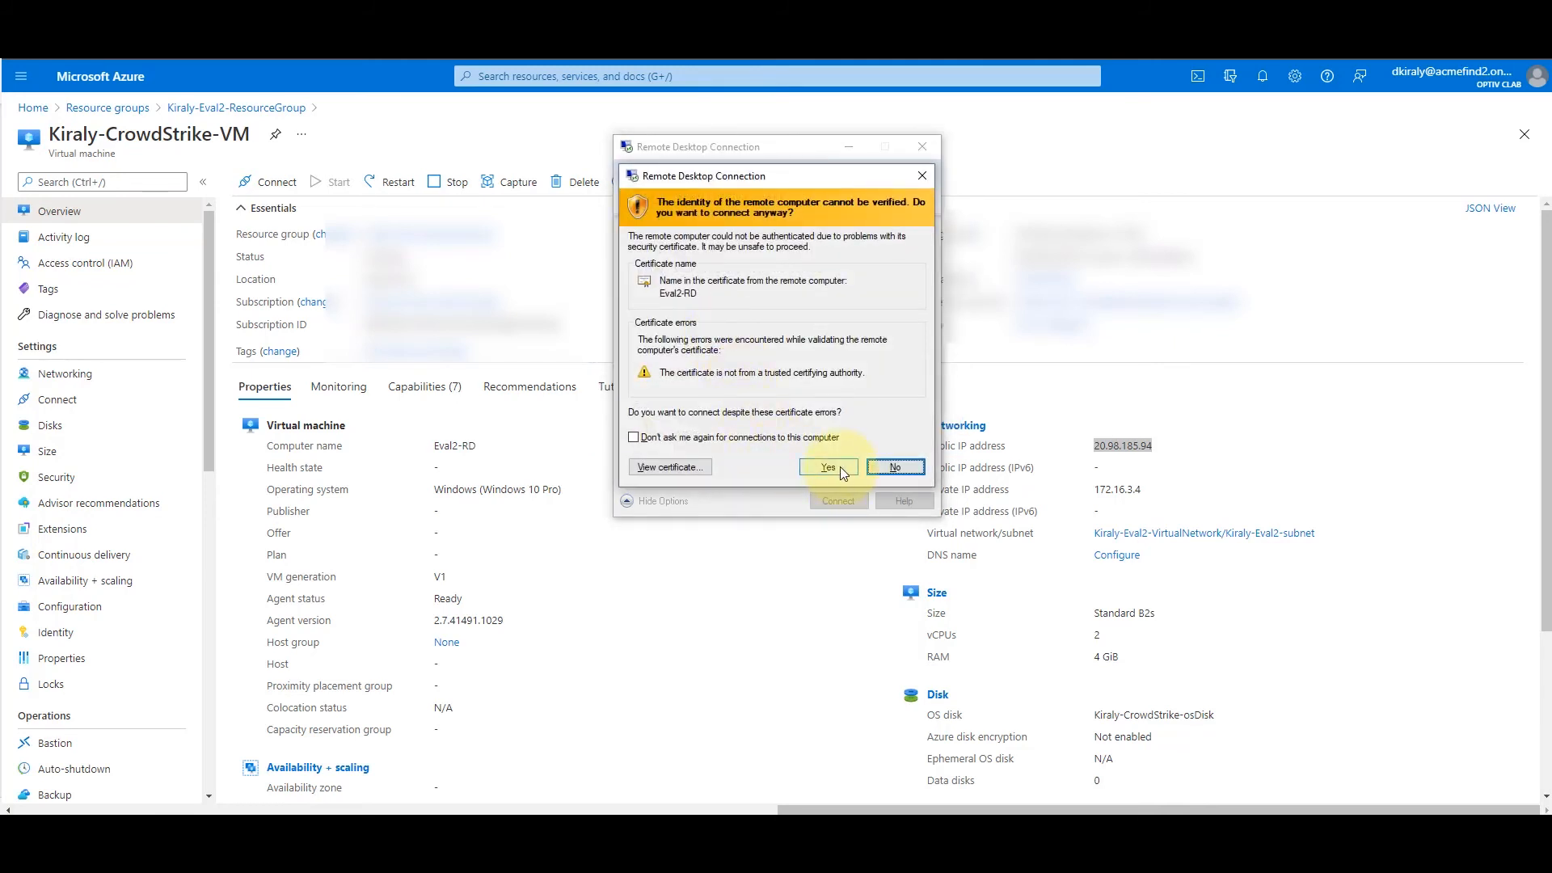
Connect to the VM despite its certificate warning, then run hostname in PowerShell and compare the output with the desktop's Host Name.
click(837, 468)
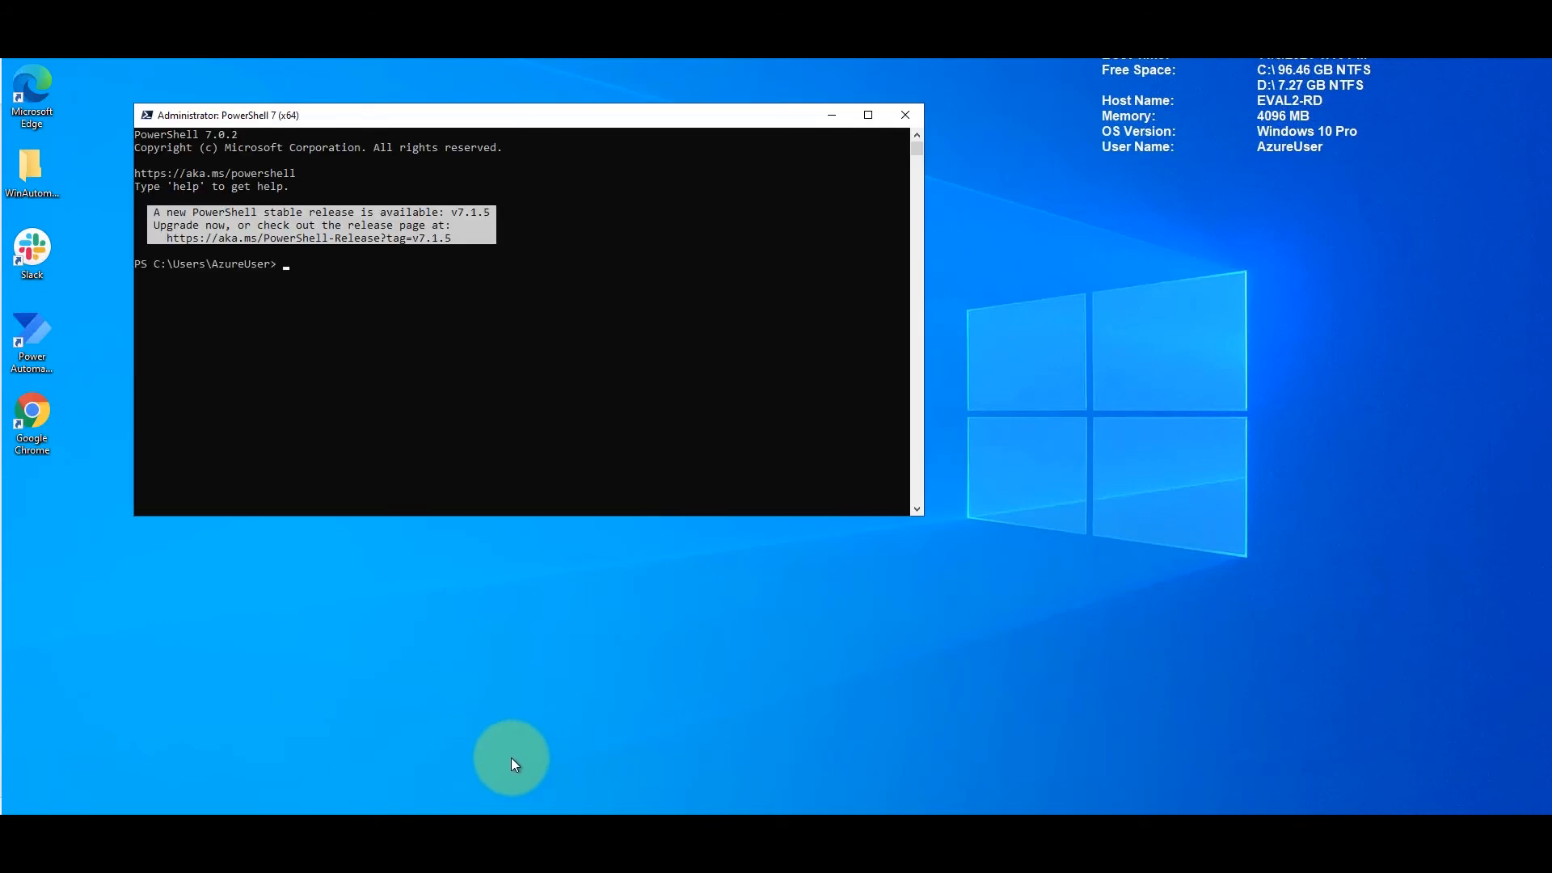
click(333, 285)
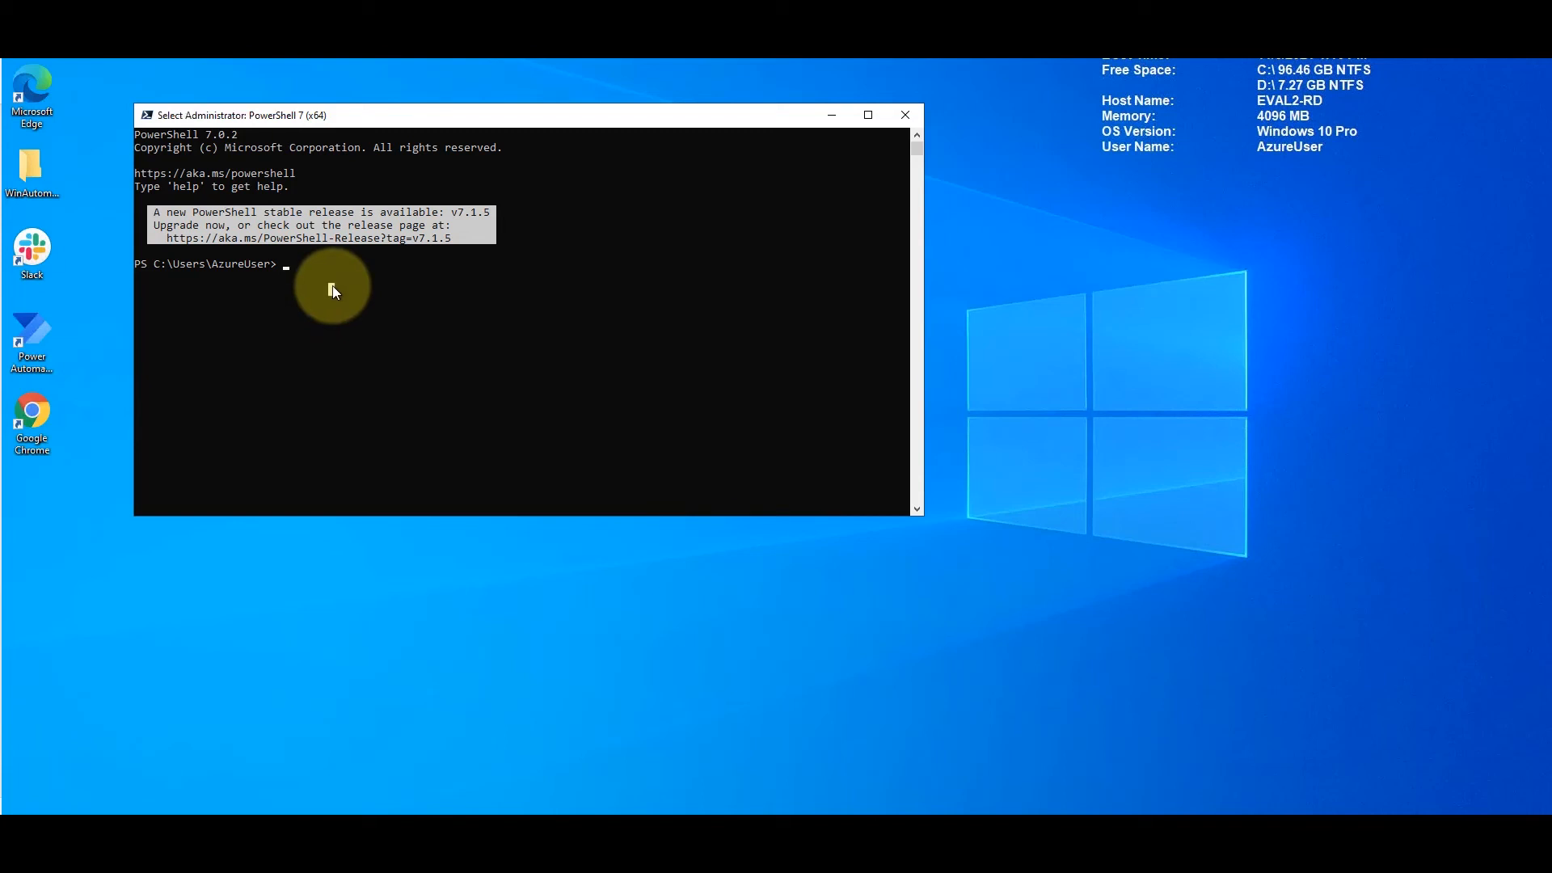
text(hostname)
key(Return)
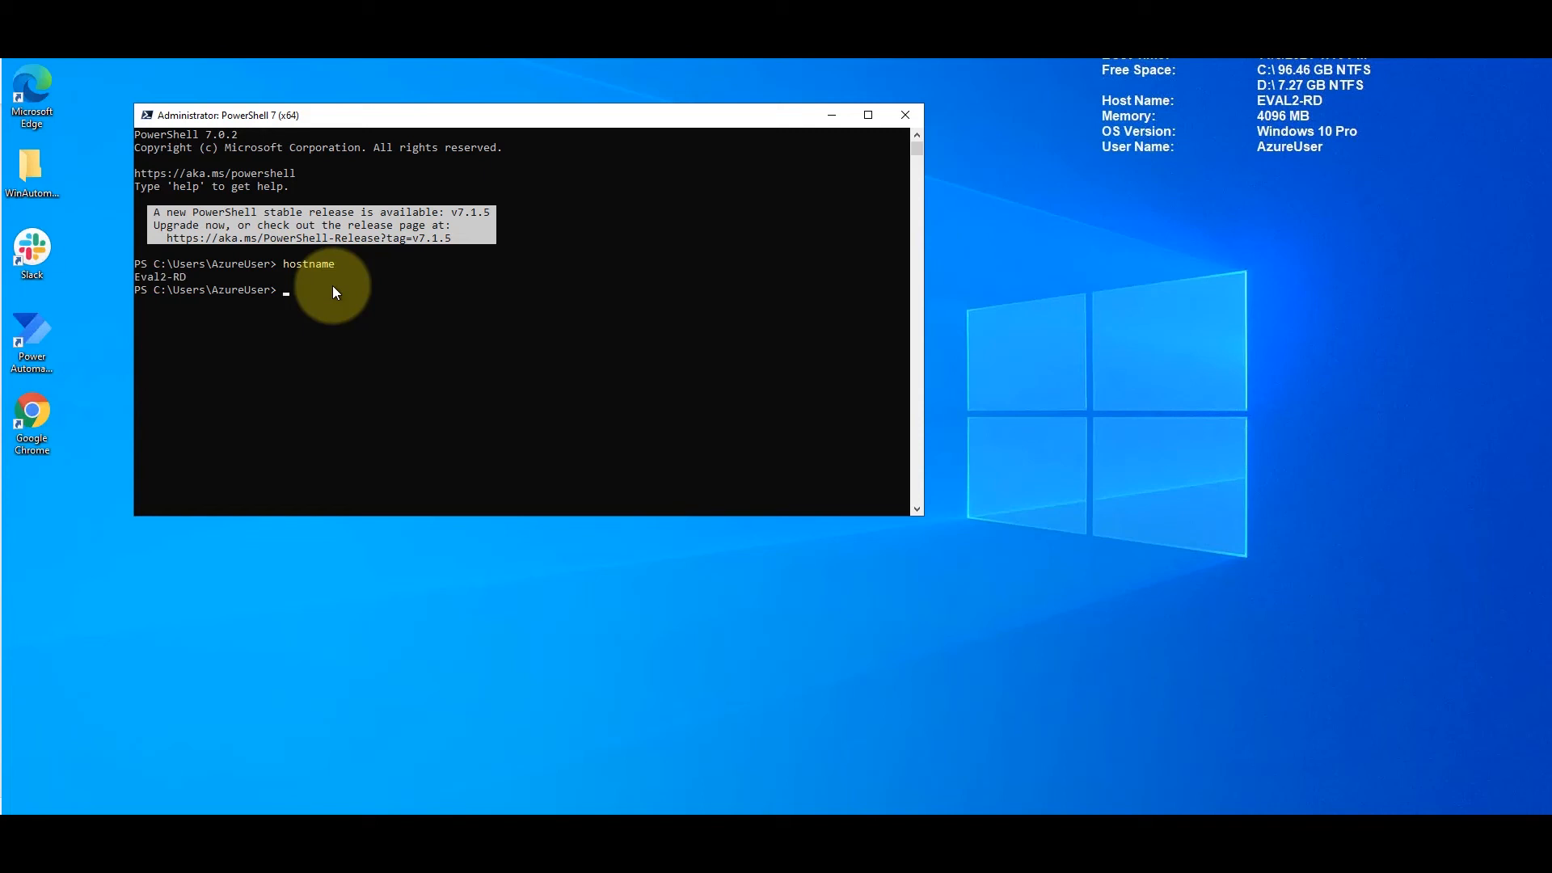
click(195, 278)
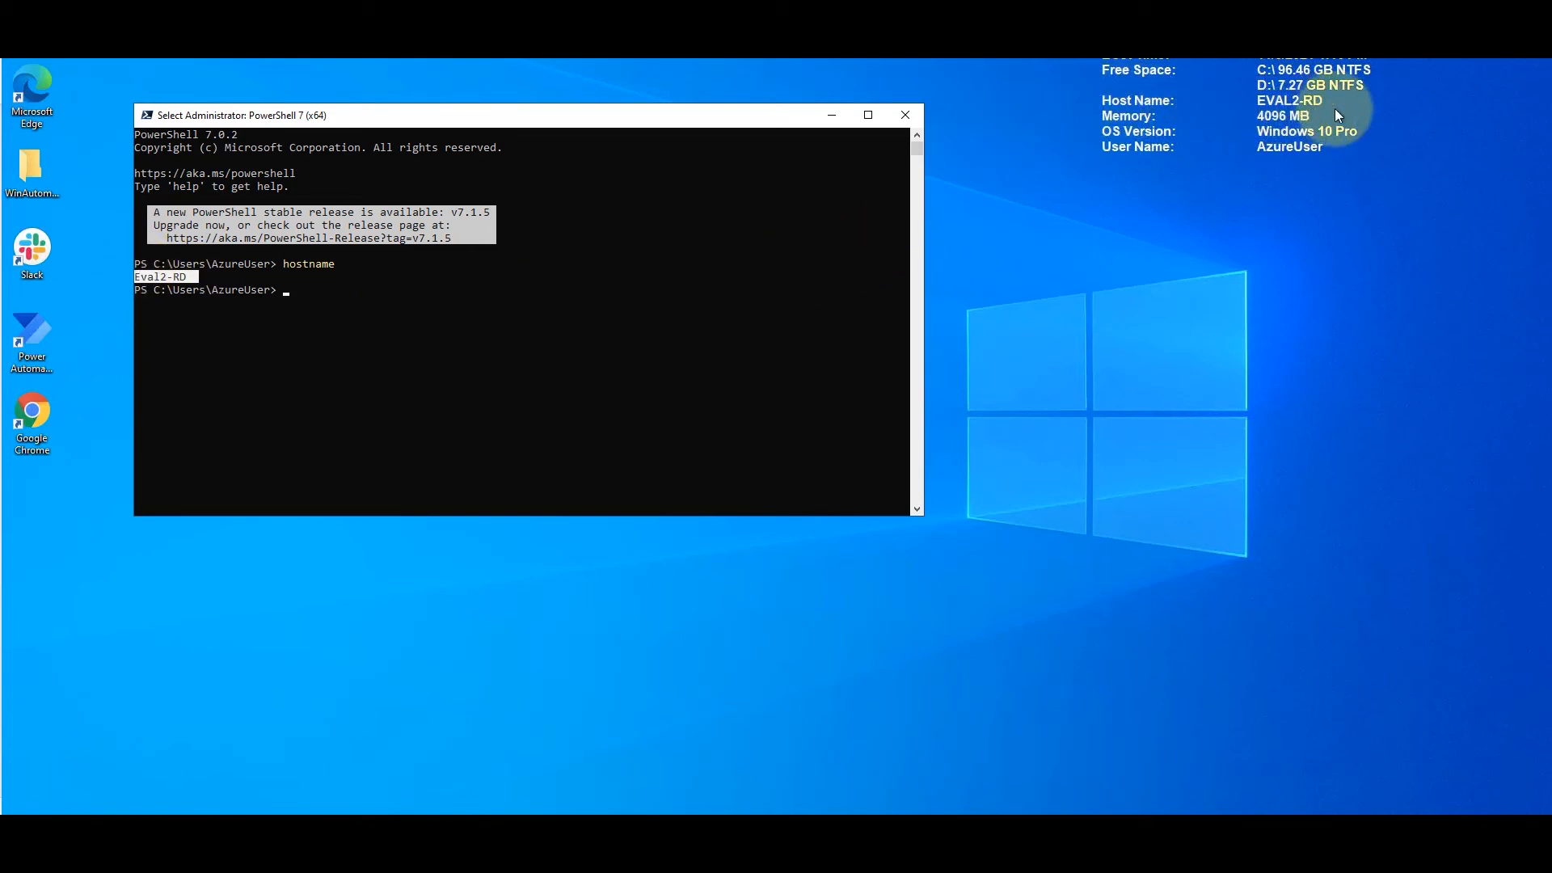
click(1290, 103)
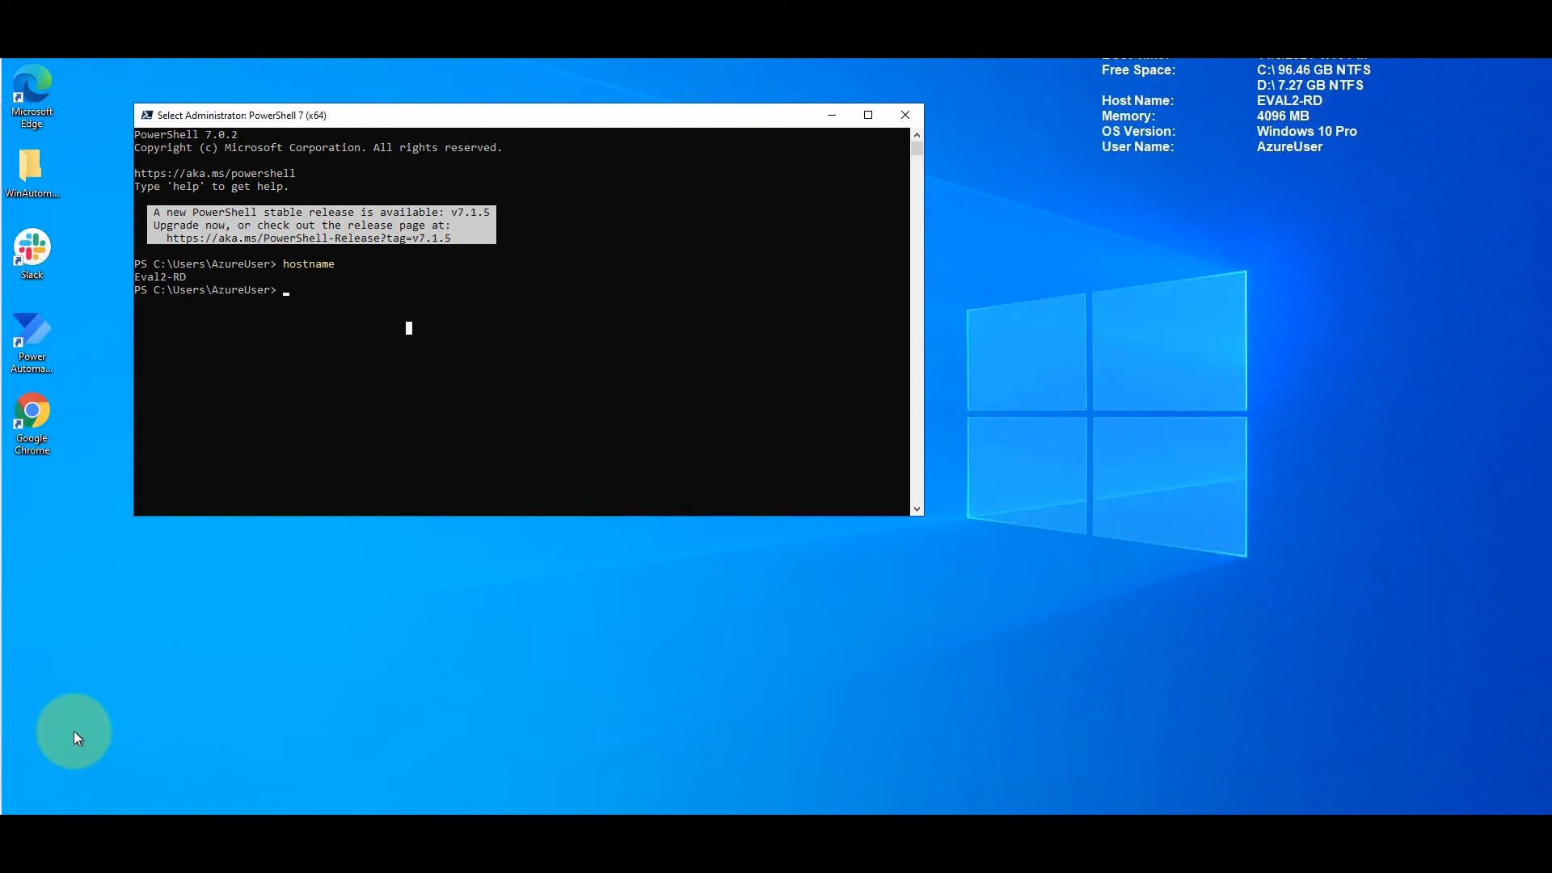
Open the VM's Apps & features settings and look through the installed applications for the vendor agent.
click(88, 839)
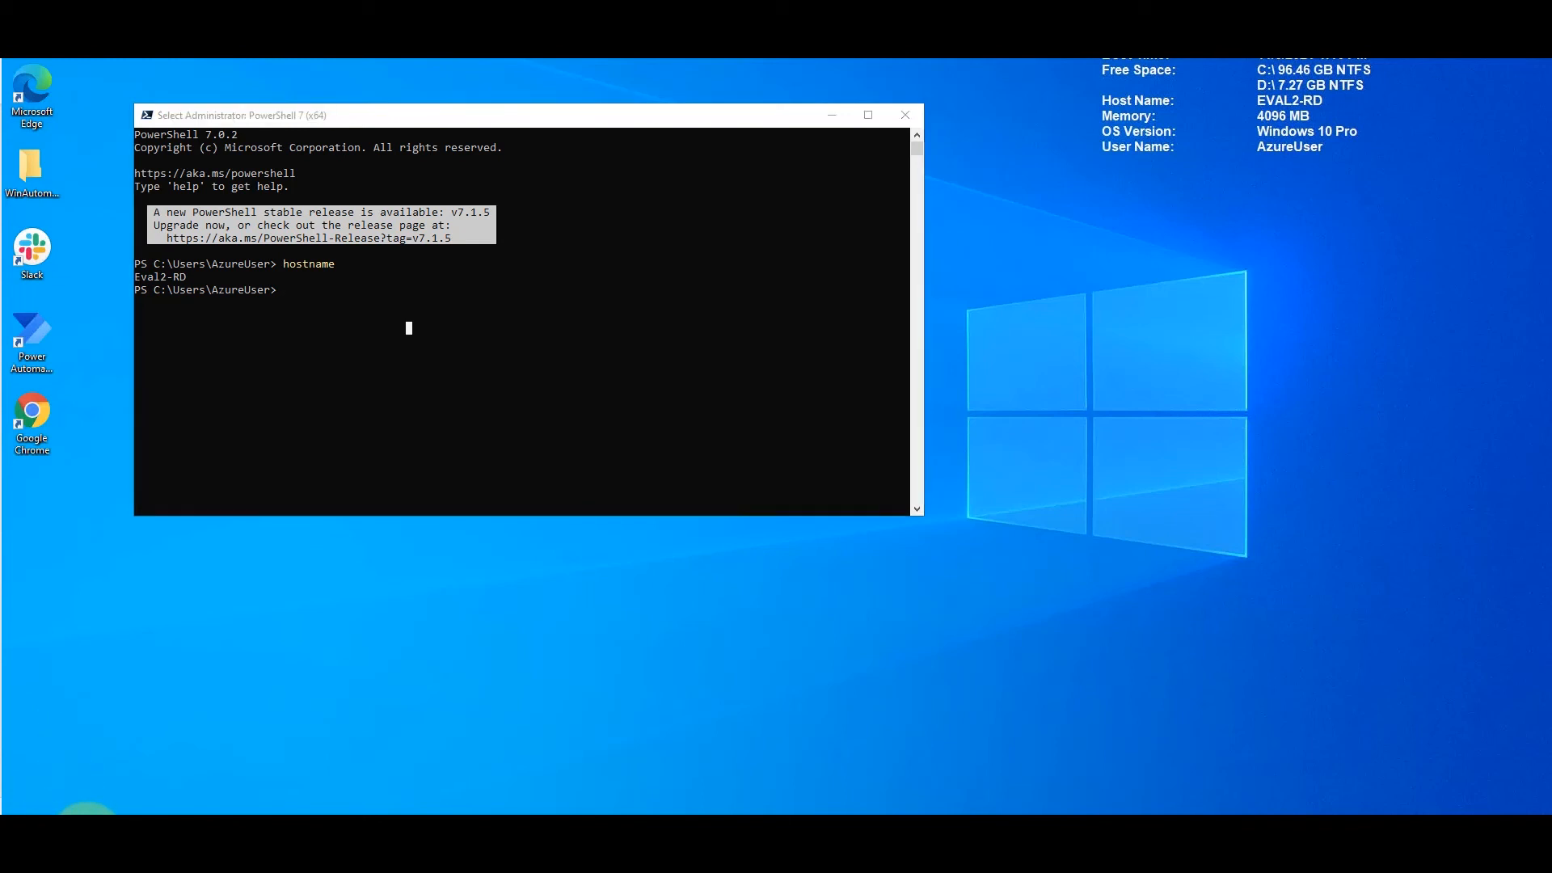
text(add)
click(245, 394)
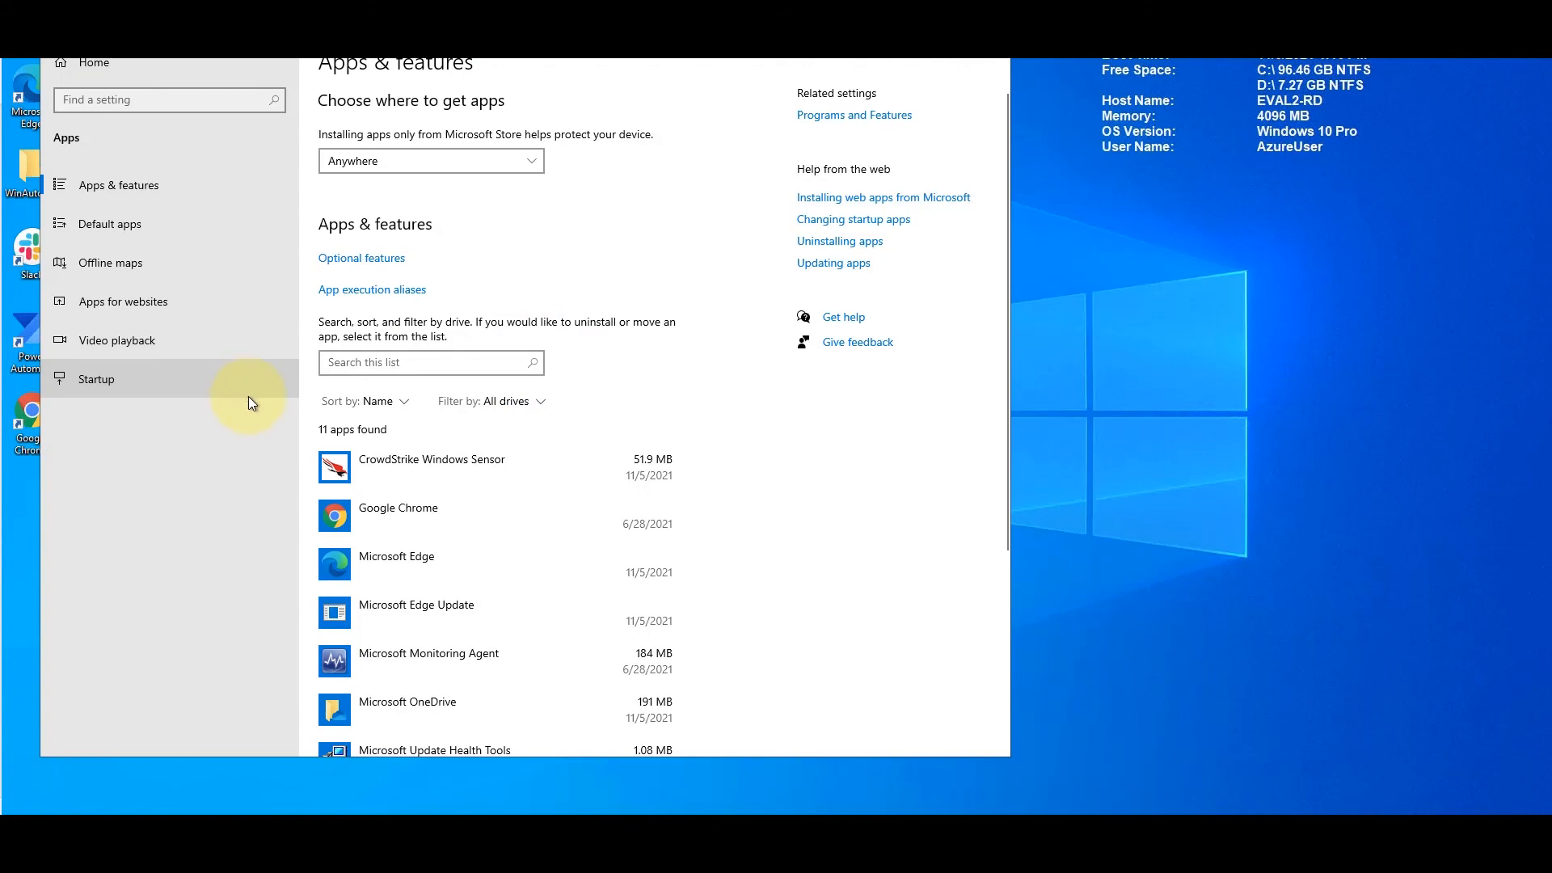
scroll(419, 487, down, 3)
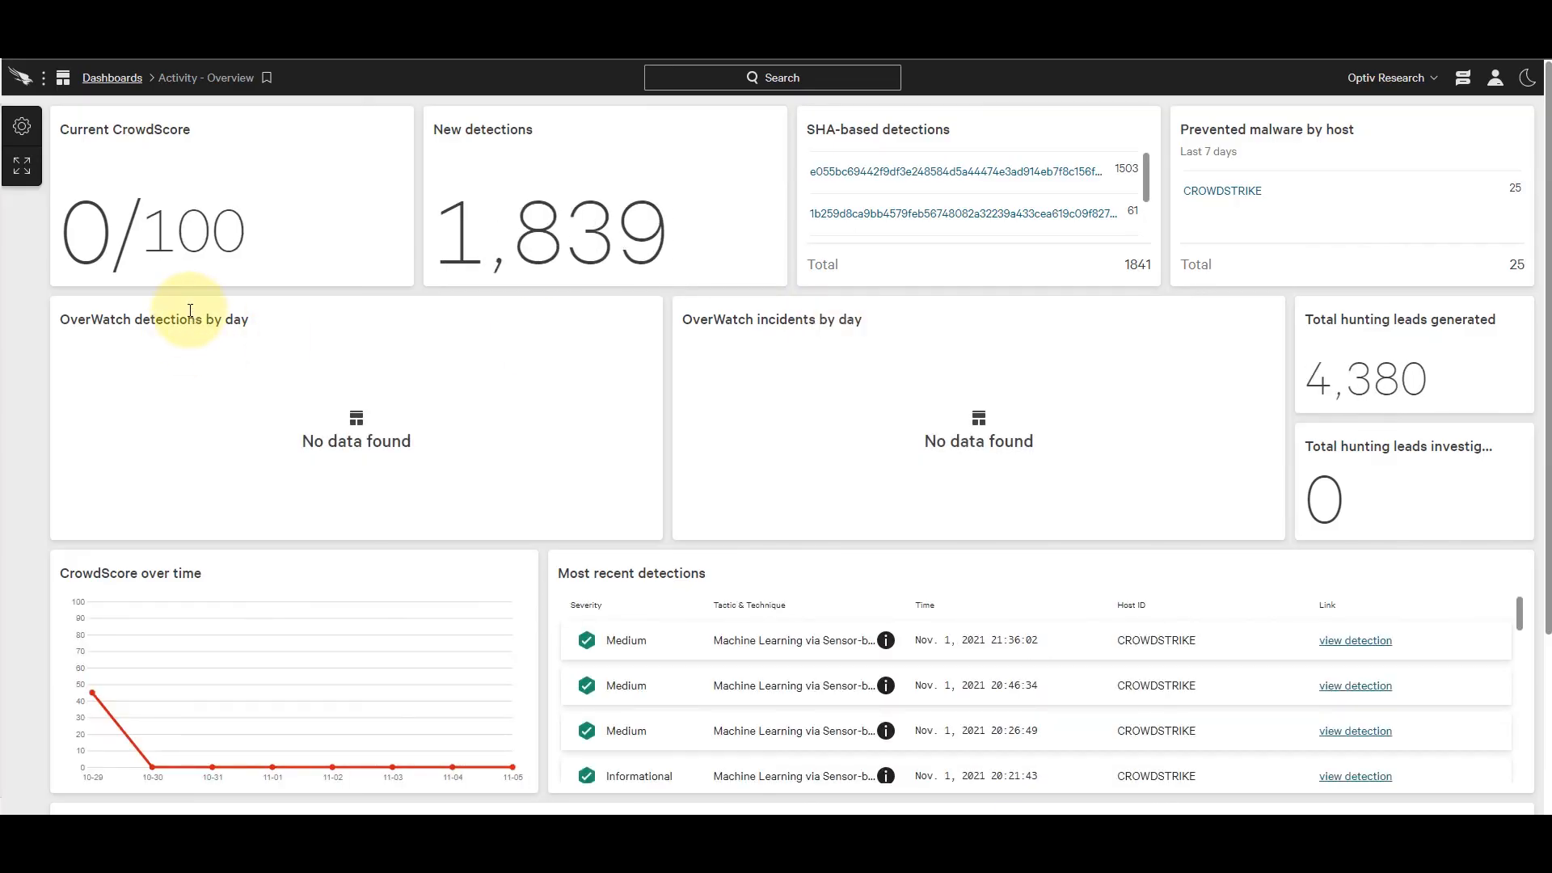
Switch to the CrowdStrike Falcon console, open the Investigate Host Search and search for host name Eval2-RD.
click(19, 90)
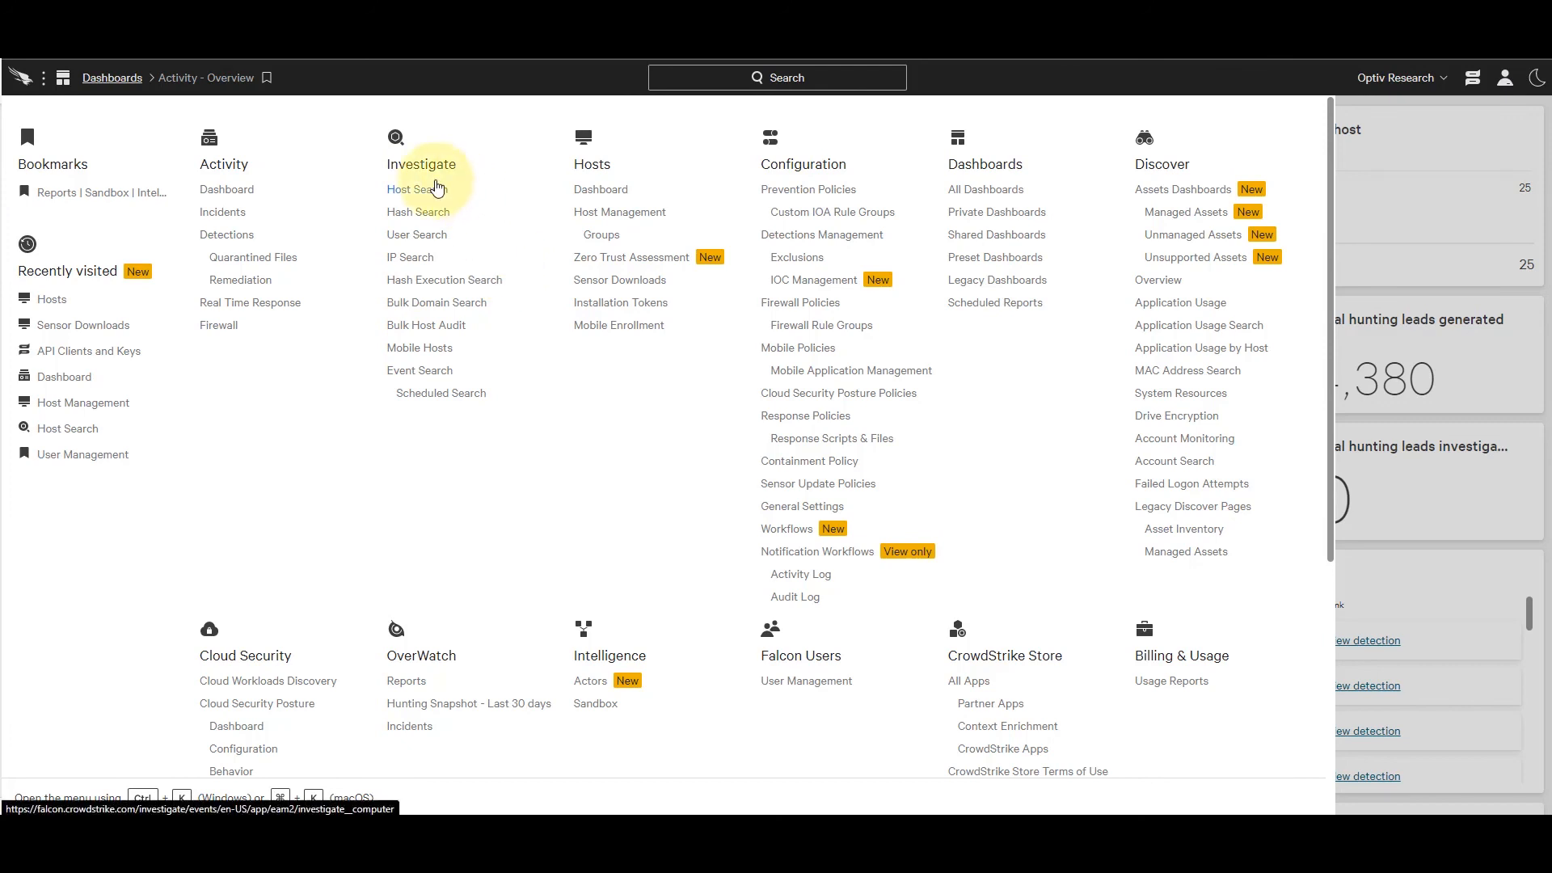
click(437, 188)
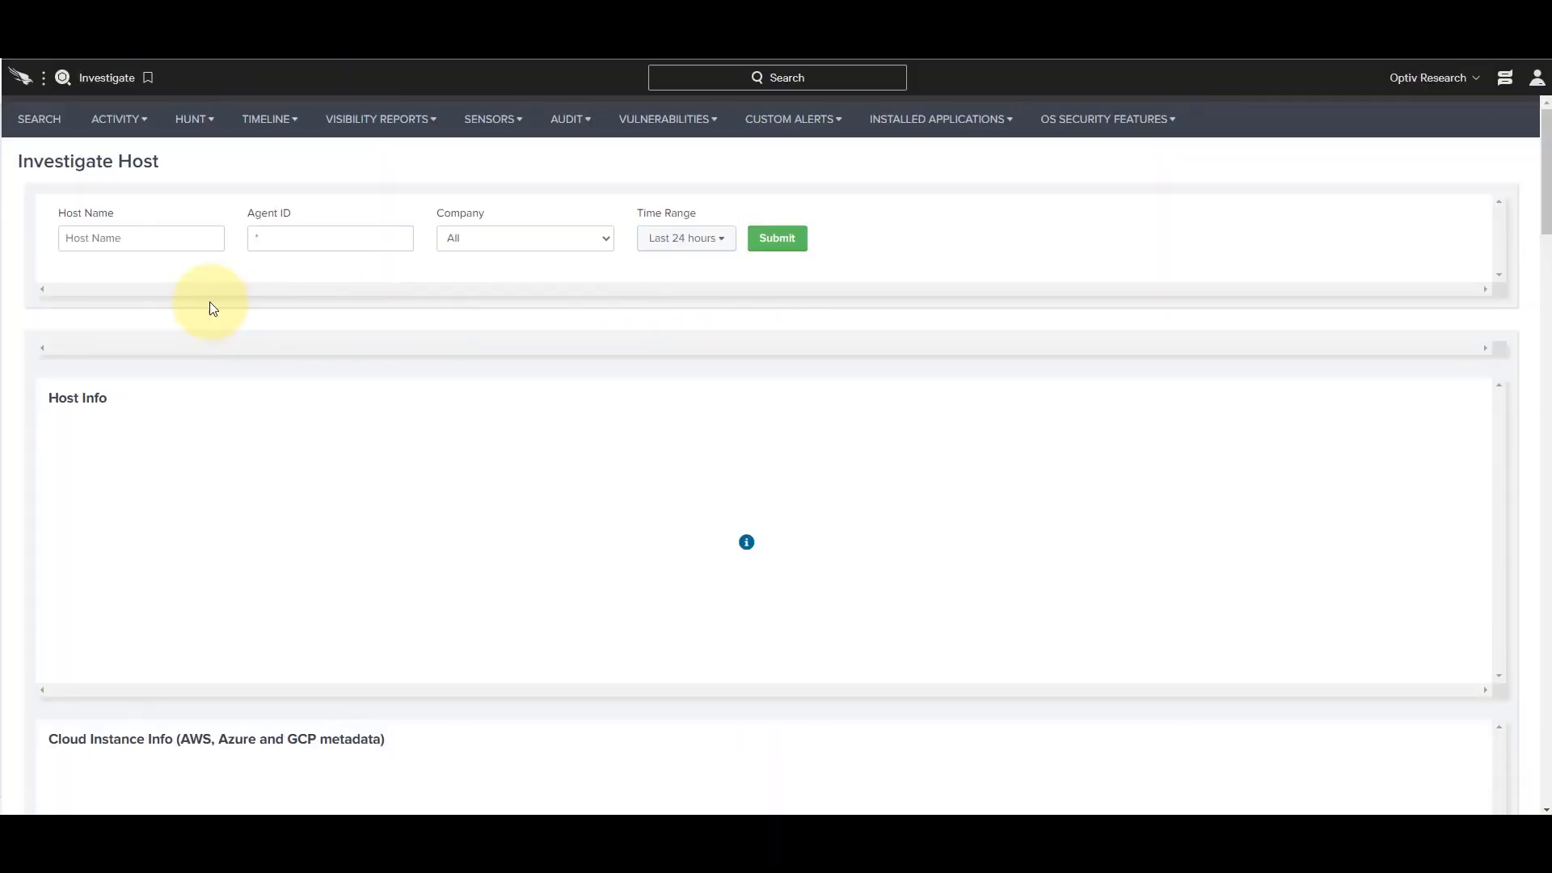
click(173, 243)
text(Eval)
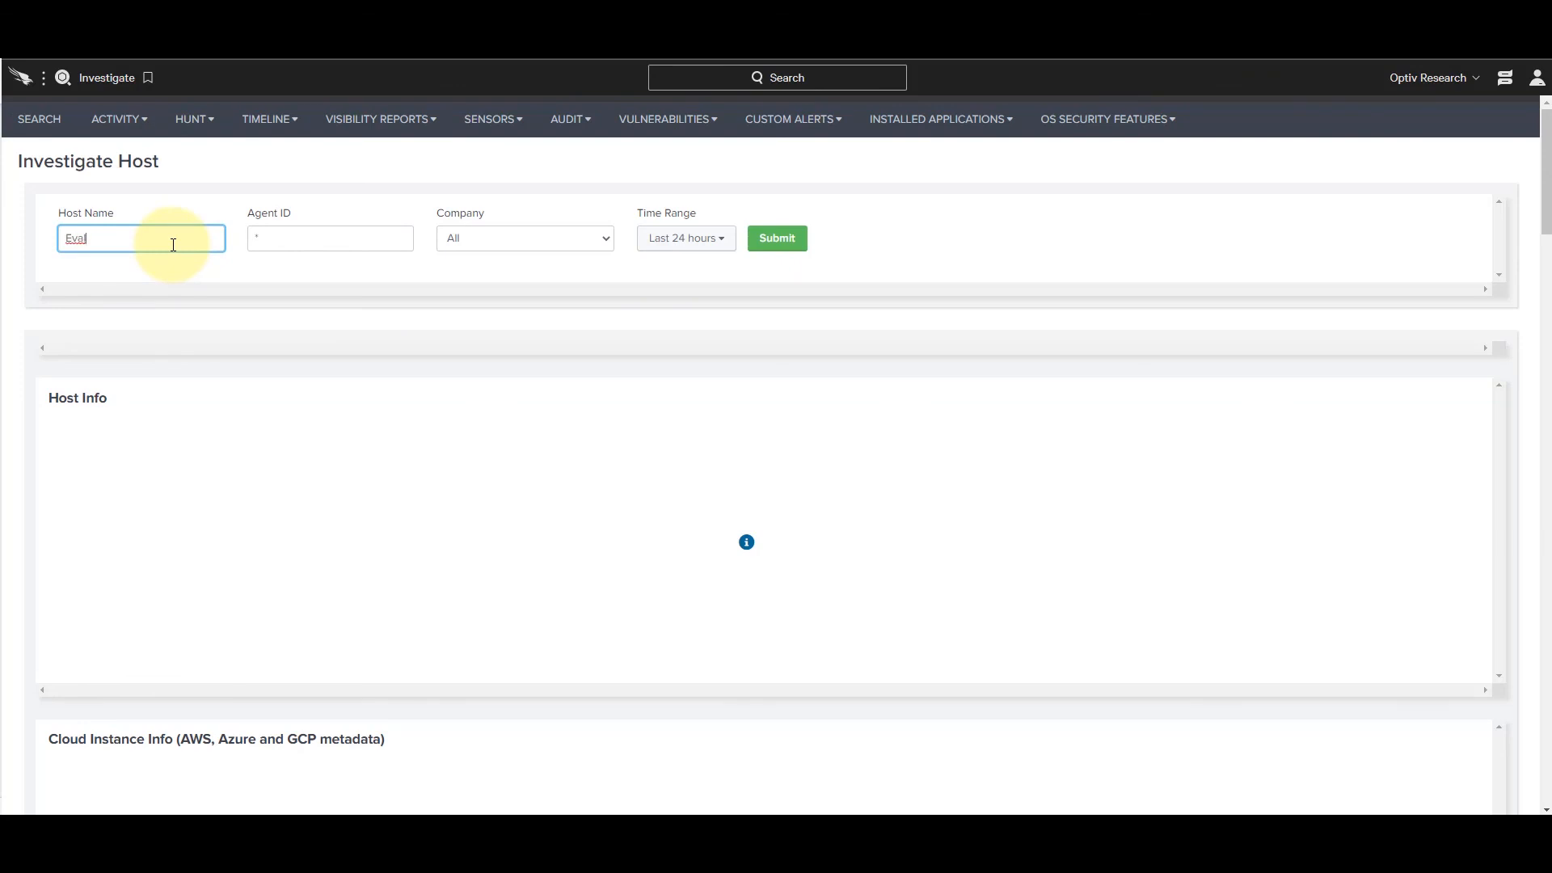
text(2-RD)
click(778, 243)
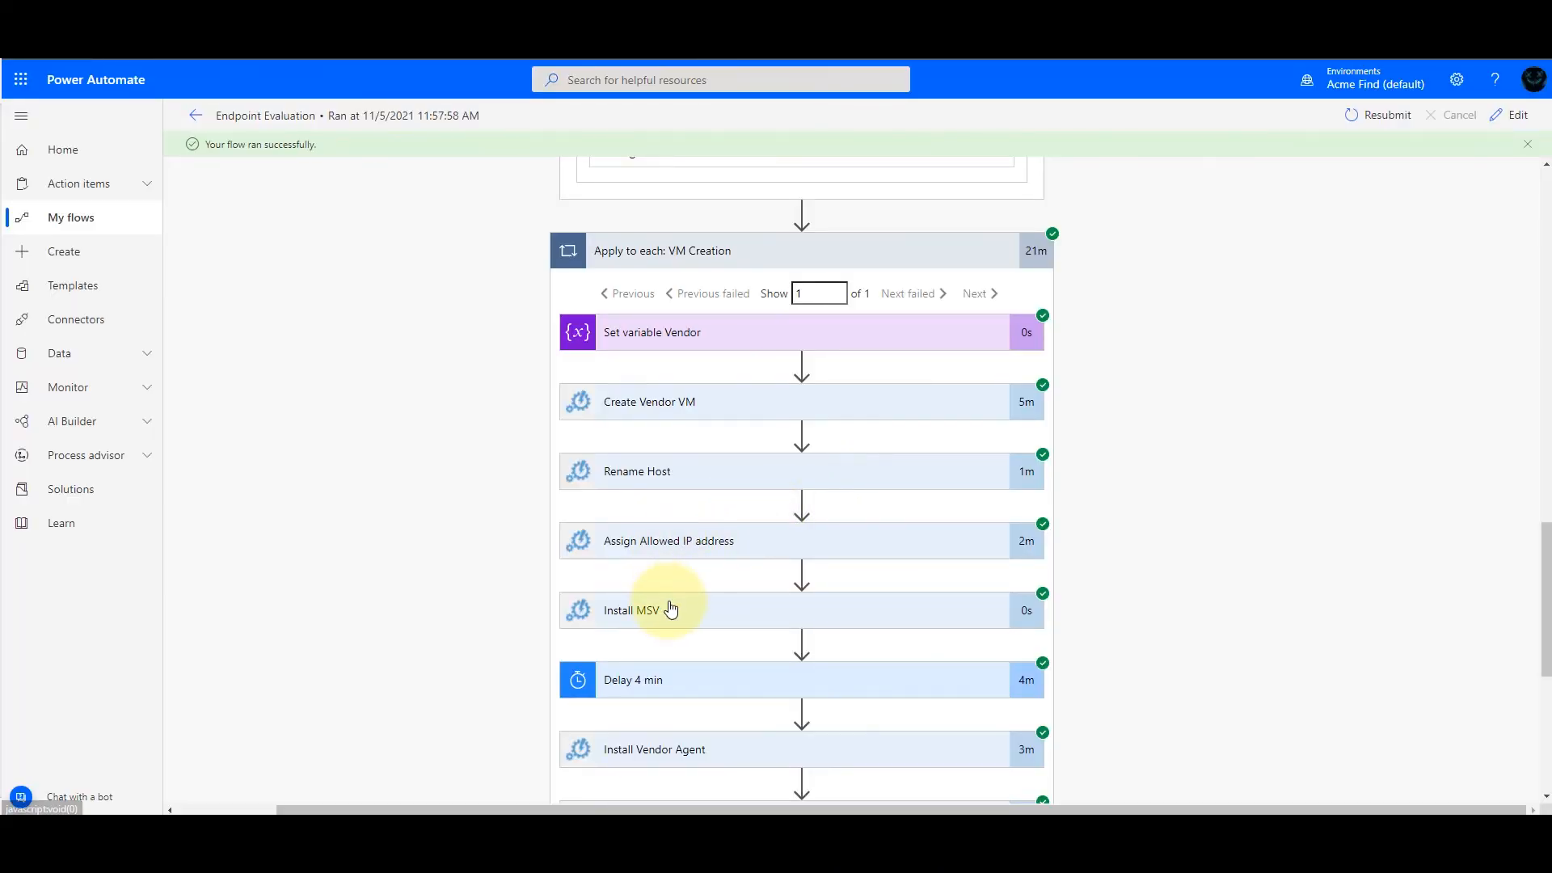
Switch to the Endpoint Evaluation run in Power Automate and review the VM Creation loop's actions through the final Apply to each.
scroll(670, 608, down, 1)
scroll(663, 663, down, 3)
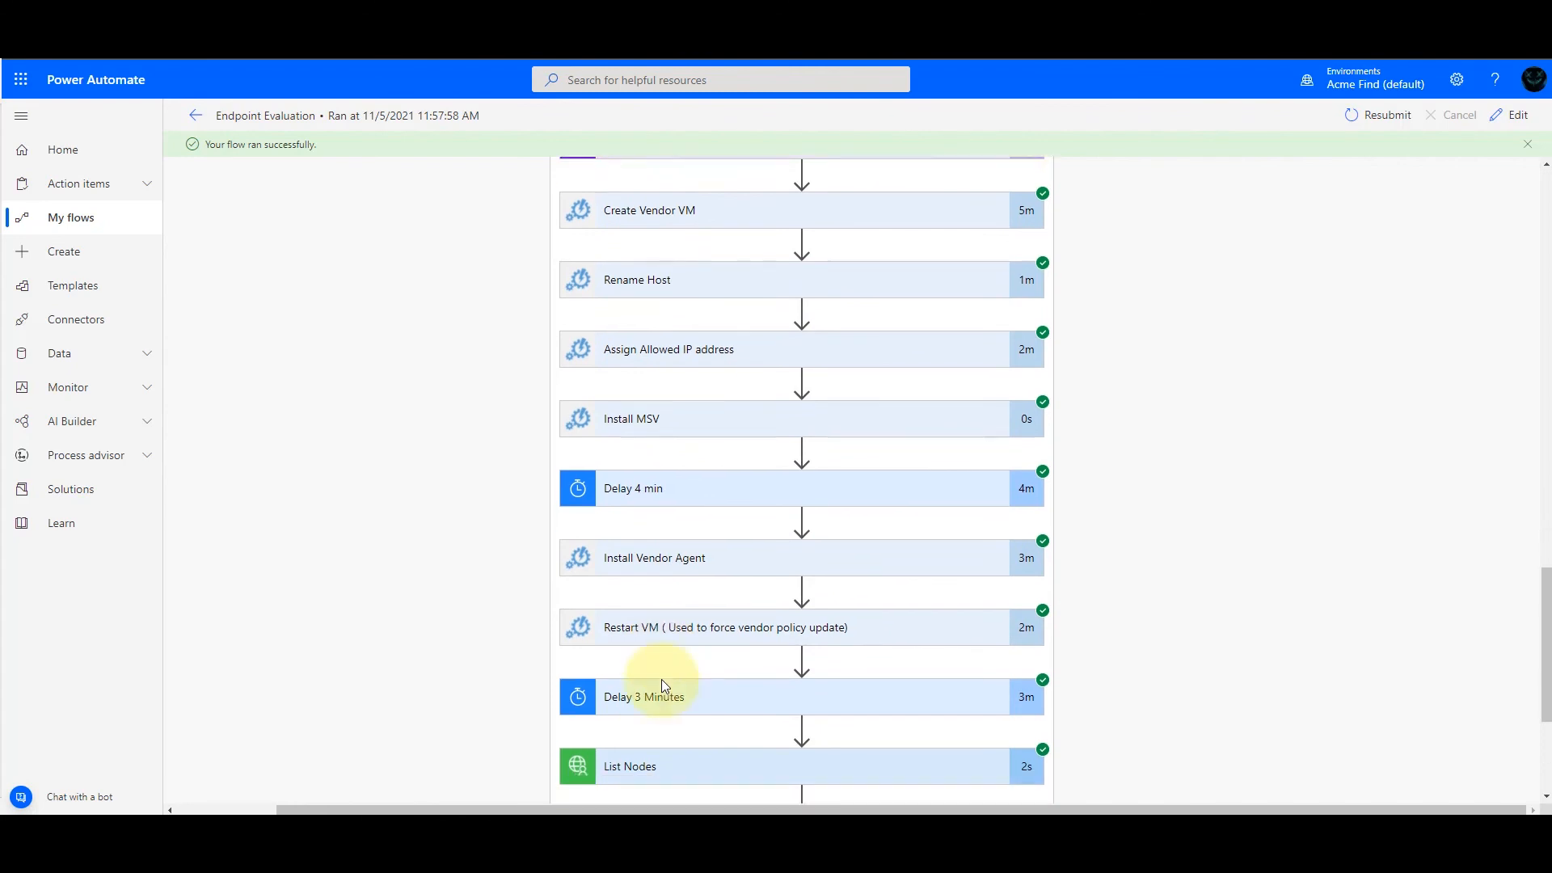
scroll(662, 676, down, 2)
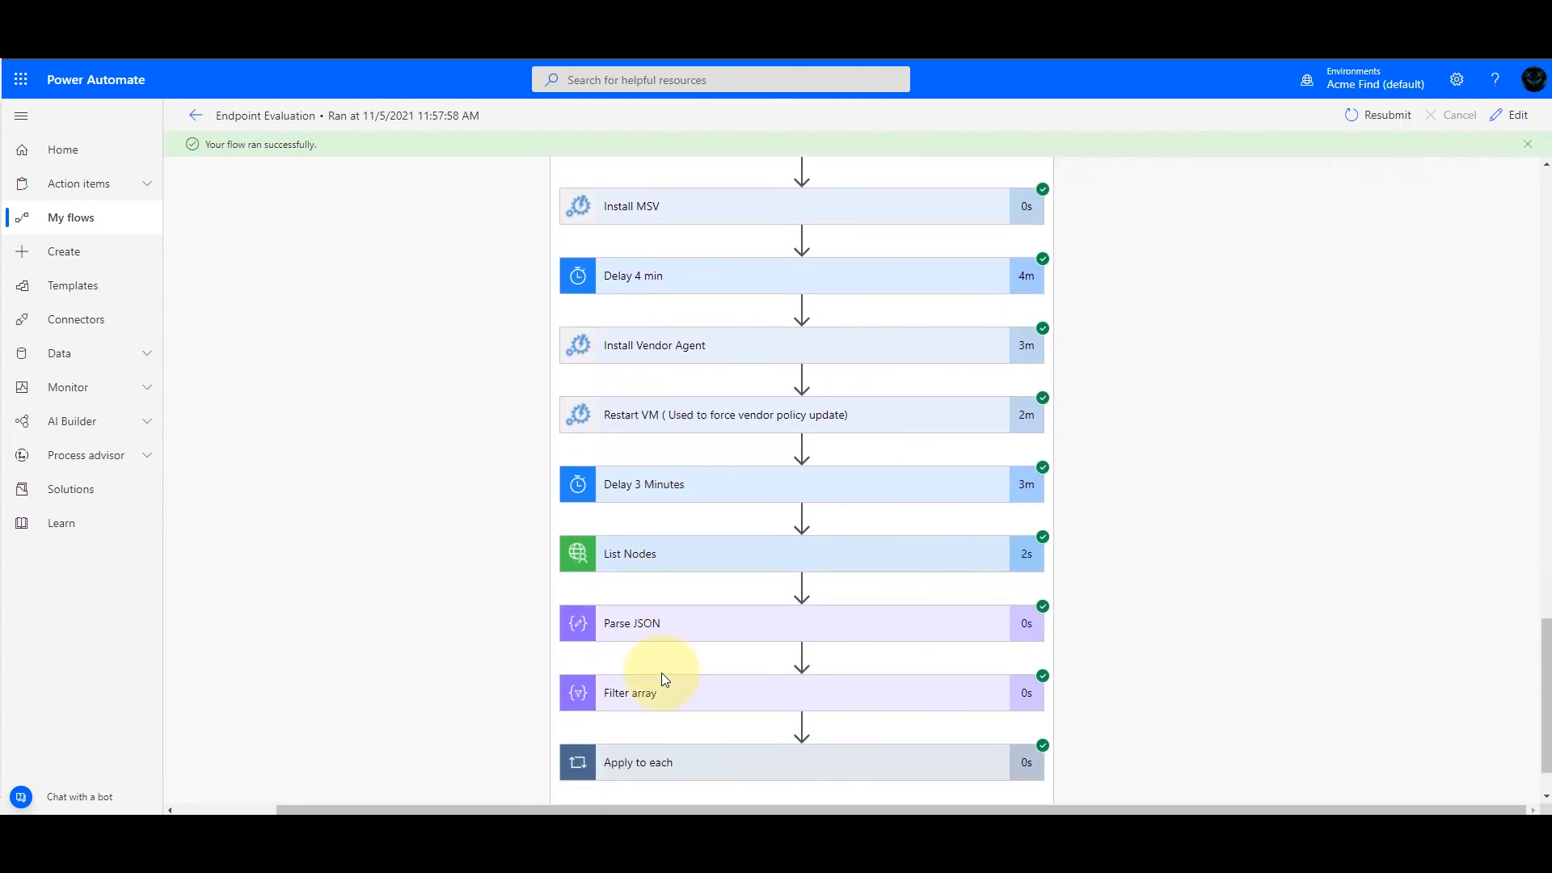
scroll(634, 750, down, 1)
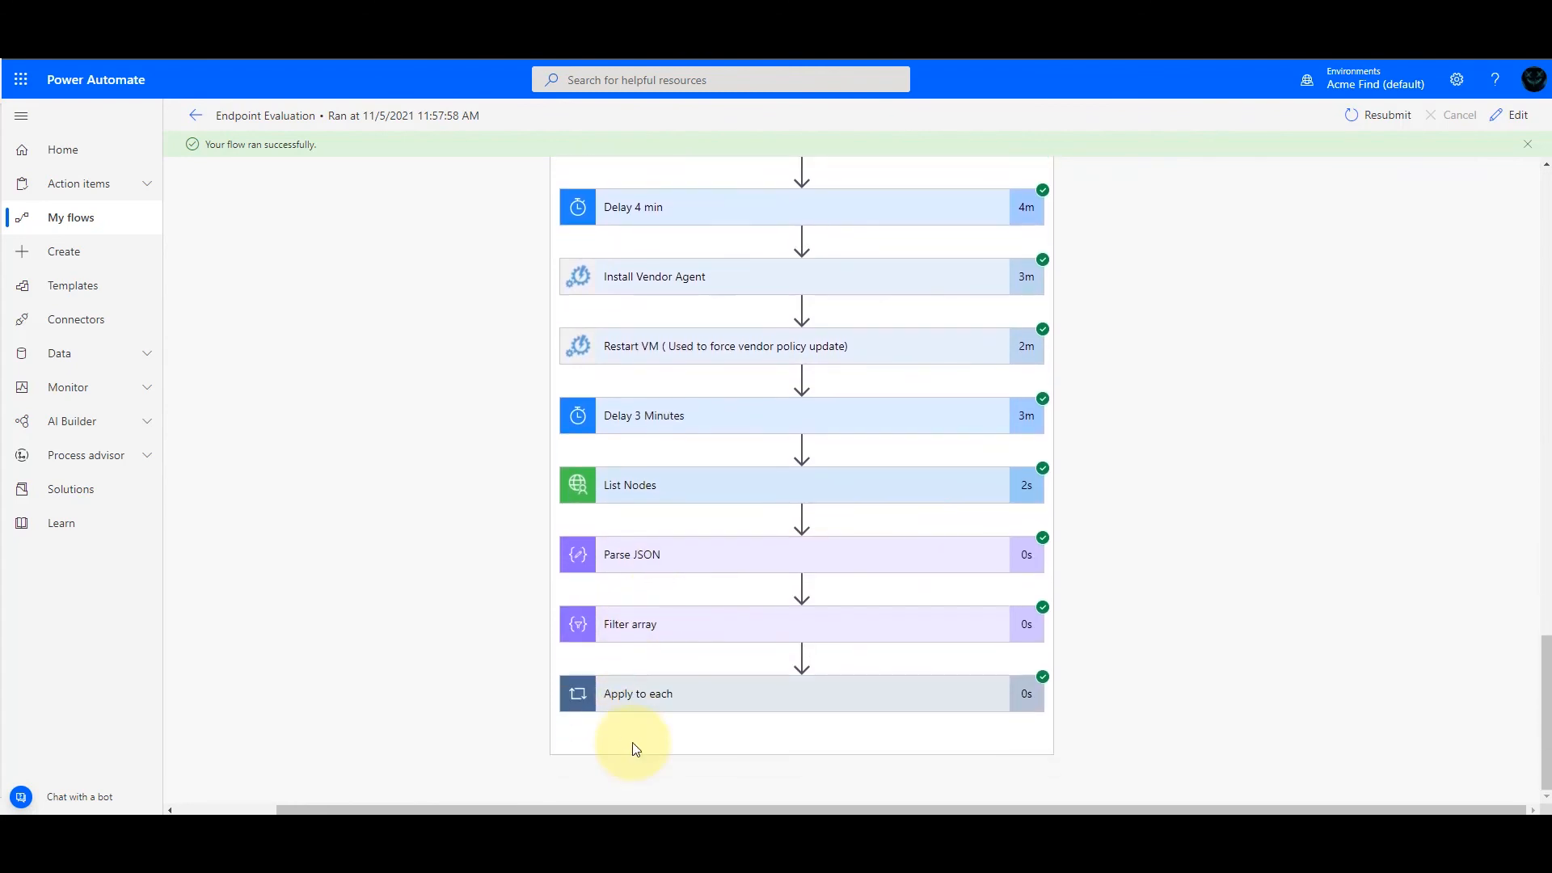
scroll(639, 726, up, 1)
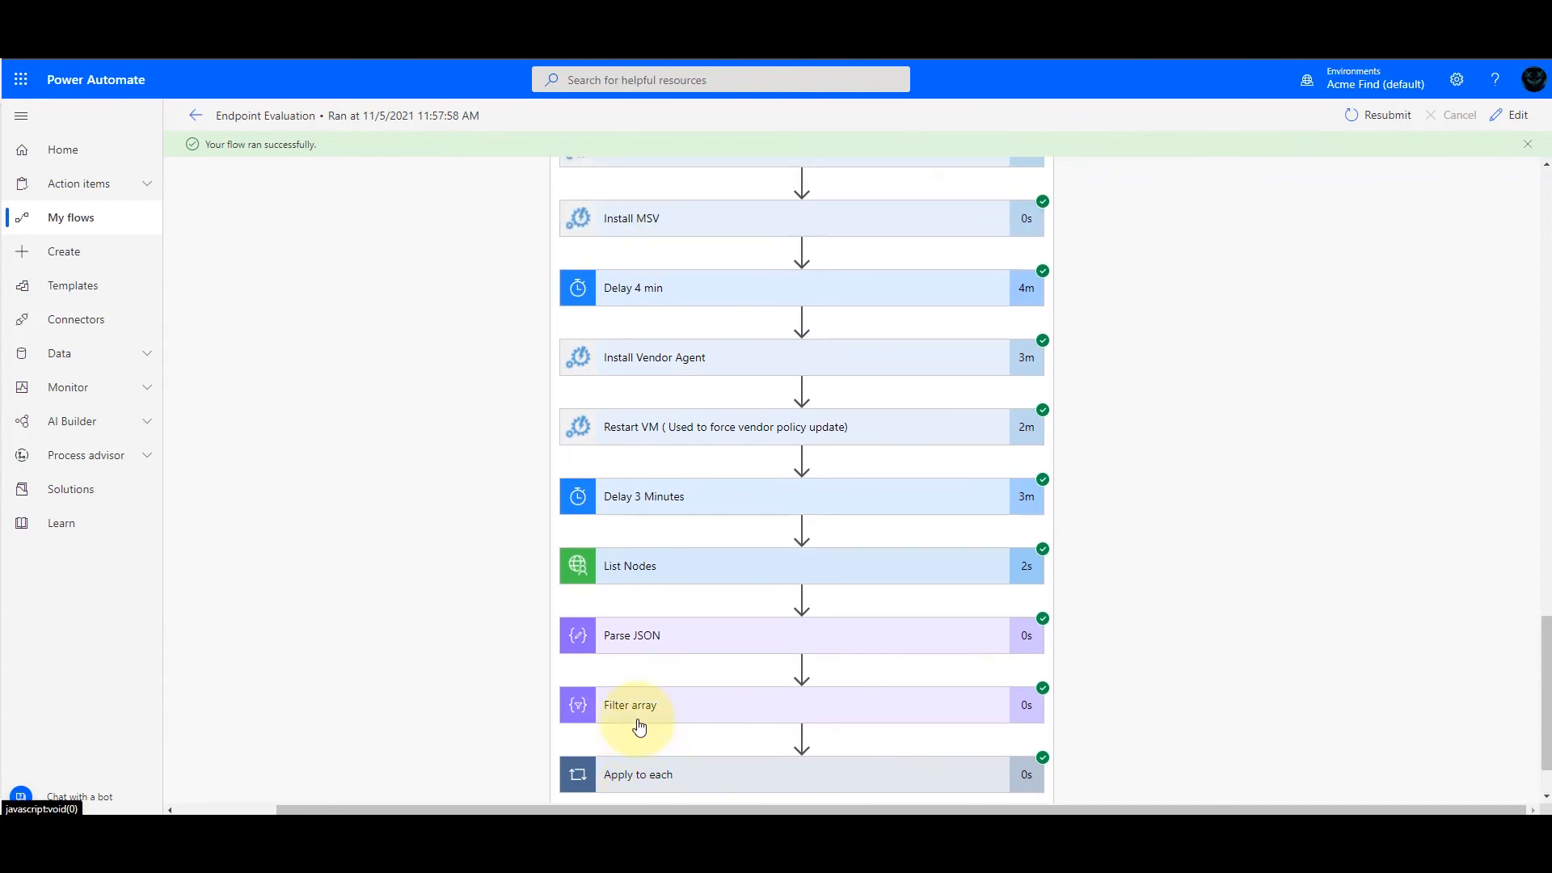